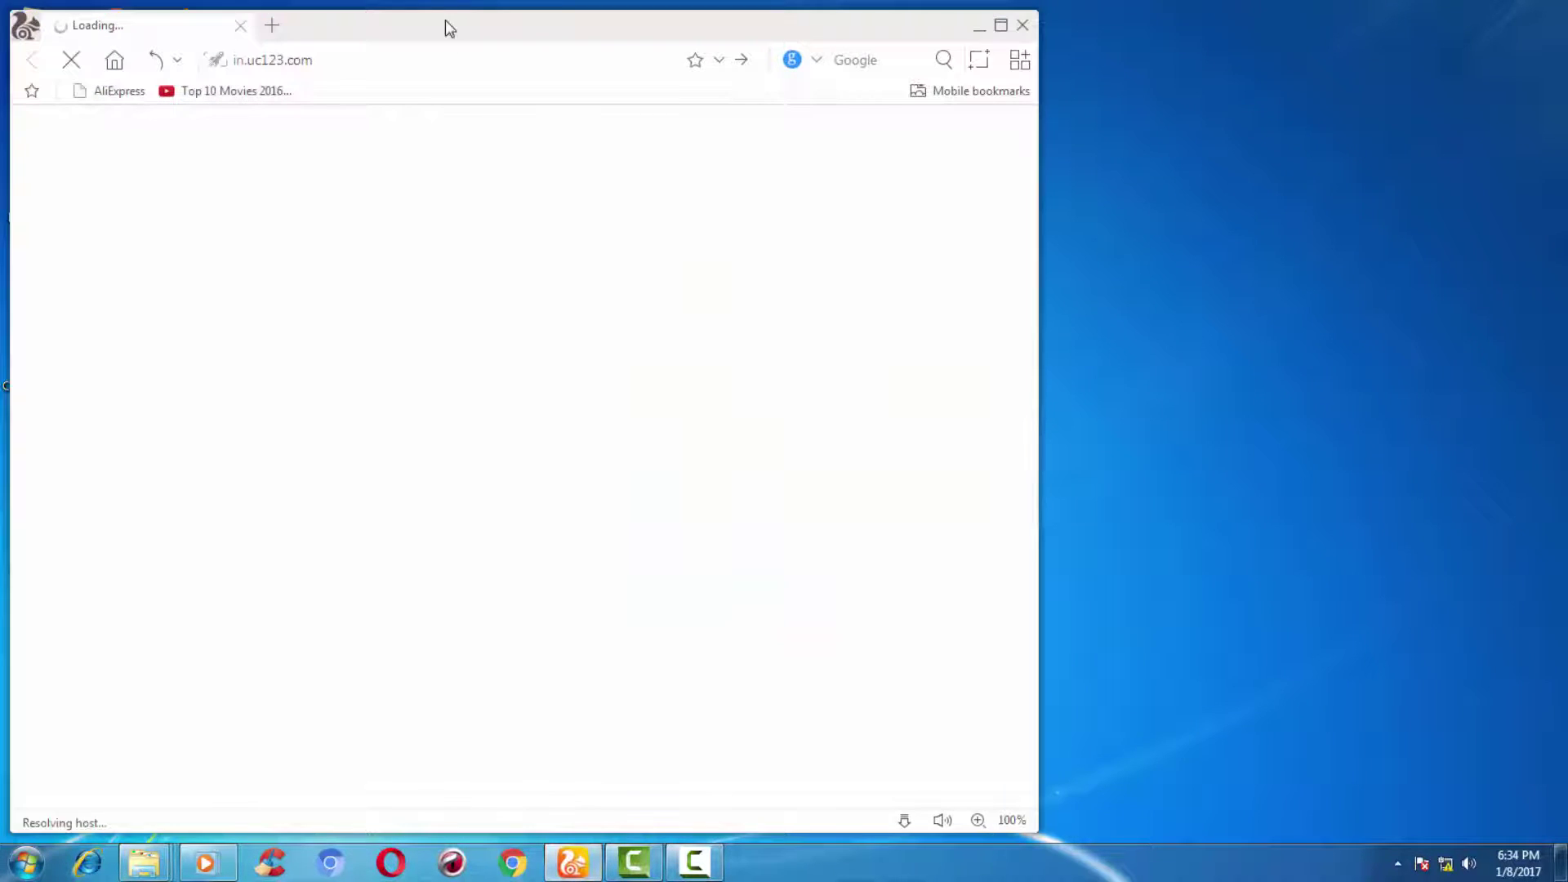
Launch UC Browser and go to the router address 192.168.0.1.
{"action": "double_click", "coordinate": [444, 24]}
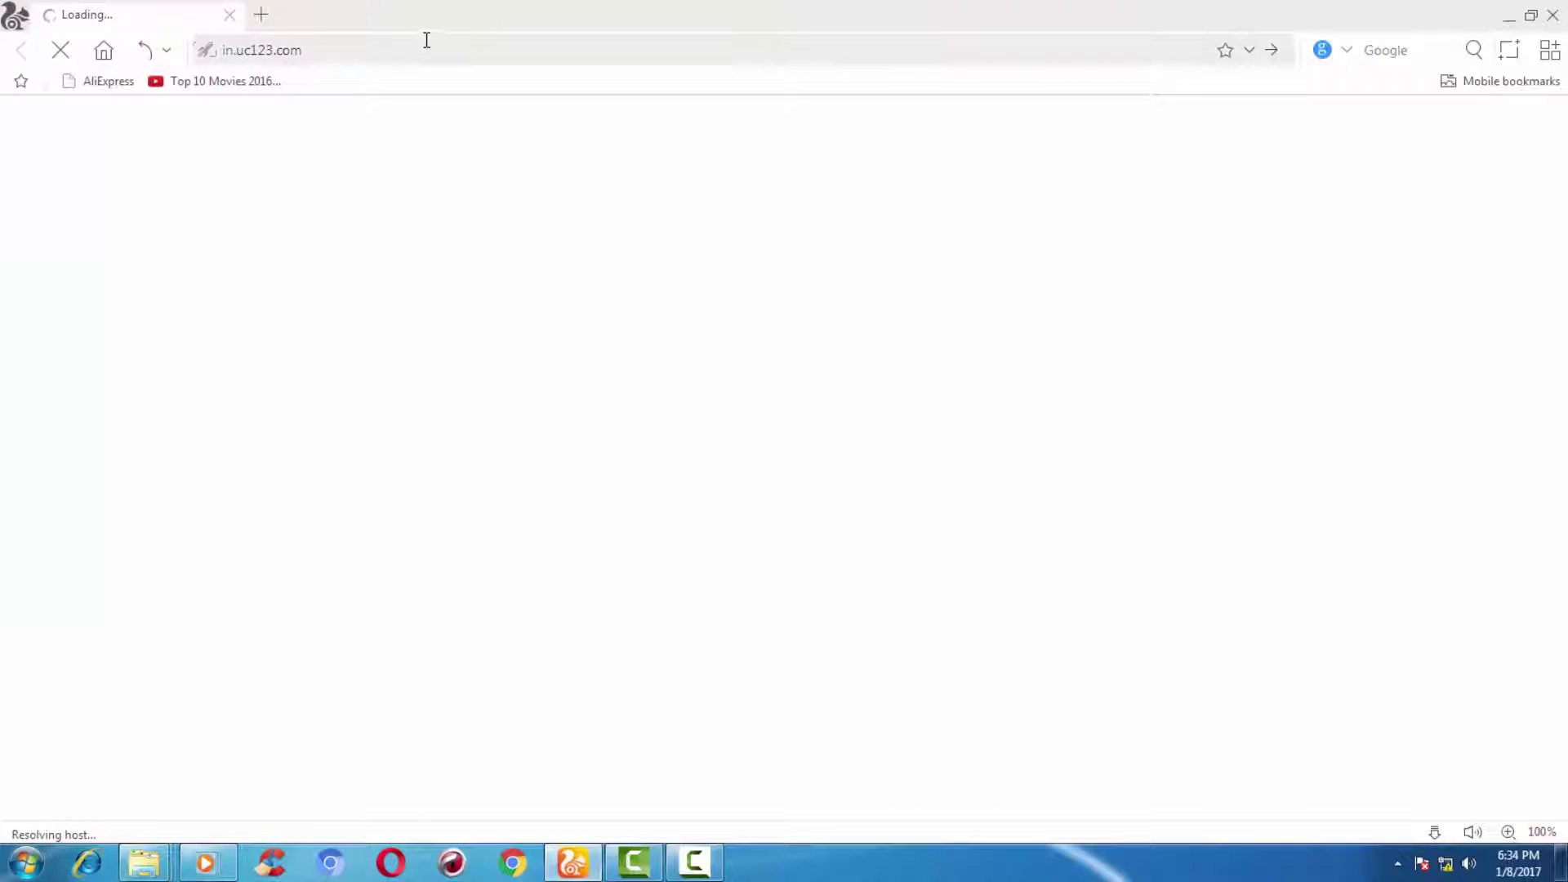
{"action": "left_click", "coordinate": [427, 42]}
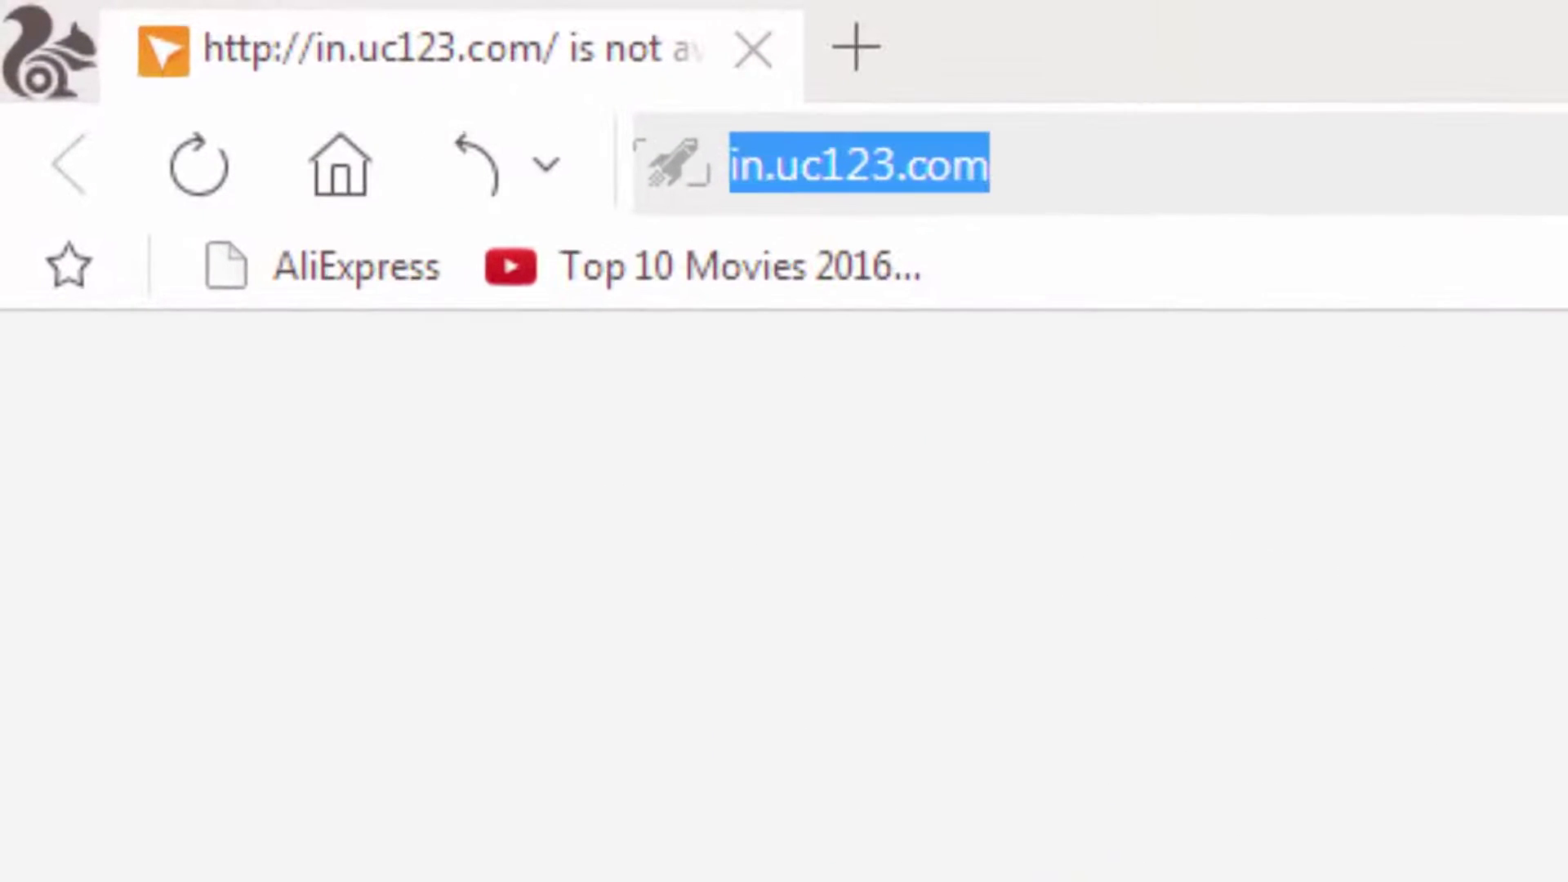
{"action": "type", "text": "192.168.0.1"}
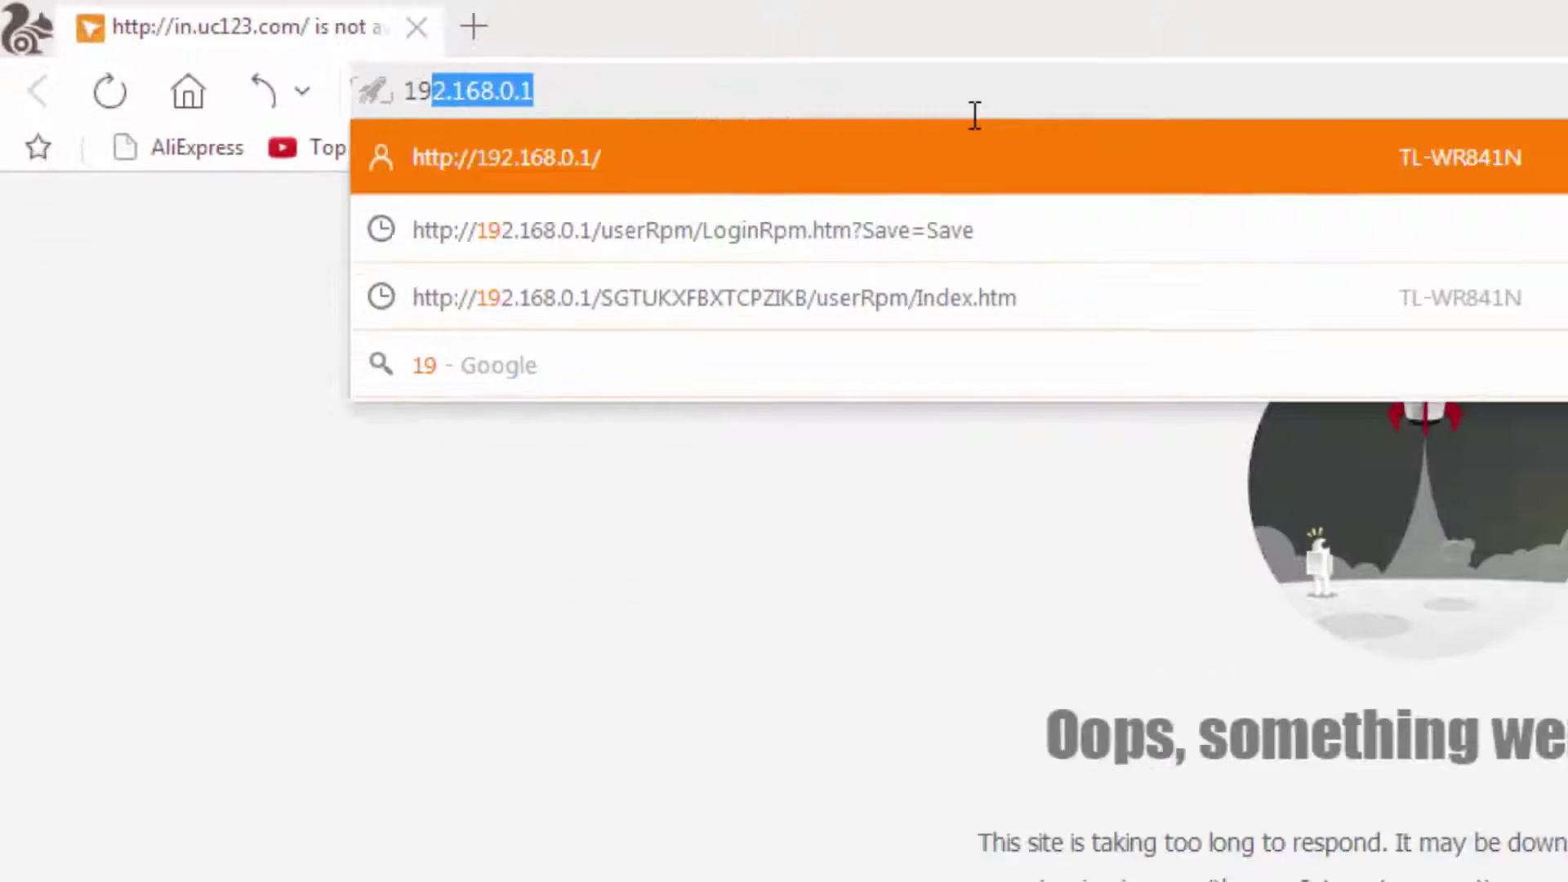
{"action": "key", "text": "Return"}
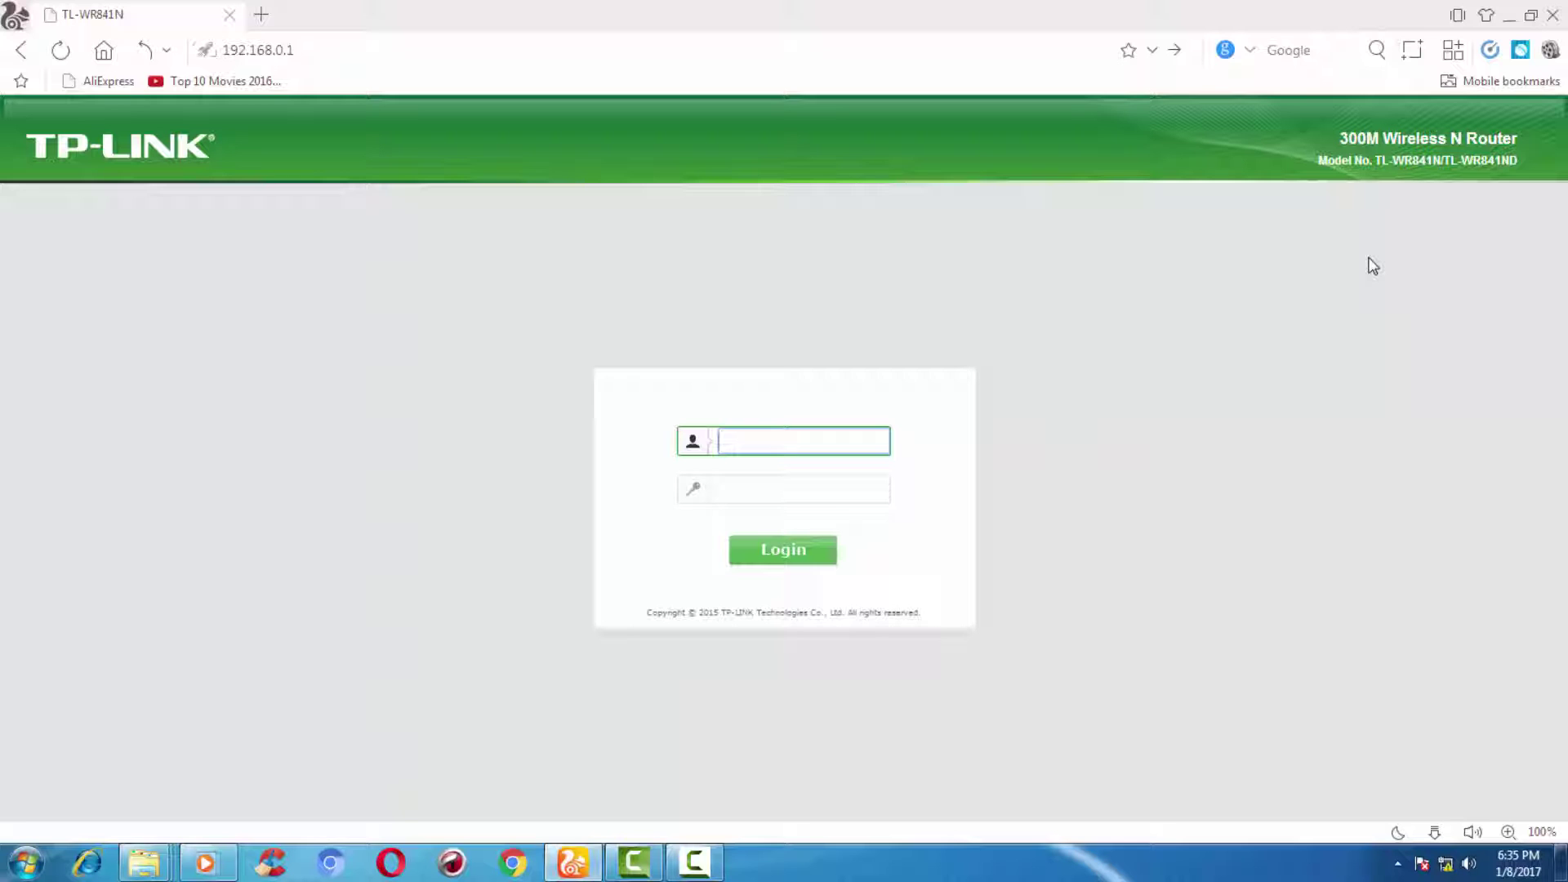
Log in to the router admin with the admin username and its password.
{"action": "type", "text": "admin"}
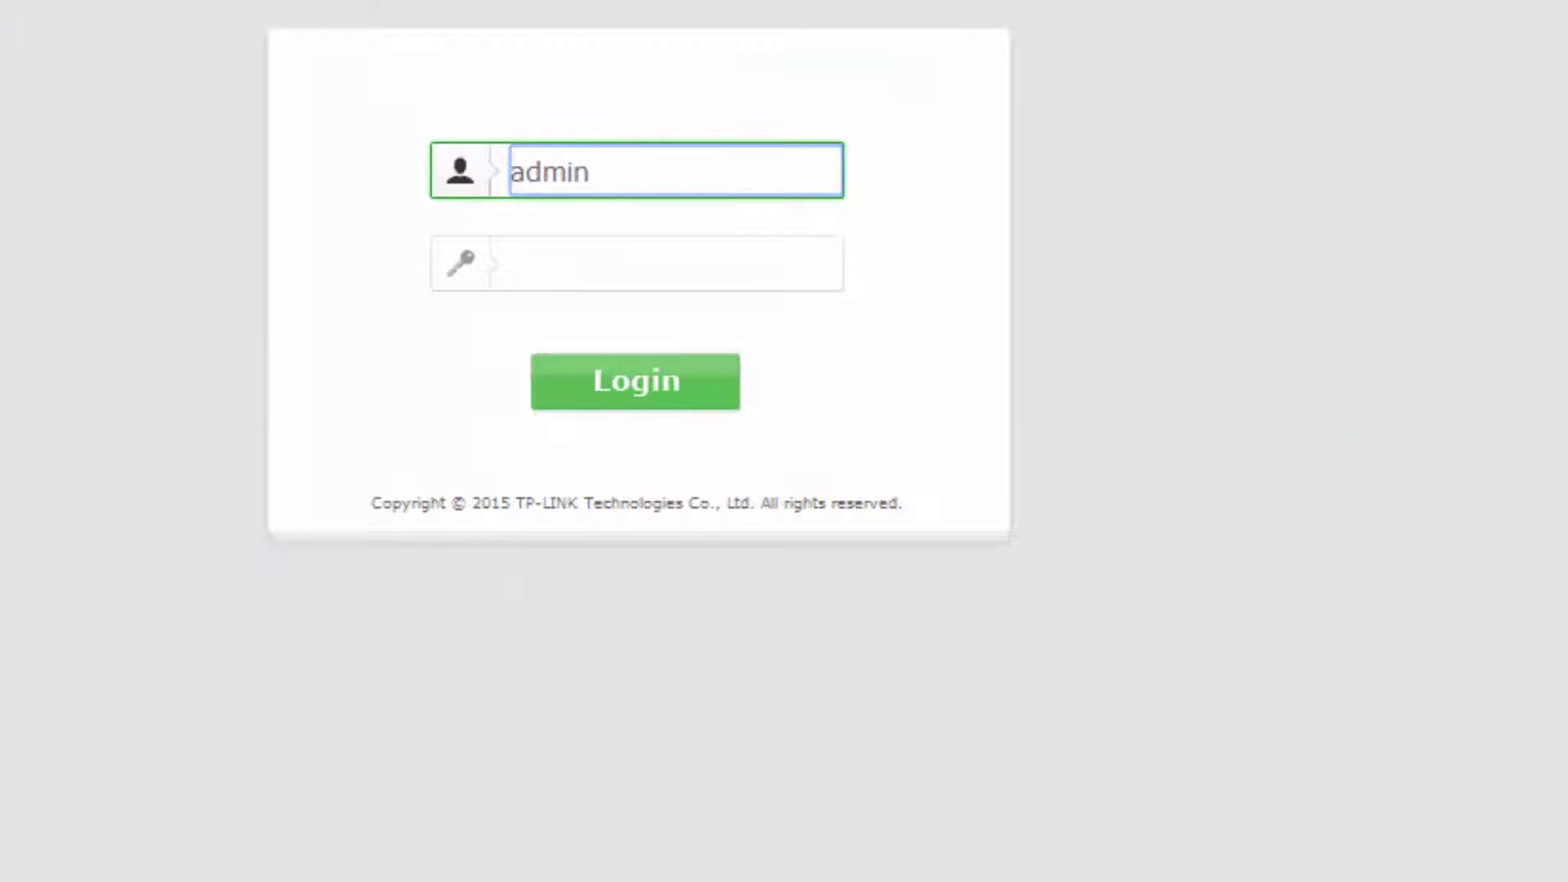
{"action": "left_click", "coordinate": [677, 263]}
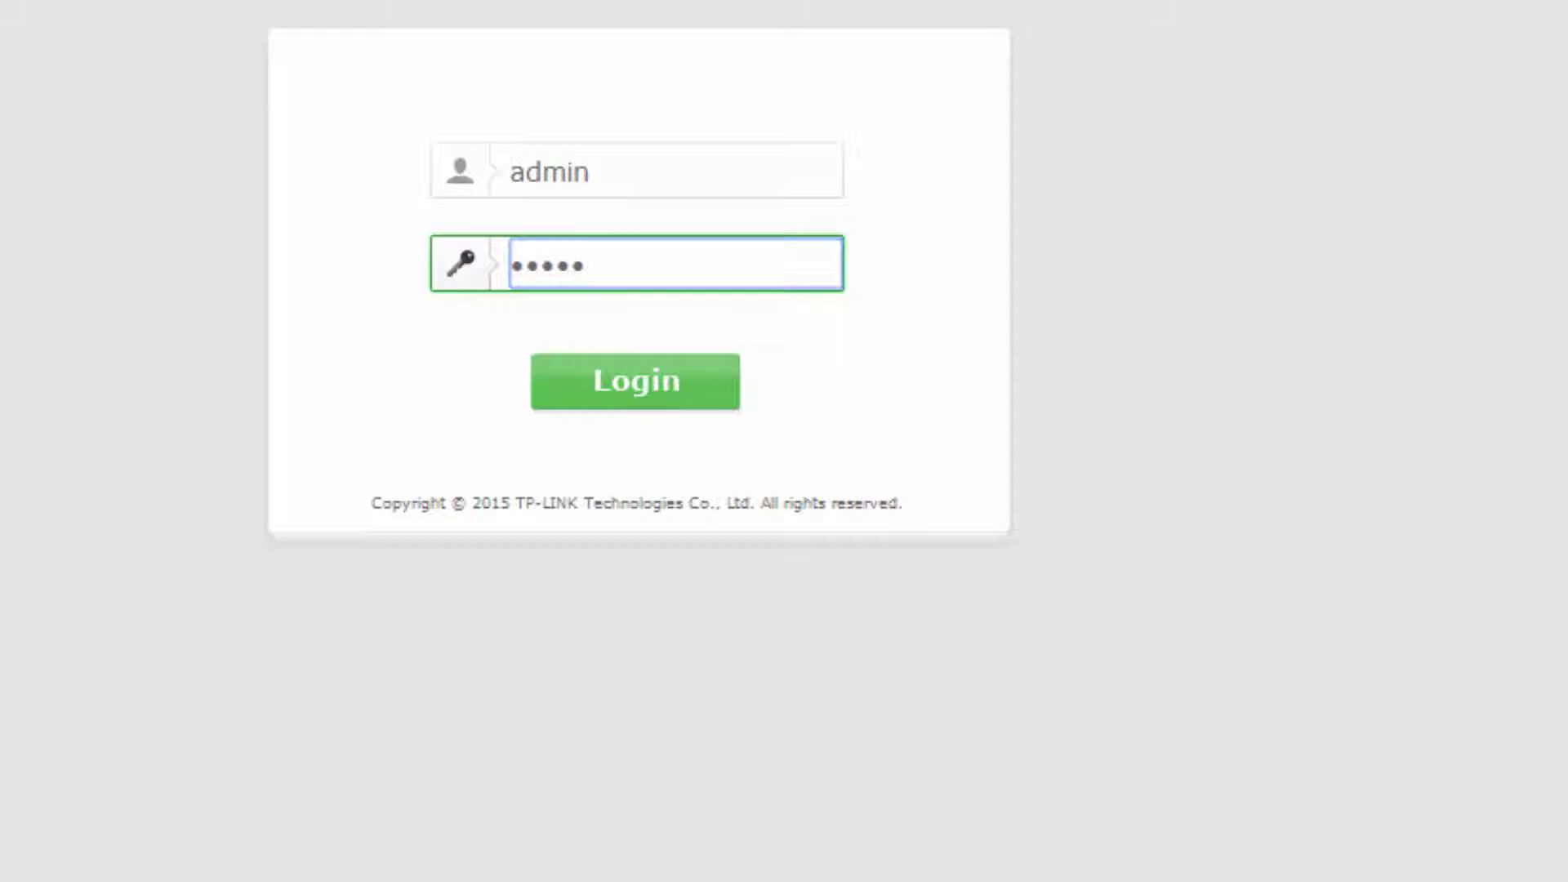
{"action": "key", "text": "Return"}
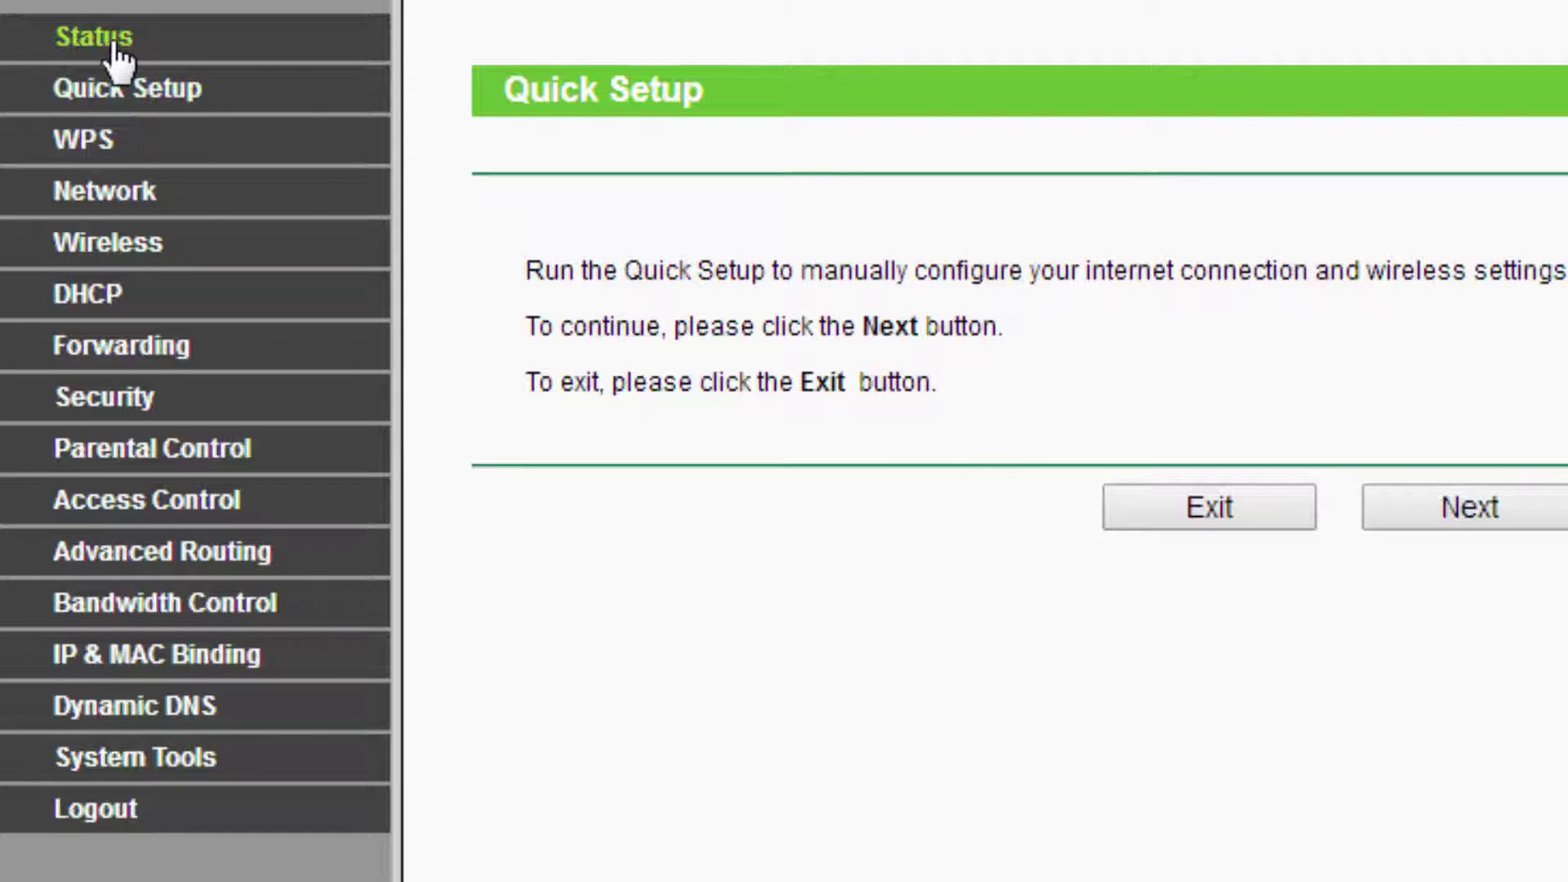
Open Network > WAN and set the WAN connection type to Static IP.
{"action": "left_click", "coordinate": [133, 204]}
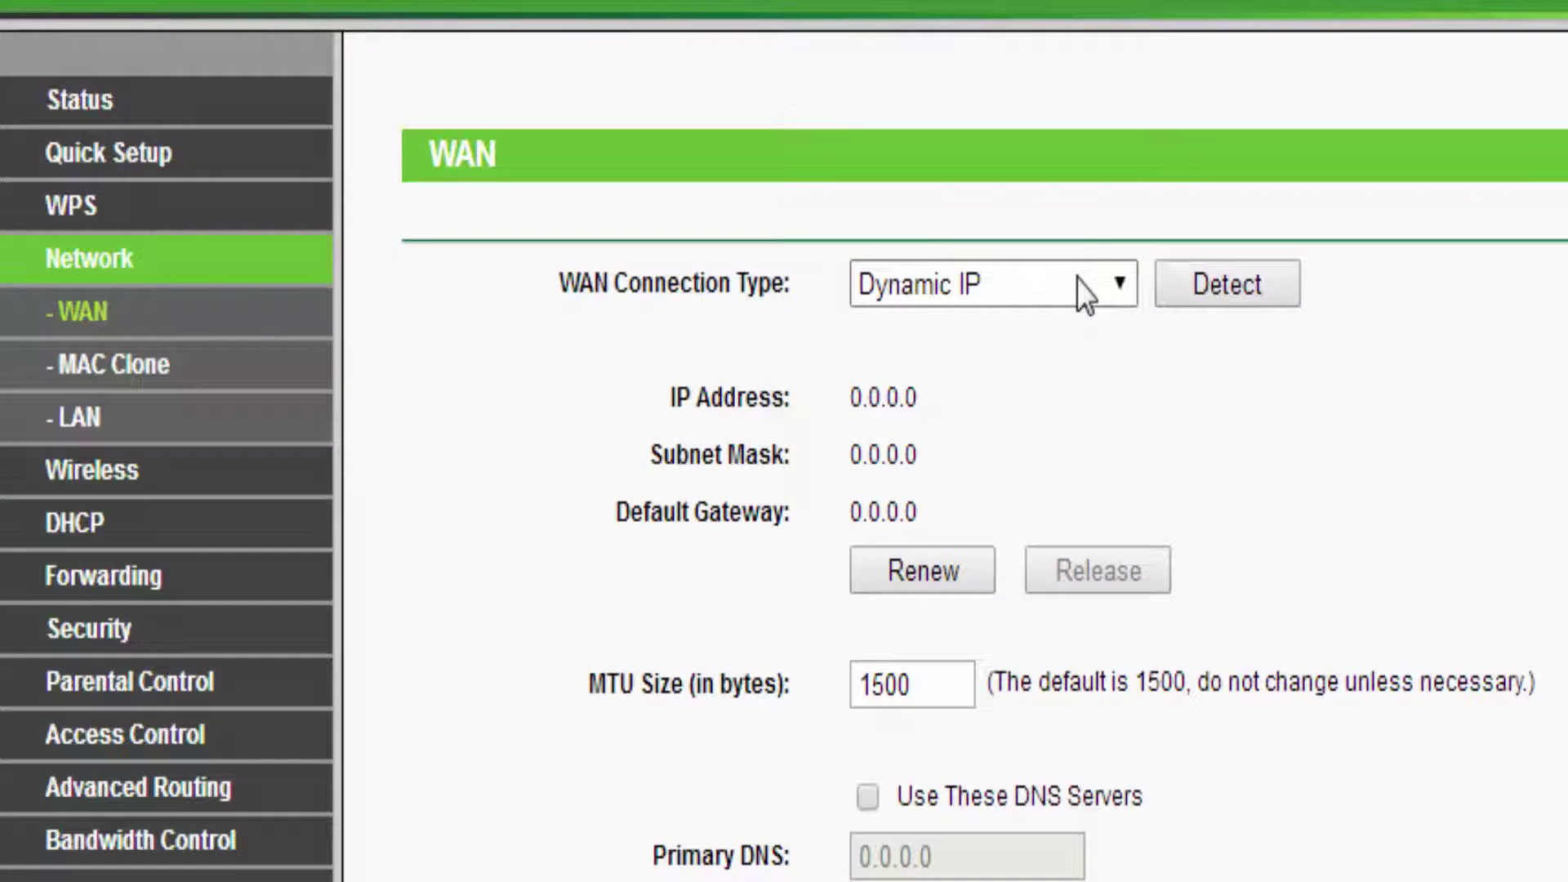
{"action": "left_click", "coordinate": [1116, 282]}
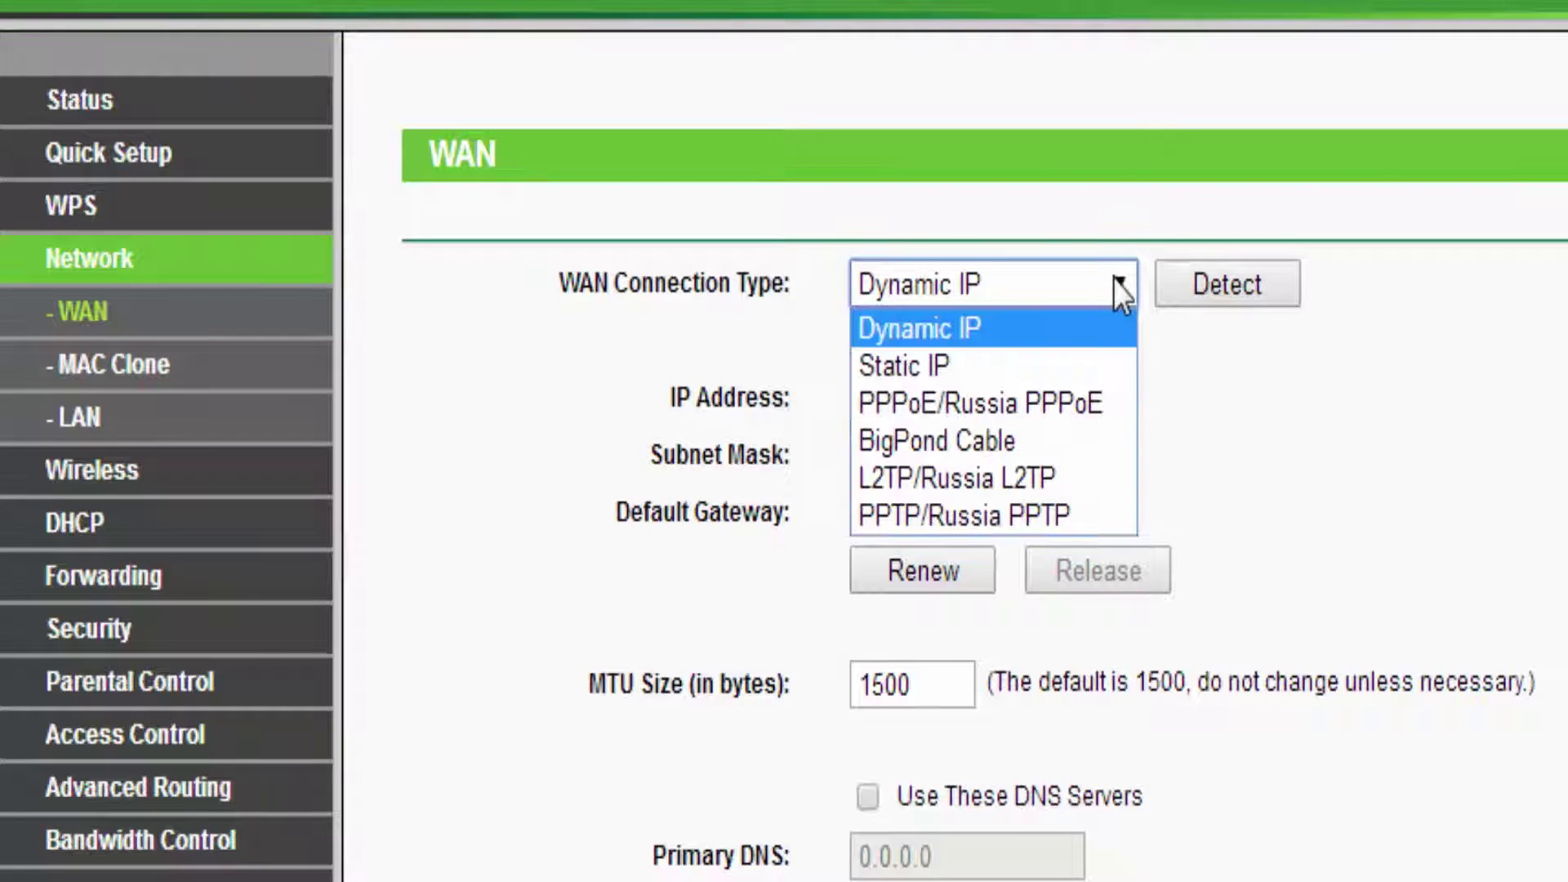
{"action": "left_click", "coordinate": [1119, 287]}
{"action": "left_click", "coordinate": [1036, 296]}
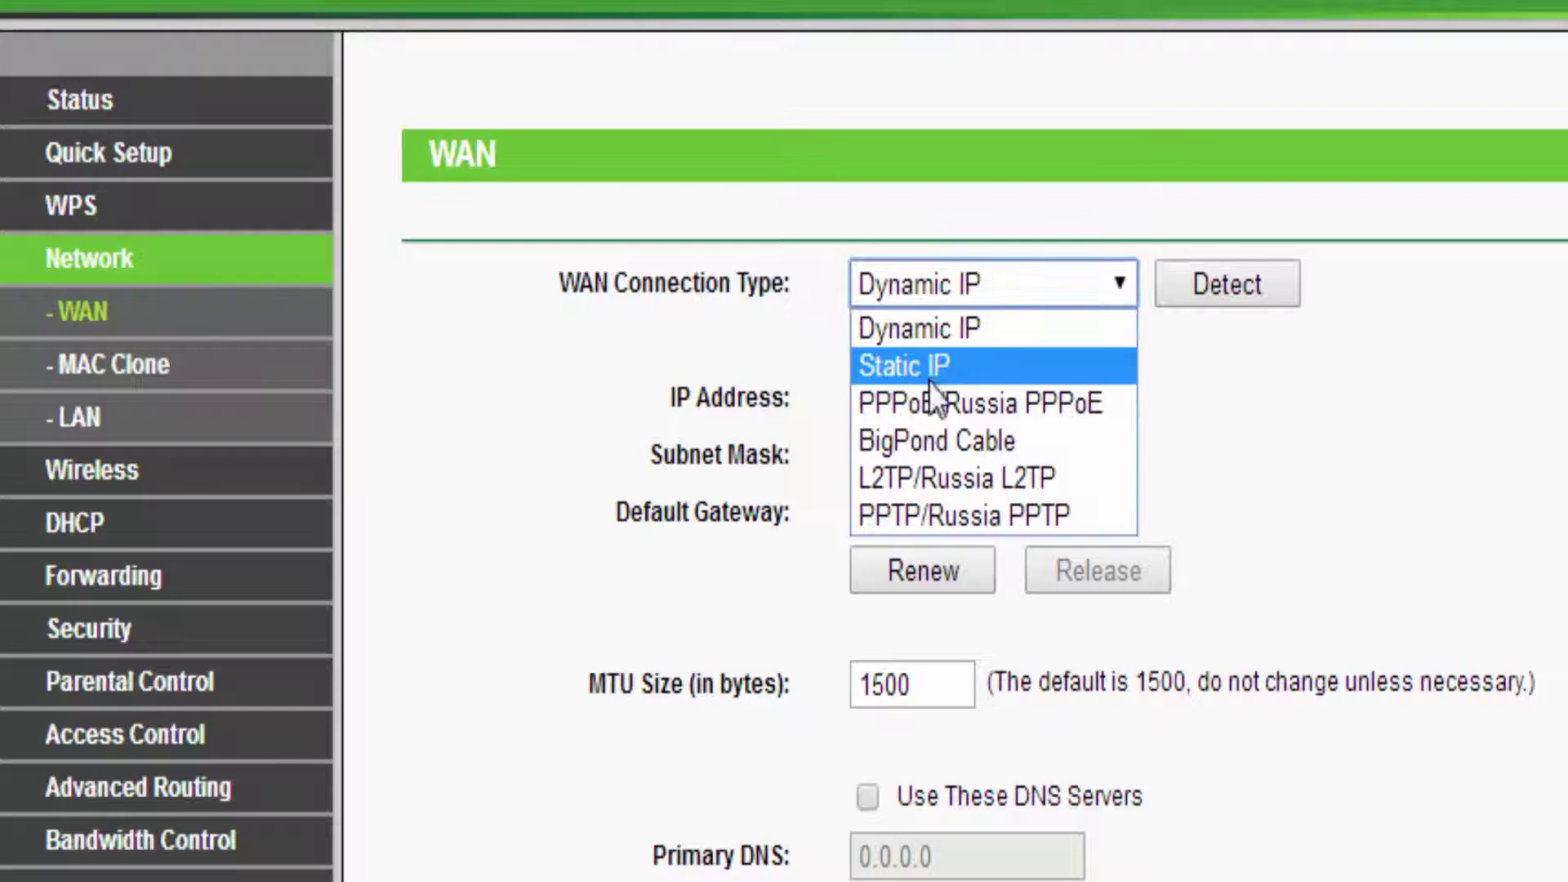
{"action": "left_click", "coordinate": [968, 274]}
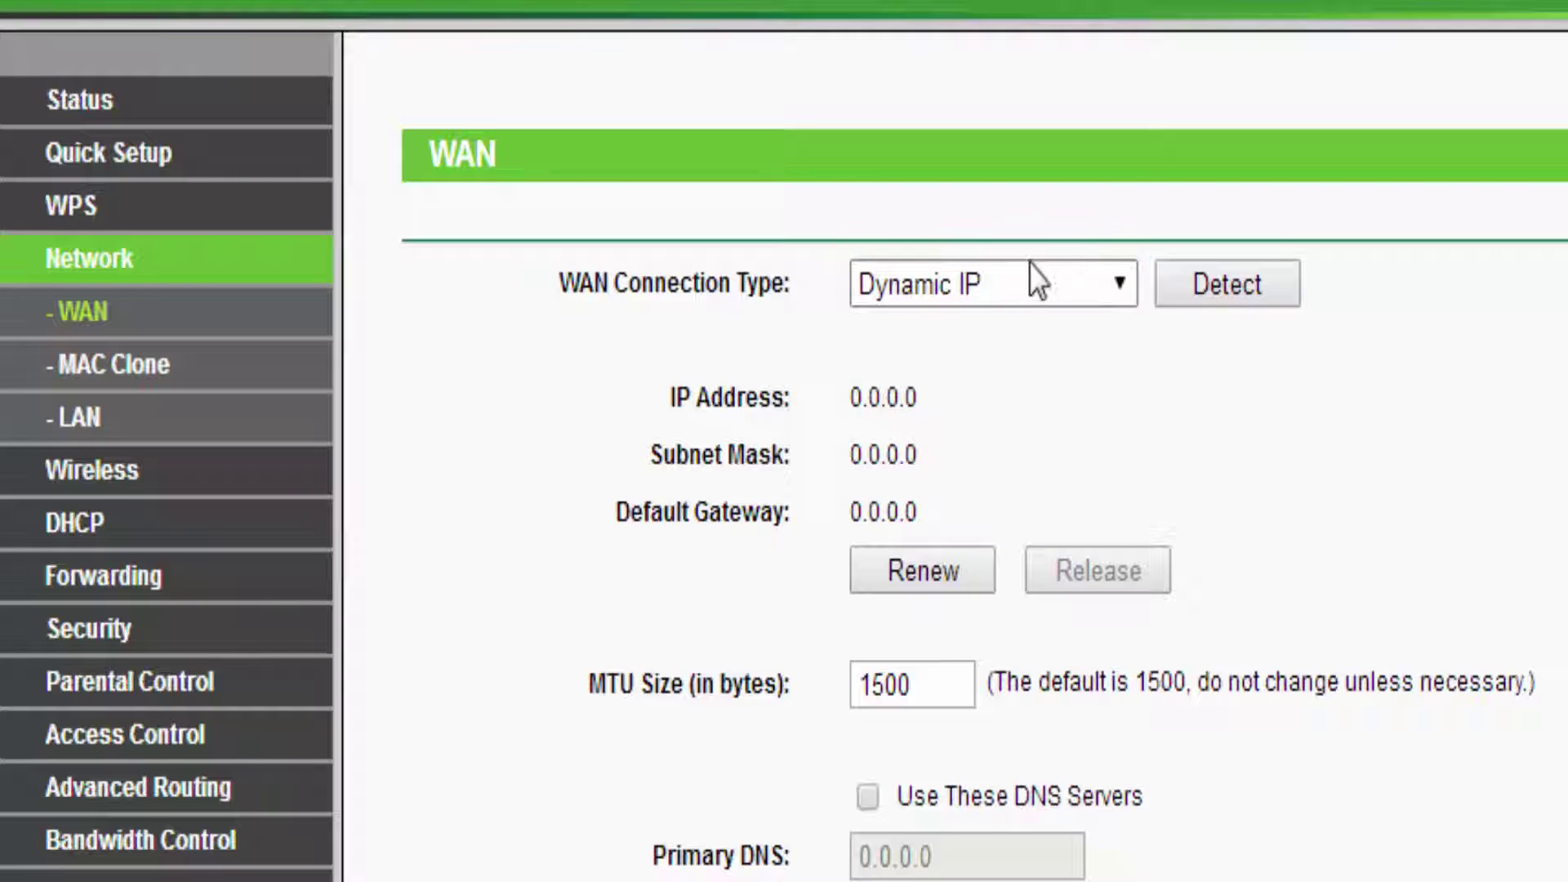
{"action": "left_click", "coordinate": [1120, 288]}
{"action": "left_click", "coordinate": [985, 360]}
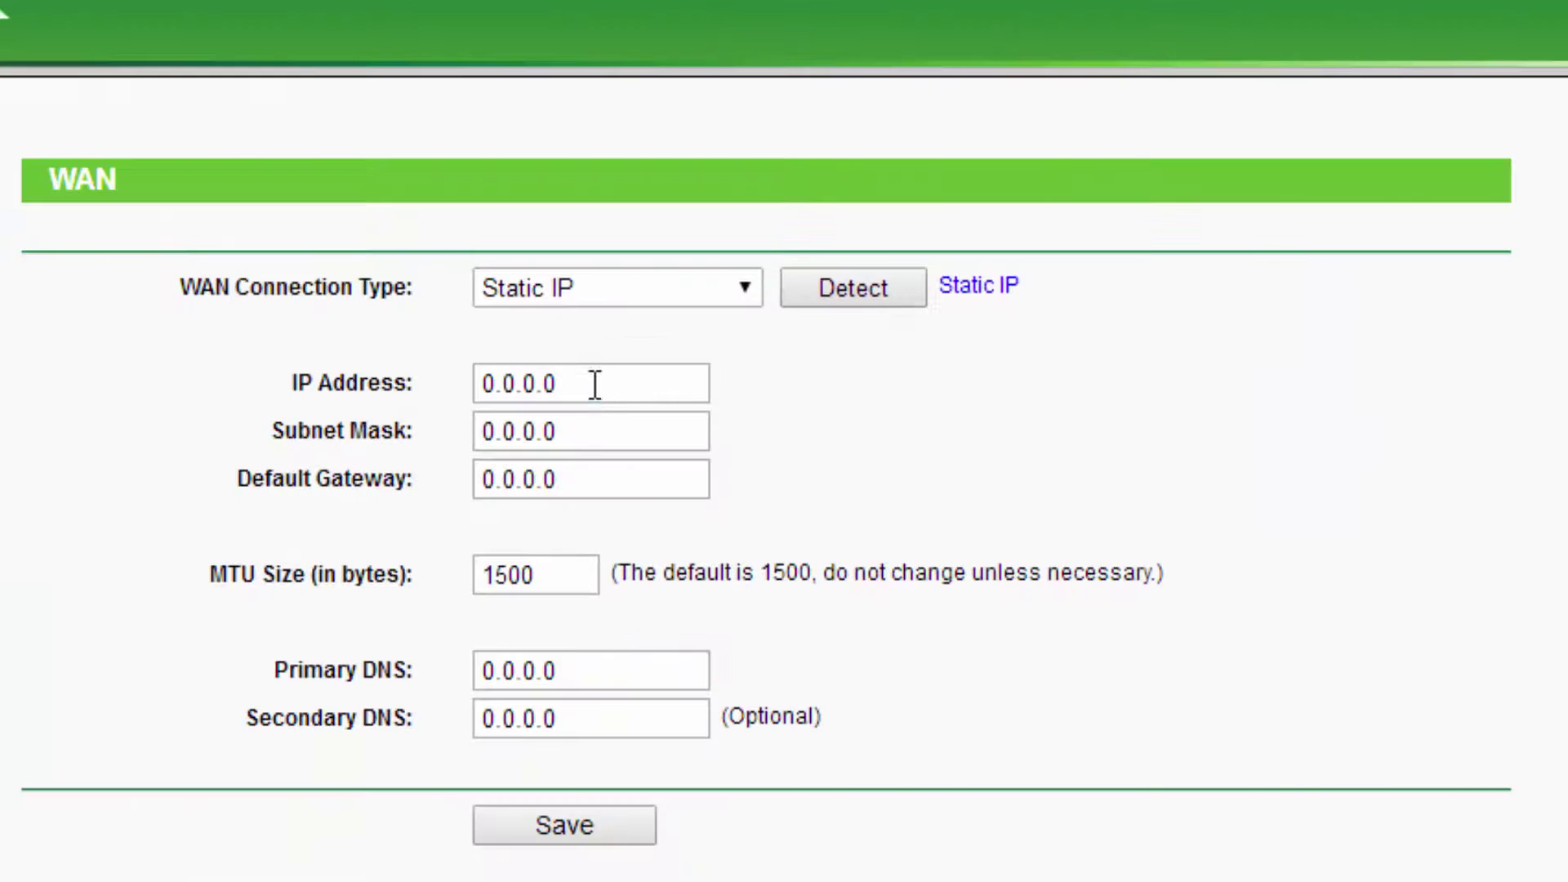
Enter WAN IP 172.18.39.139, subnet mask 255.255.255.128 and gateway 172.18.39.129.
{"action": "left_click", "coordinate": [596, 385]}
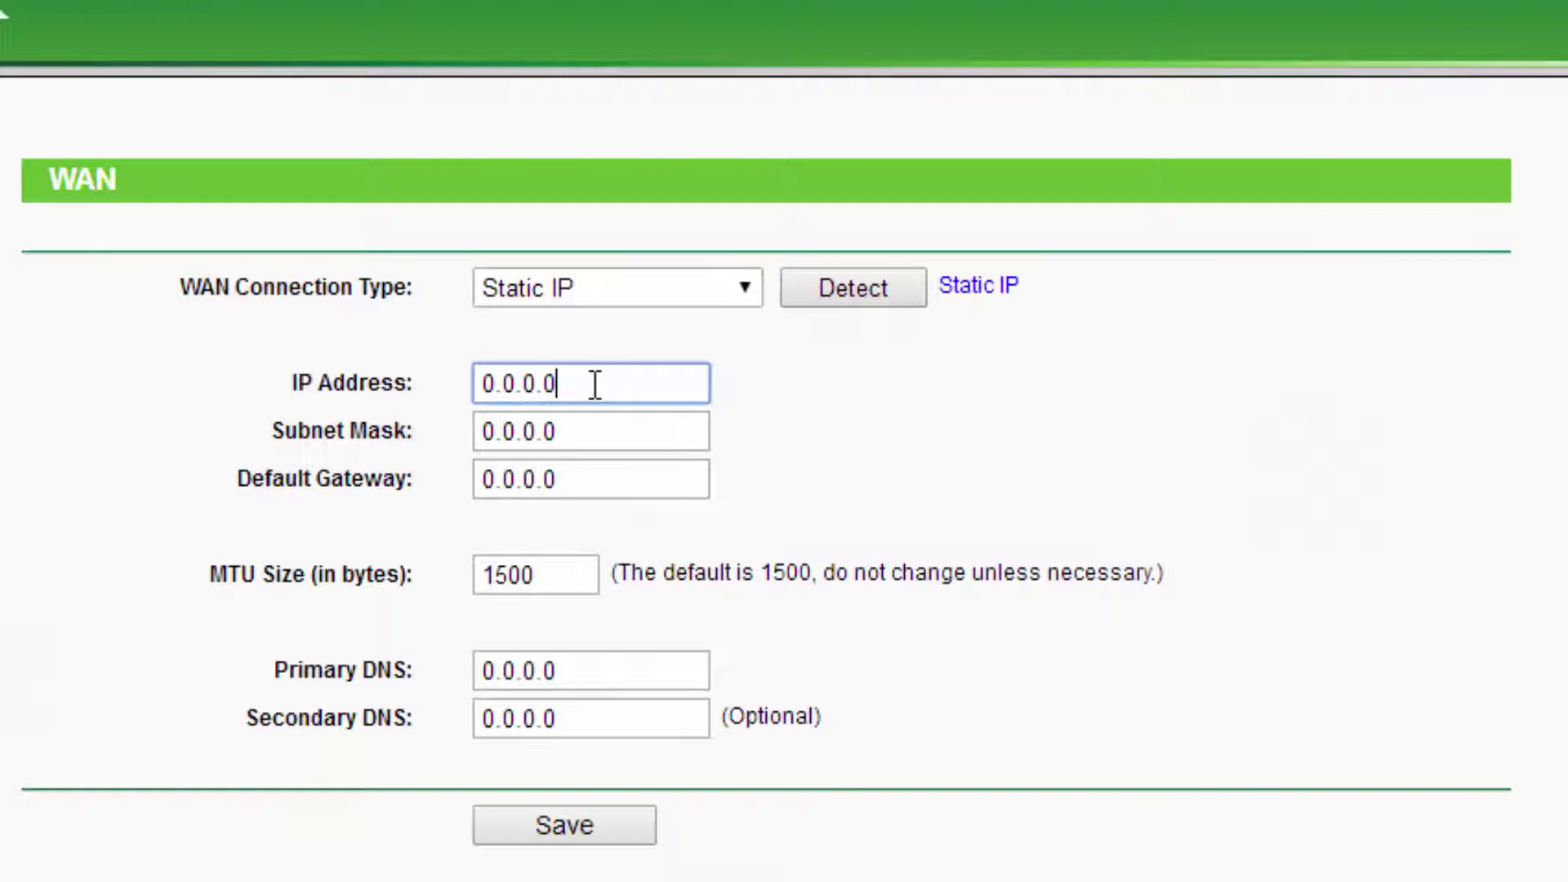
{"action": "key", "text": "BackSpace"}
{"action": "key", "text": "BackSpace"}
{"action": "key", "text": "BackSpace"}
{"action": "key", "text": "BackSpace"}
{"action": "key", "text": "BackSpace"}
{"action": "key", "text": "BackSpace"}
{"action": "key", "text": "BackSpace"}
{"action": "type", "text": "172.1"}
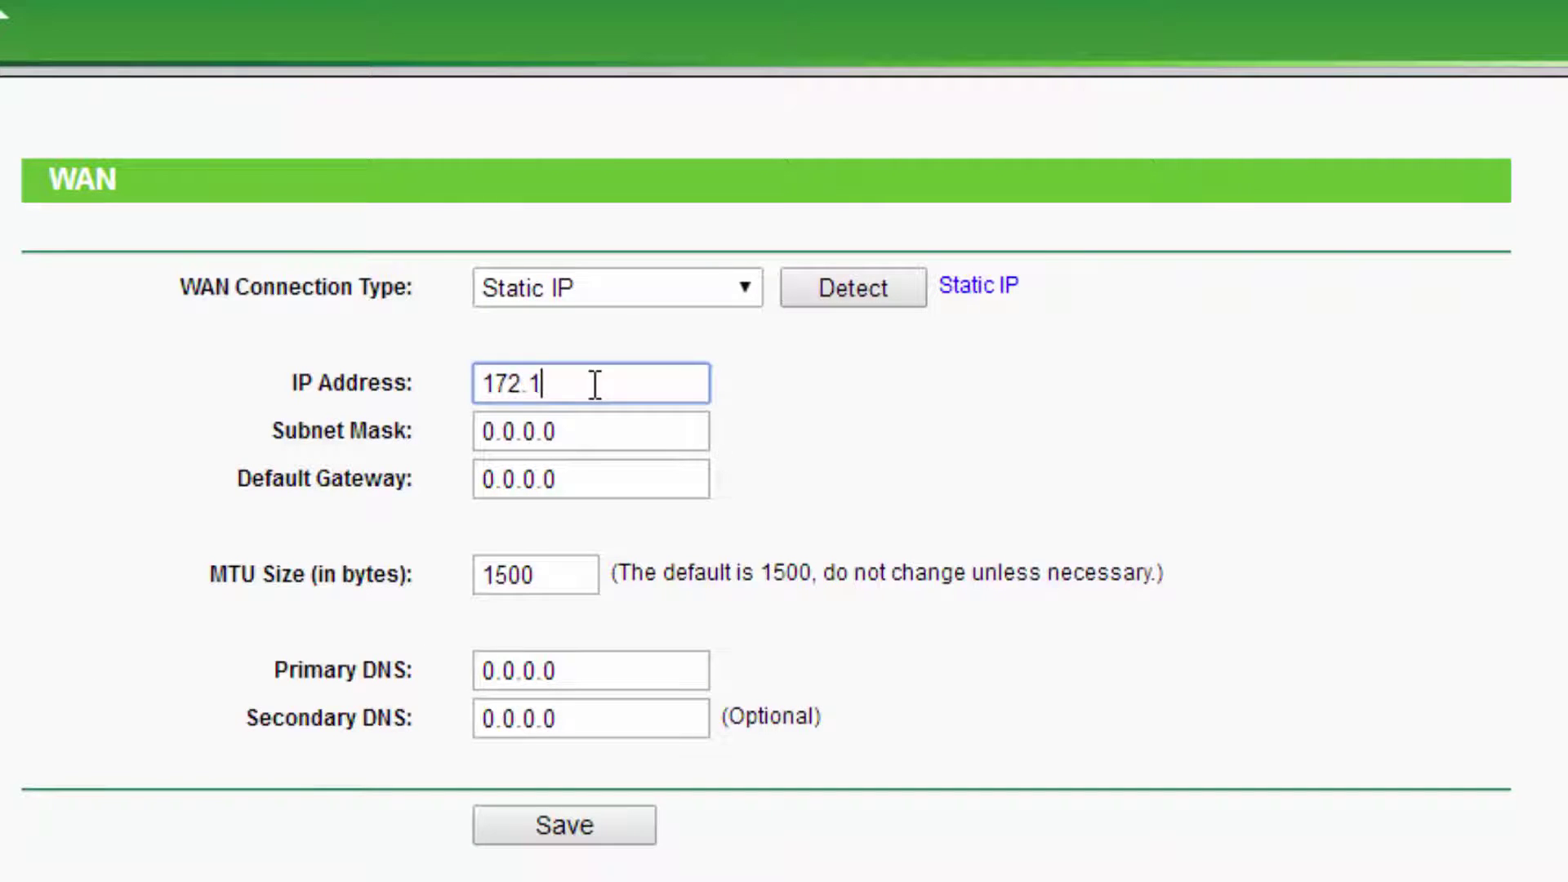
{"action": "type", "text": "8.39.139"}
{"action": "left_click", "coordinate": [601, 420]}
{"action": "key", "text": "BackSpace"}
{"action": "key", "text": "BackSpace"}
{"action": "key", "text": "BackSpace"}
{"action": "key", "text": "BackSpace"}
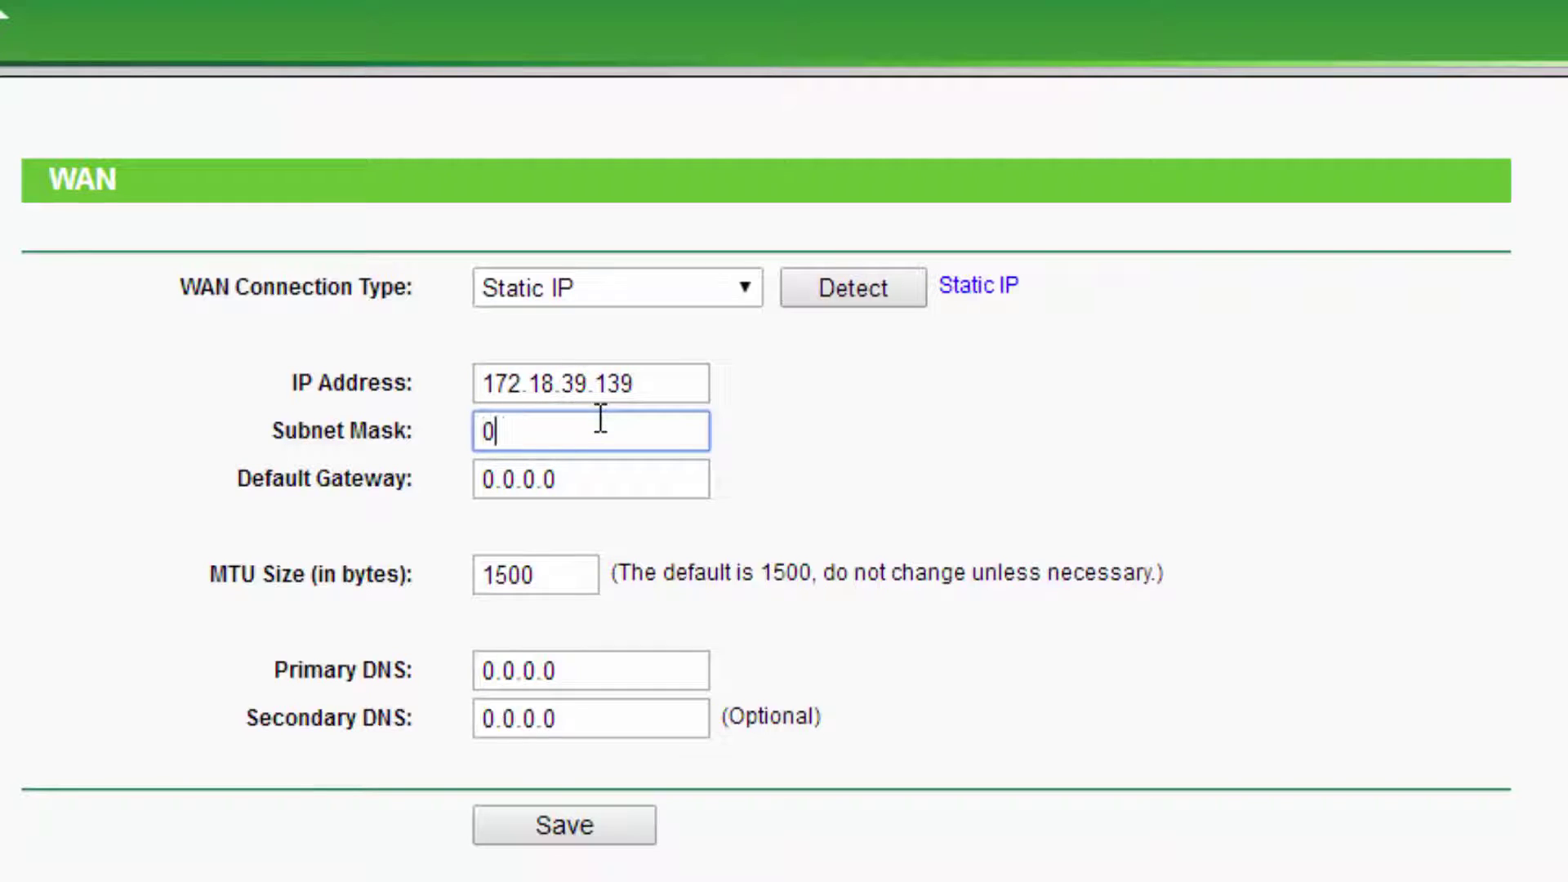
{"action": "type", "text": "255.255.255.128"}
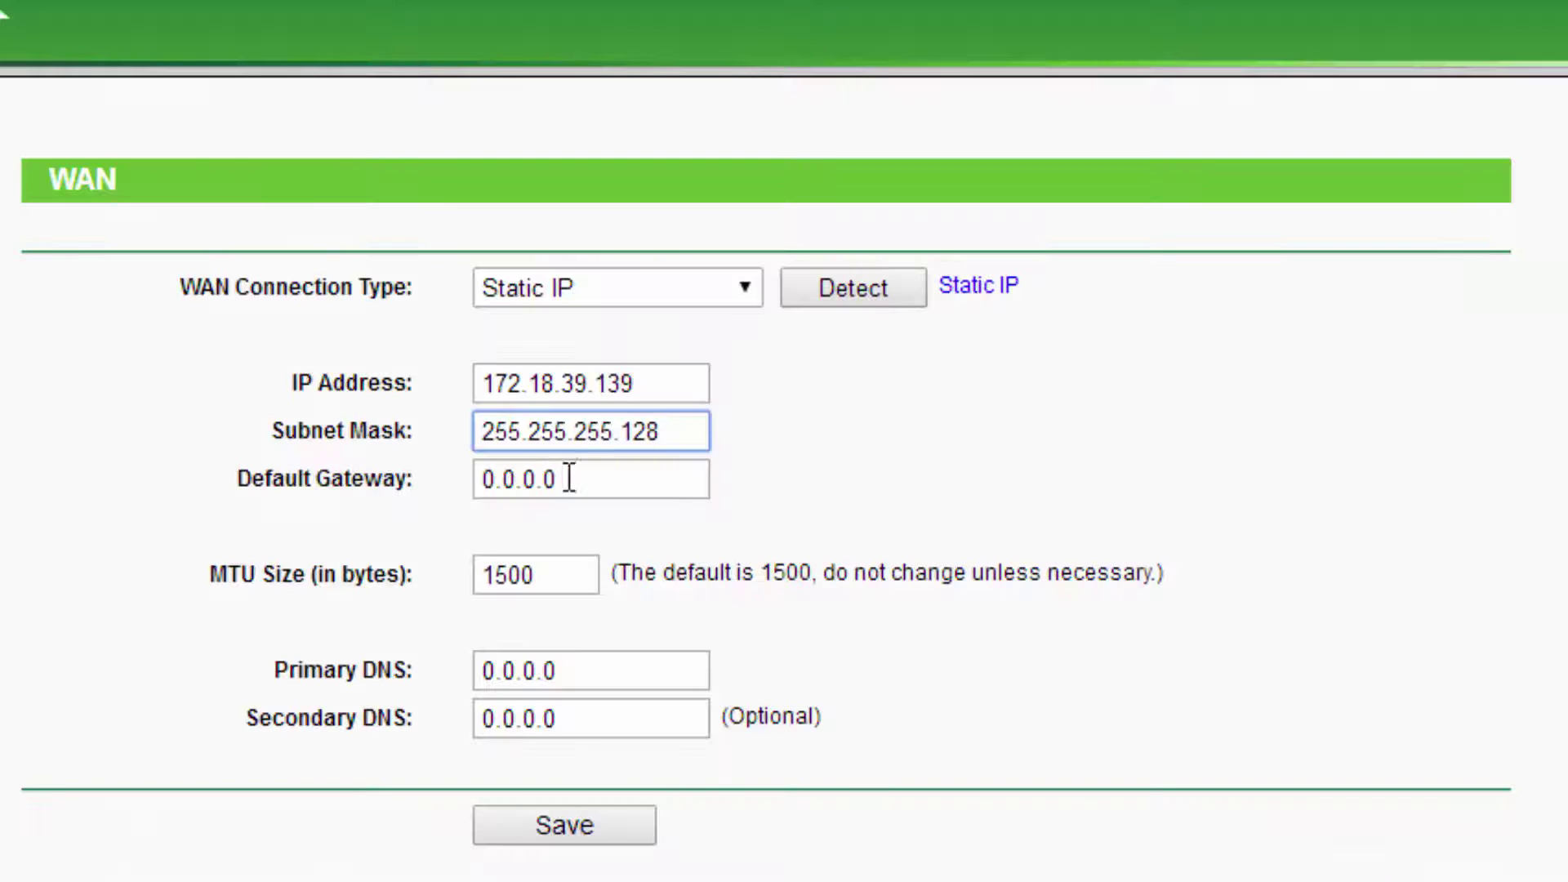
{"action": "left_click_drag", "start_coordinate": [571, 476], "coordinate": [460, 466]}
{"action": "type", "text": "172.18"}
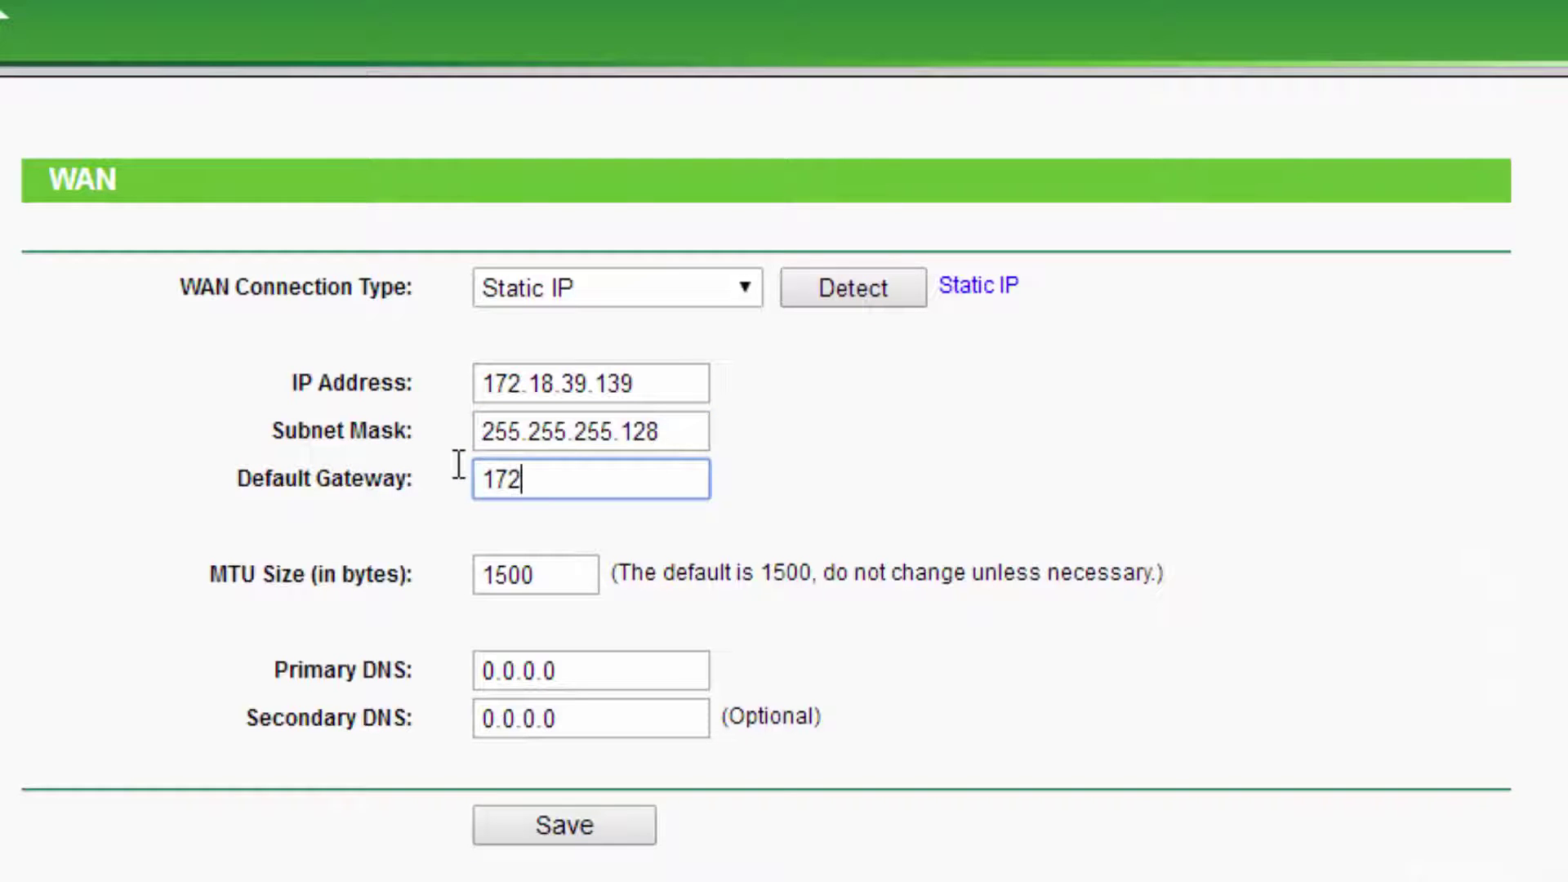
{"action": "type", "text": ".39.129"}
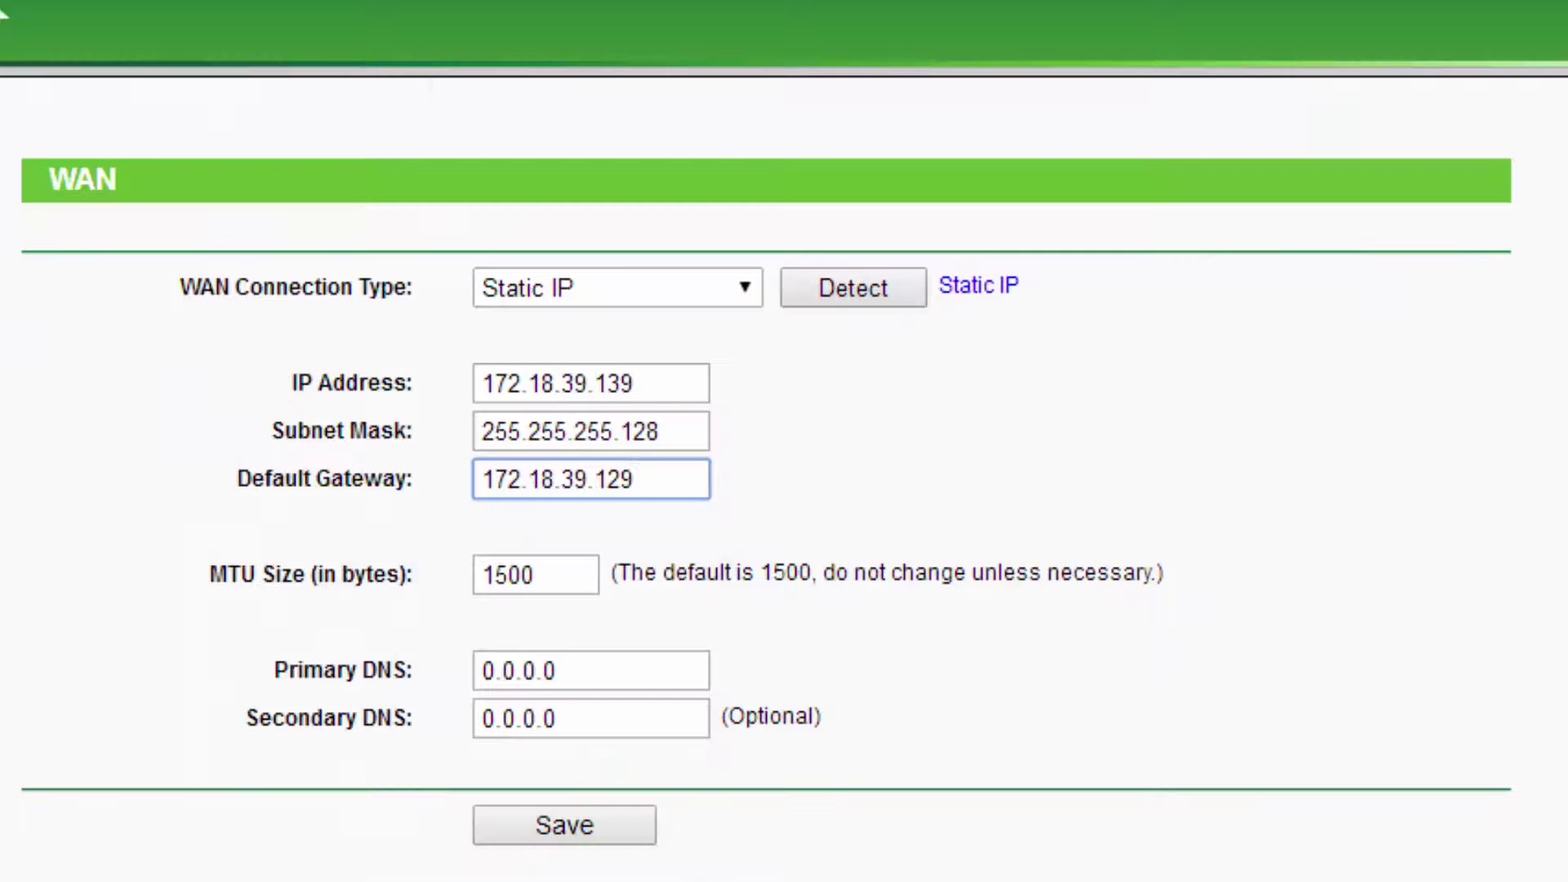
Set Primary DNS 172.16.0.1 and Secondary DNS 10.10.0.1, then save the WAN settings.
{"action": "double_click", "coordinate": [574, 673]}
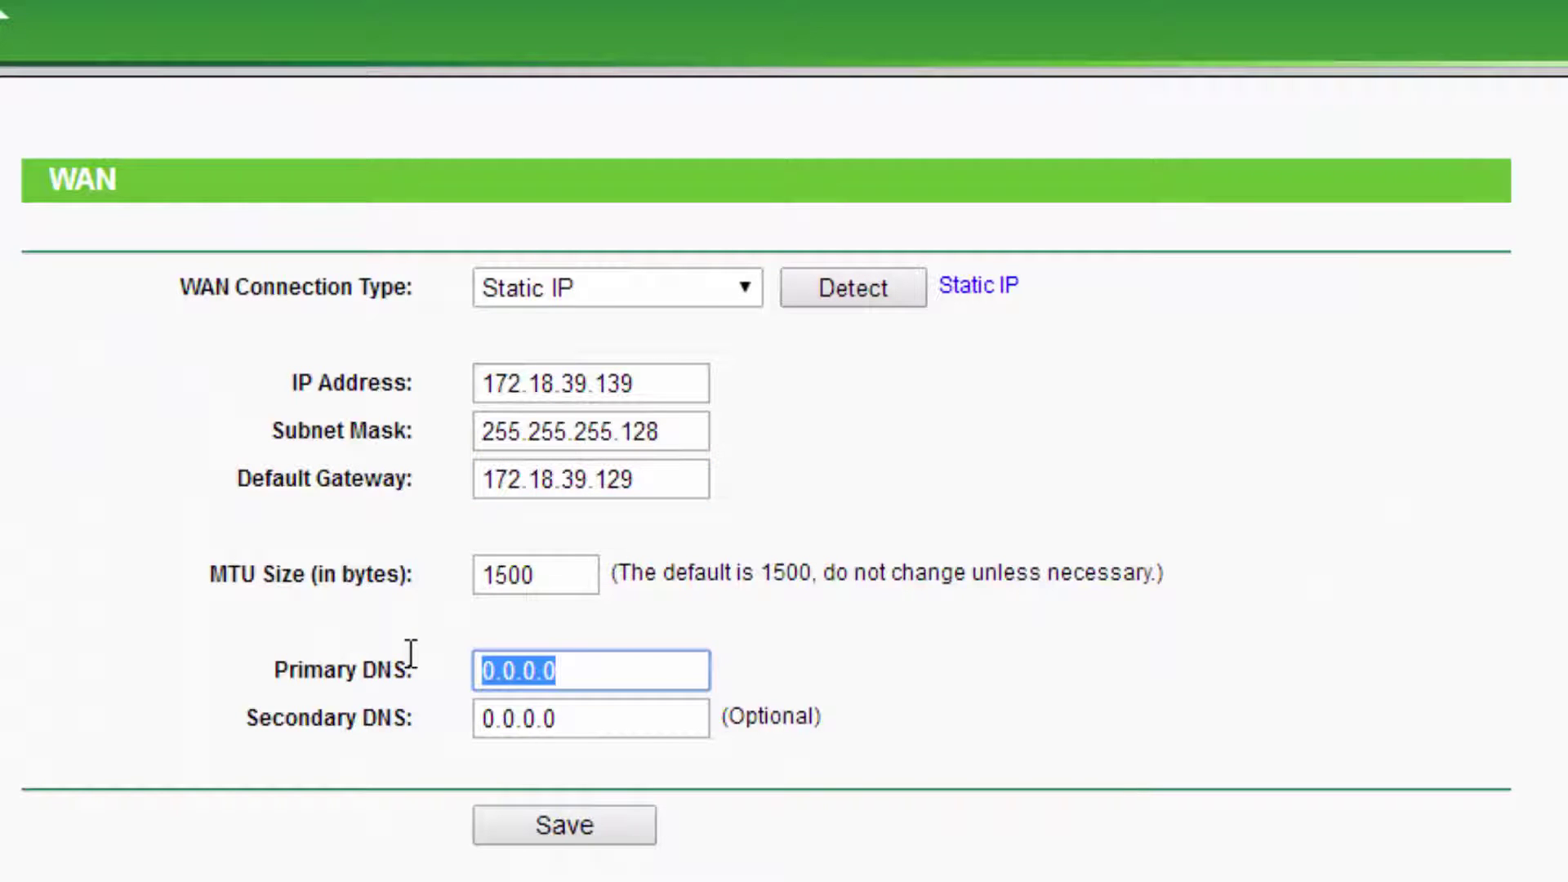
{"action": "type", "text": "172.16.0.1"}
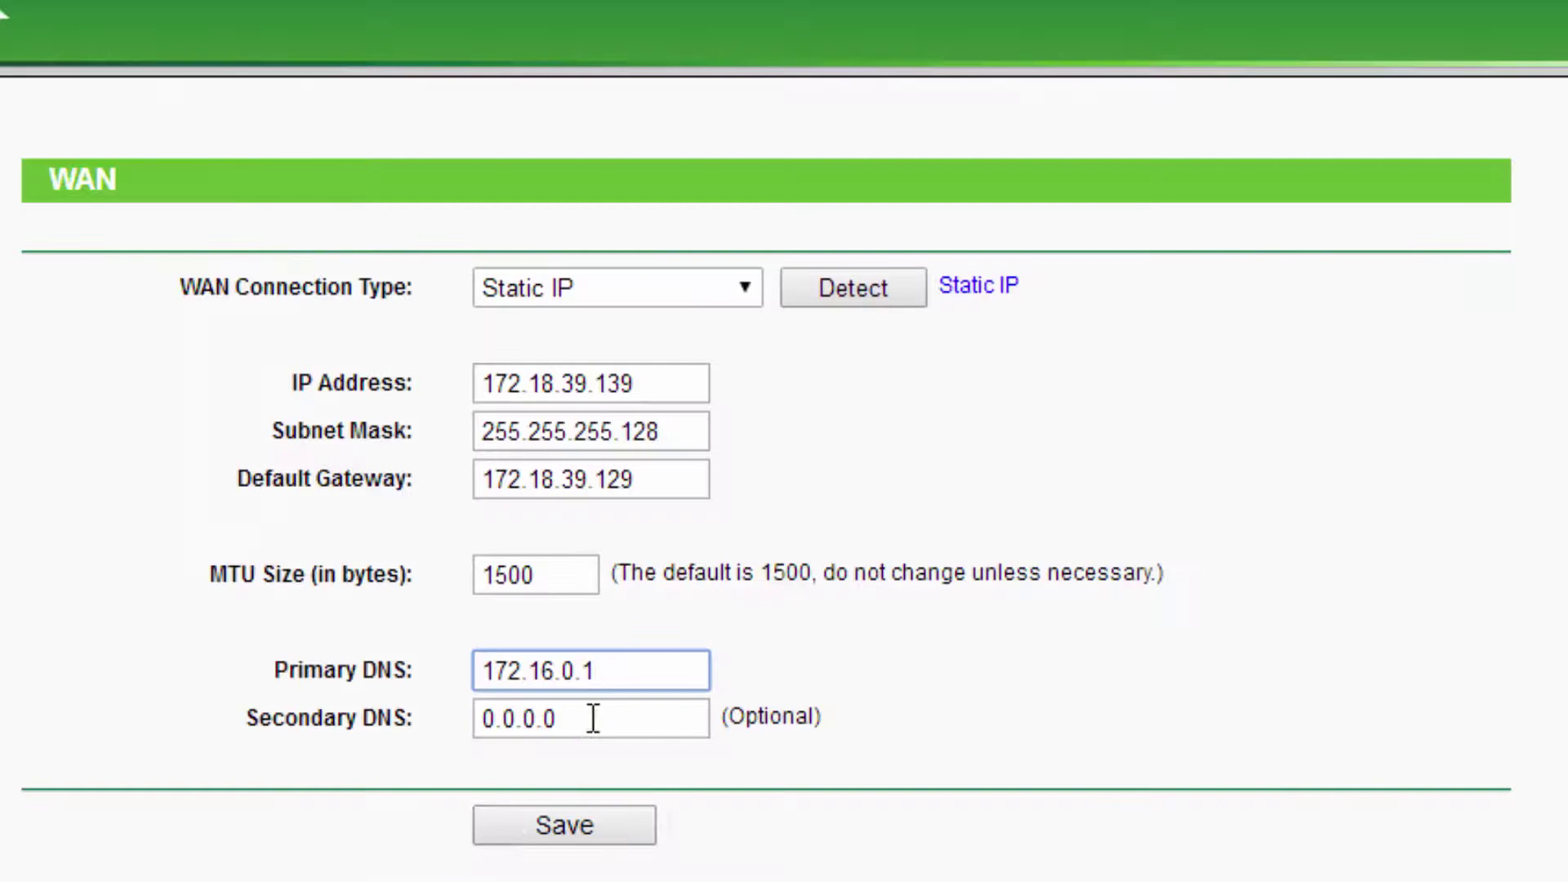
{"action": "left_click_drag", "start_coordinate": [593, 718], "coordinate": [366, 725]}
{"action": "type", "text": "10.10.0.1"}
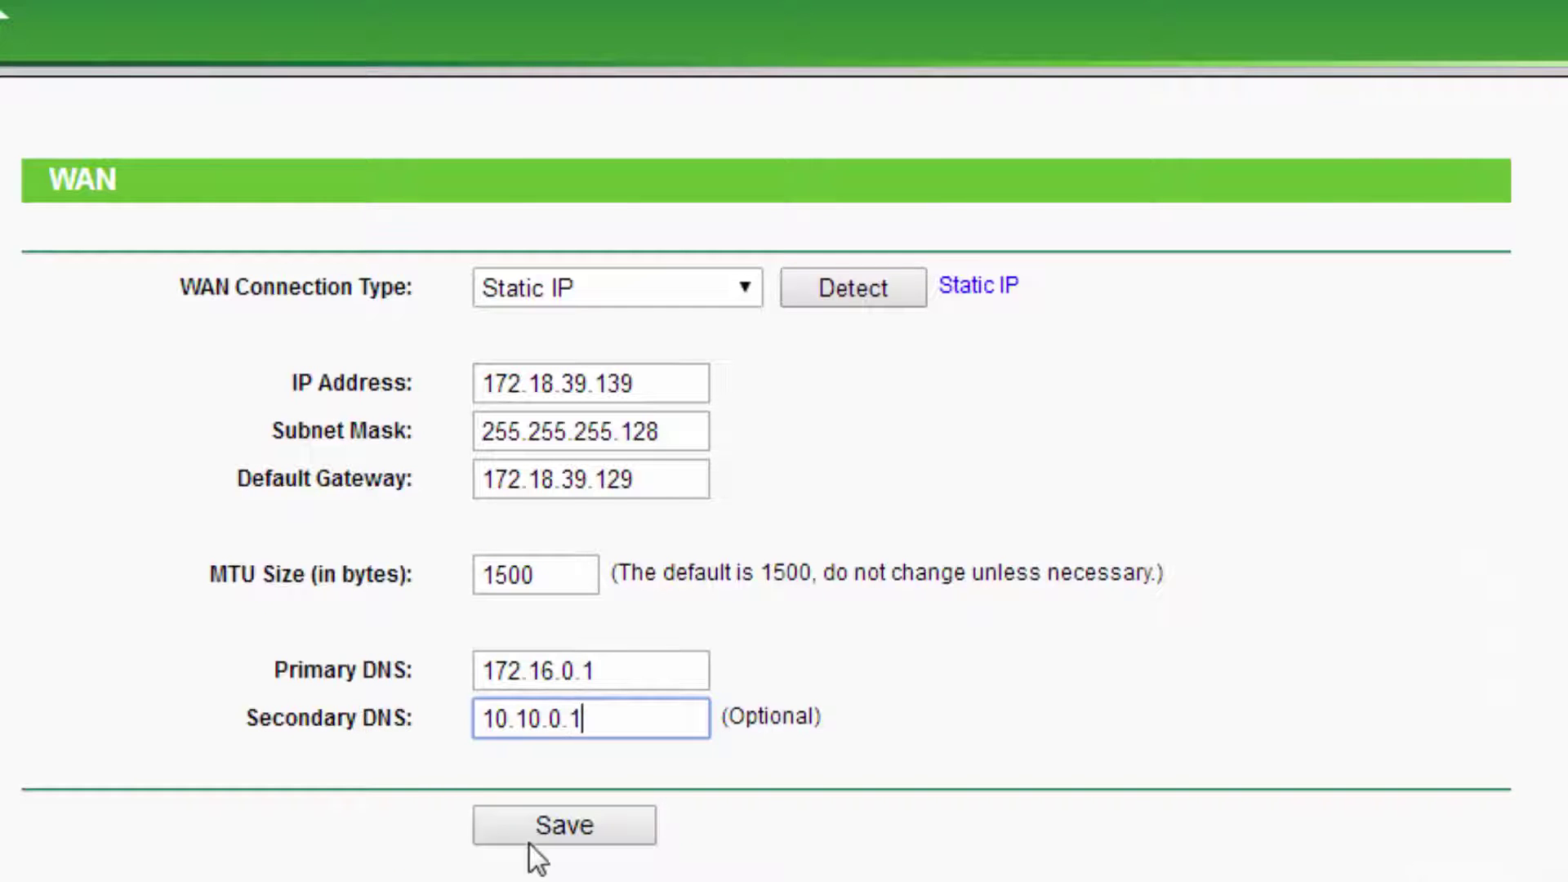
{"action": "left_click", "coordinate": [529, 840]}
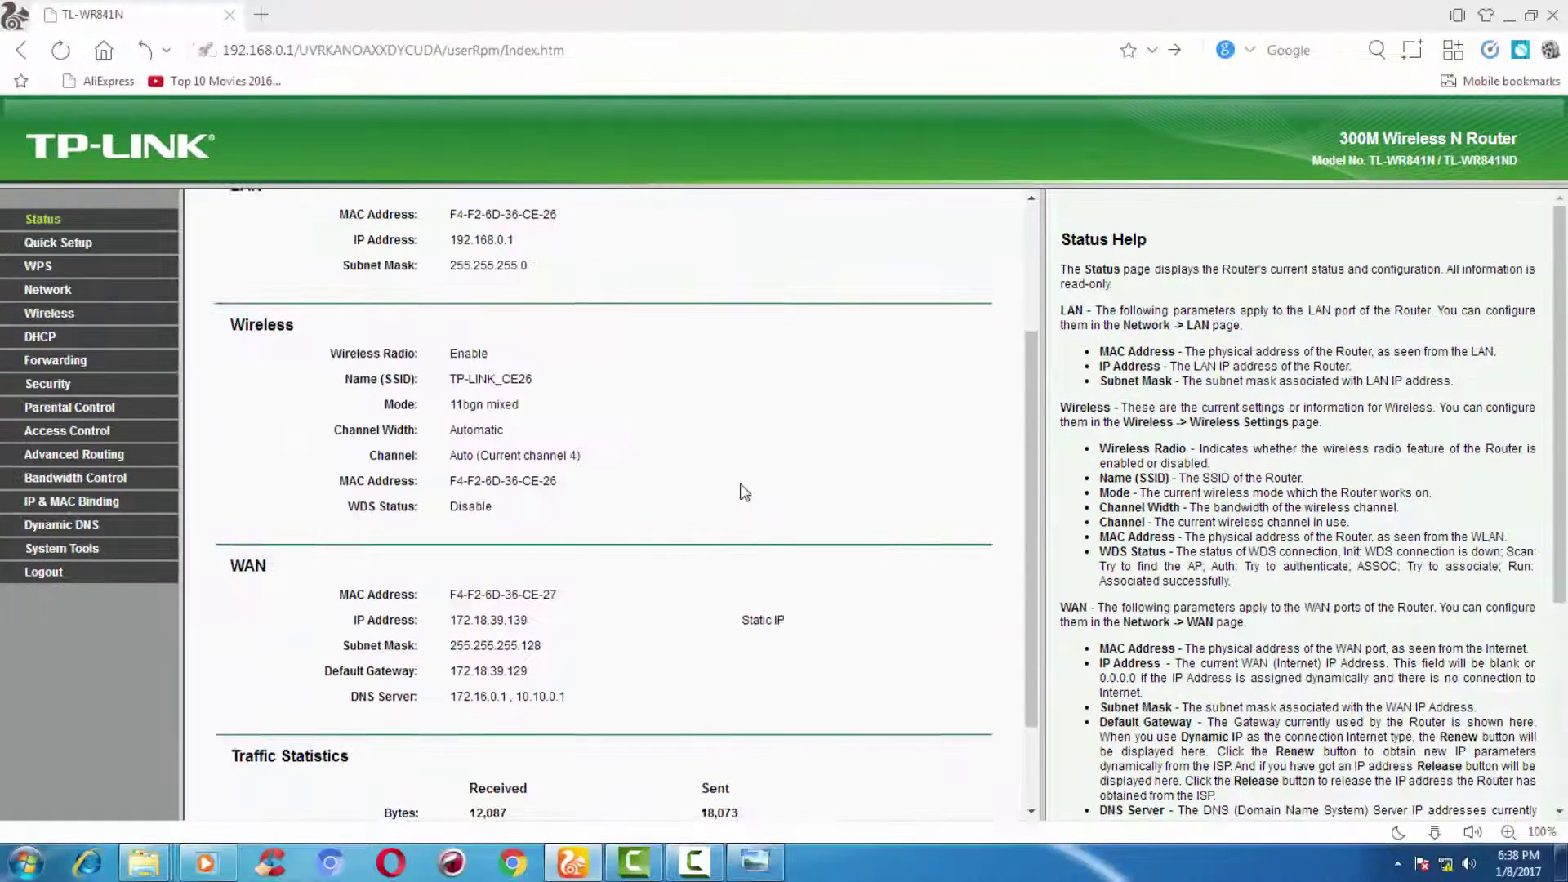
Refresh the Status page and confirm WAN shows Static IP 172.18.39.139.
{"action": "scroll", "coordinate": [743, 491], "scroll_direction": "down", "scroll_amount": 2}
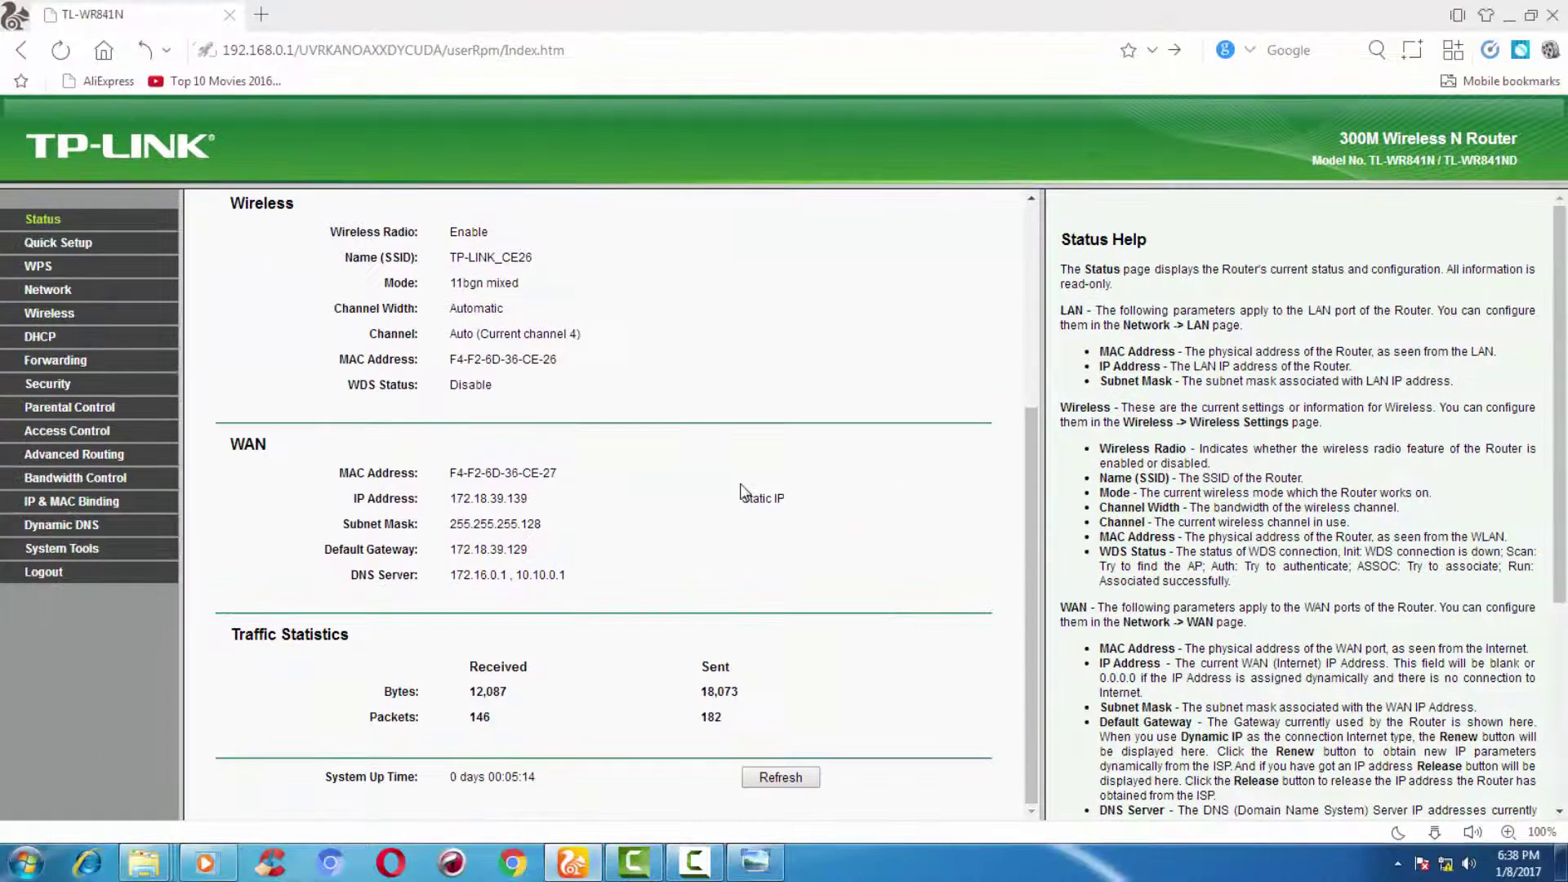
{"action": "left_click", "coordinate": [779, 780]}
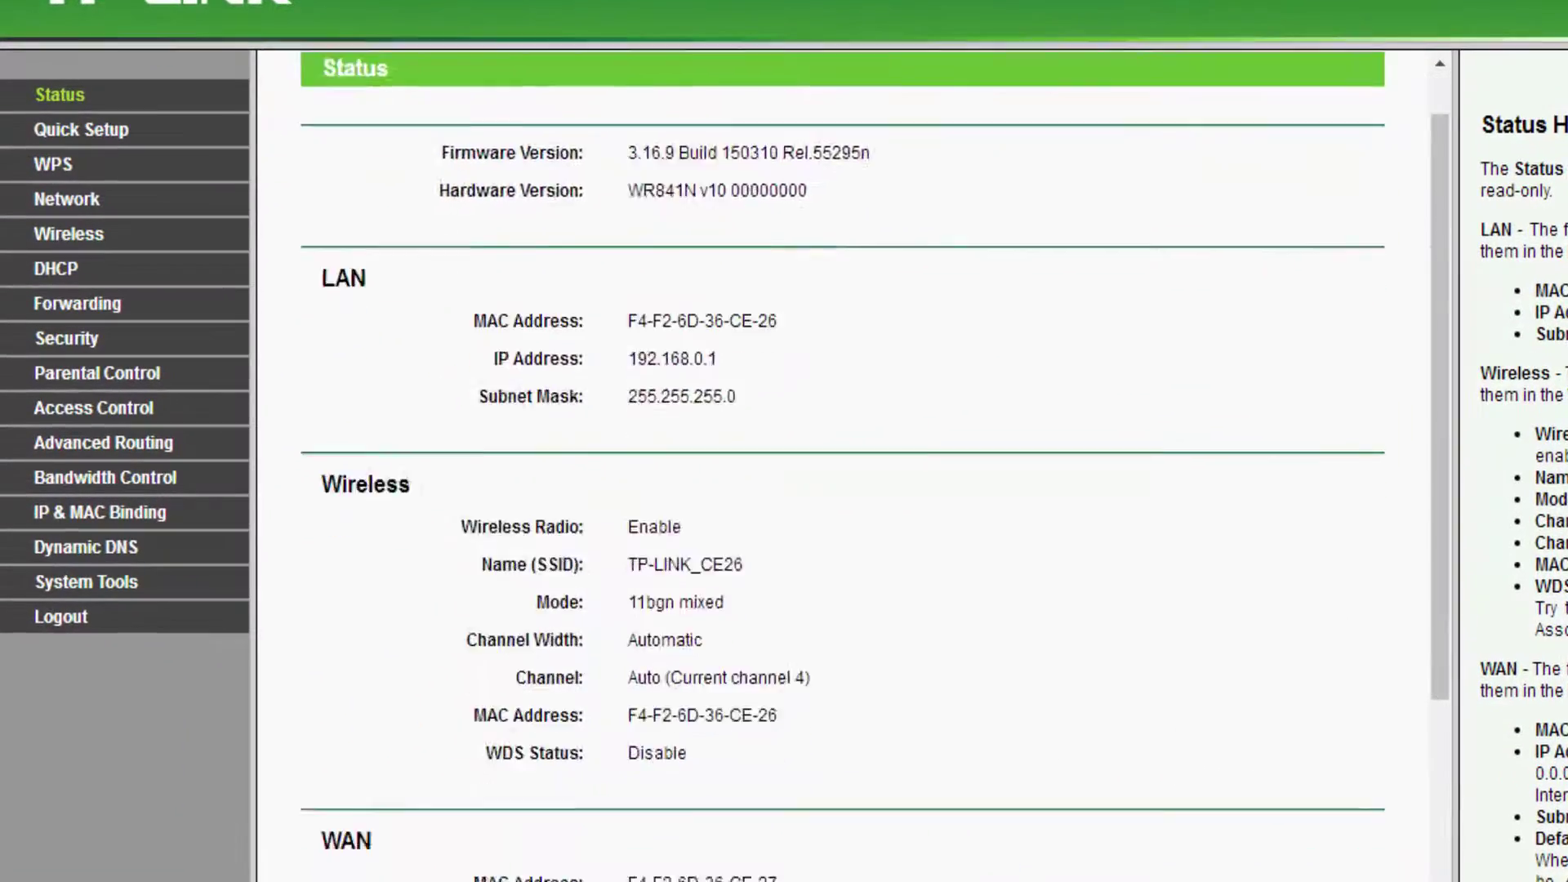
{"action": "scroll", "coordinate": [841, 466], "scroll_direction": "down", "scroll_amount": 5}
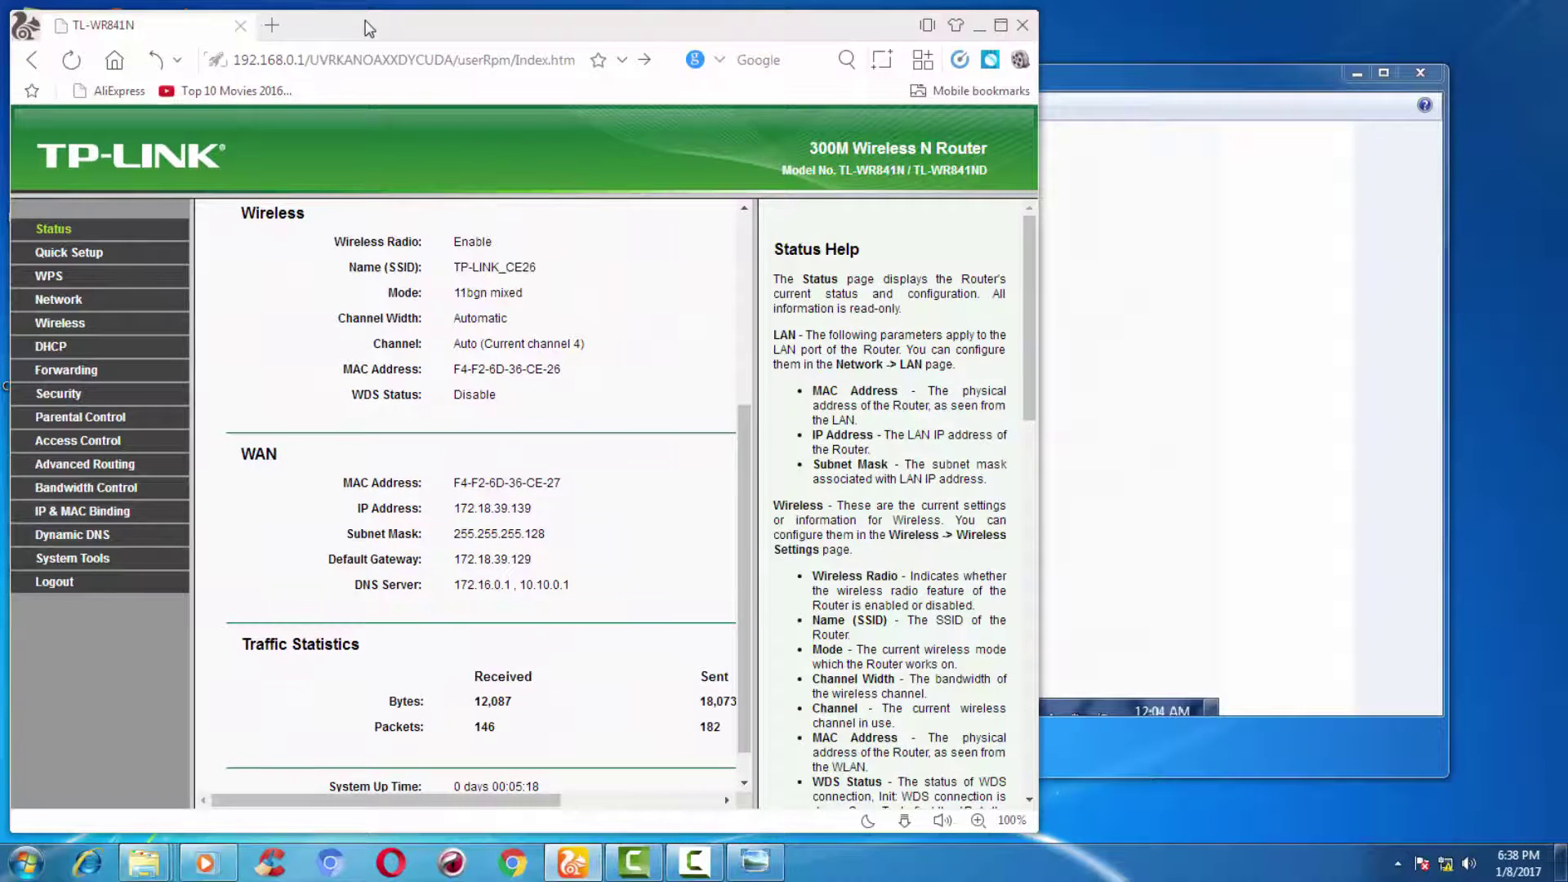
{"action": "double_click", "coordinate": [365, 29]}
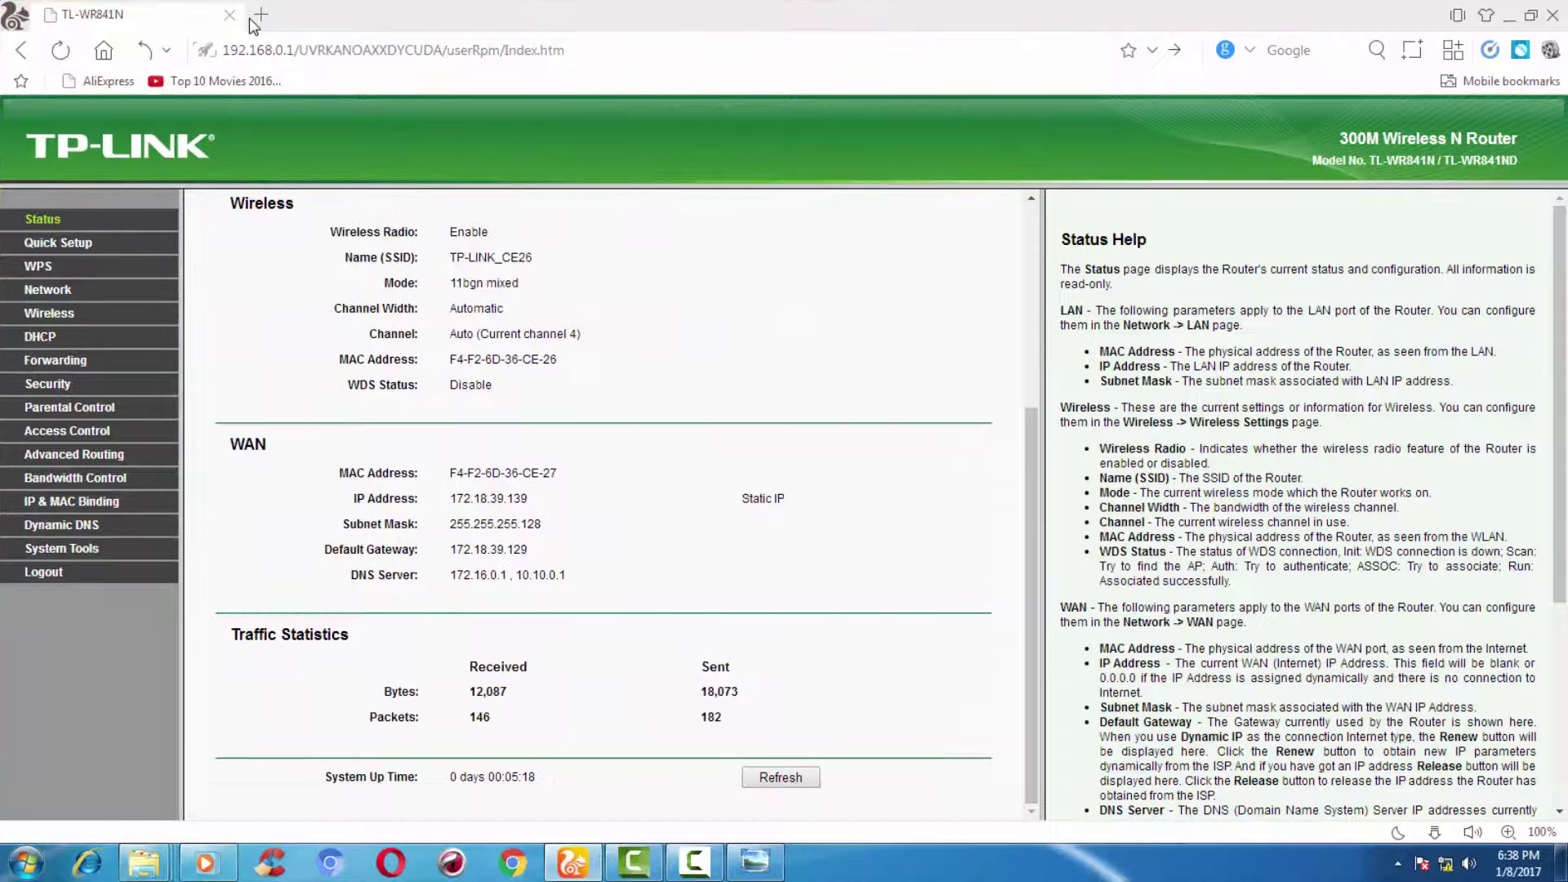
{"action": "left_click", "coordinate": [260, 15]}
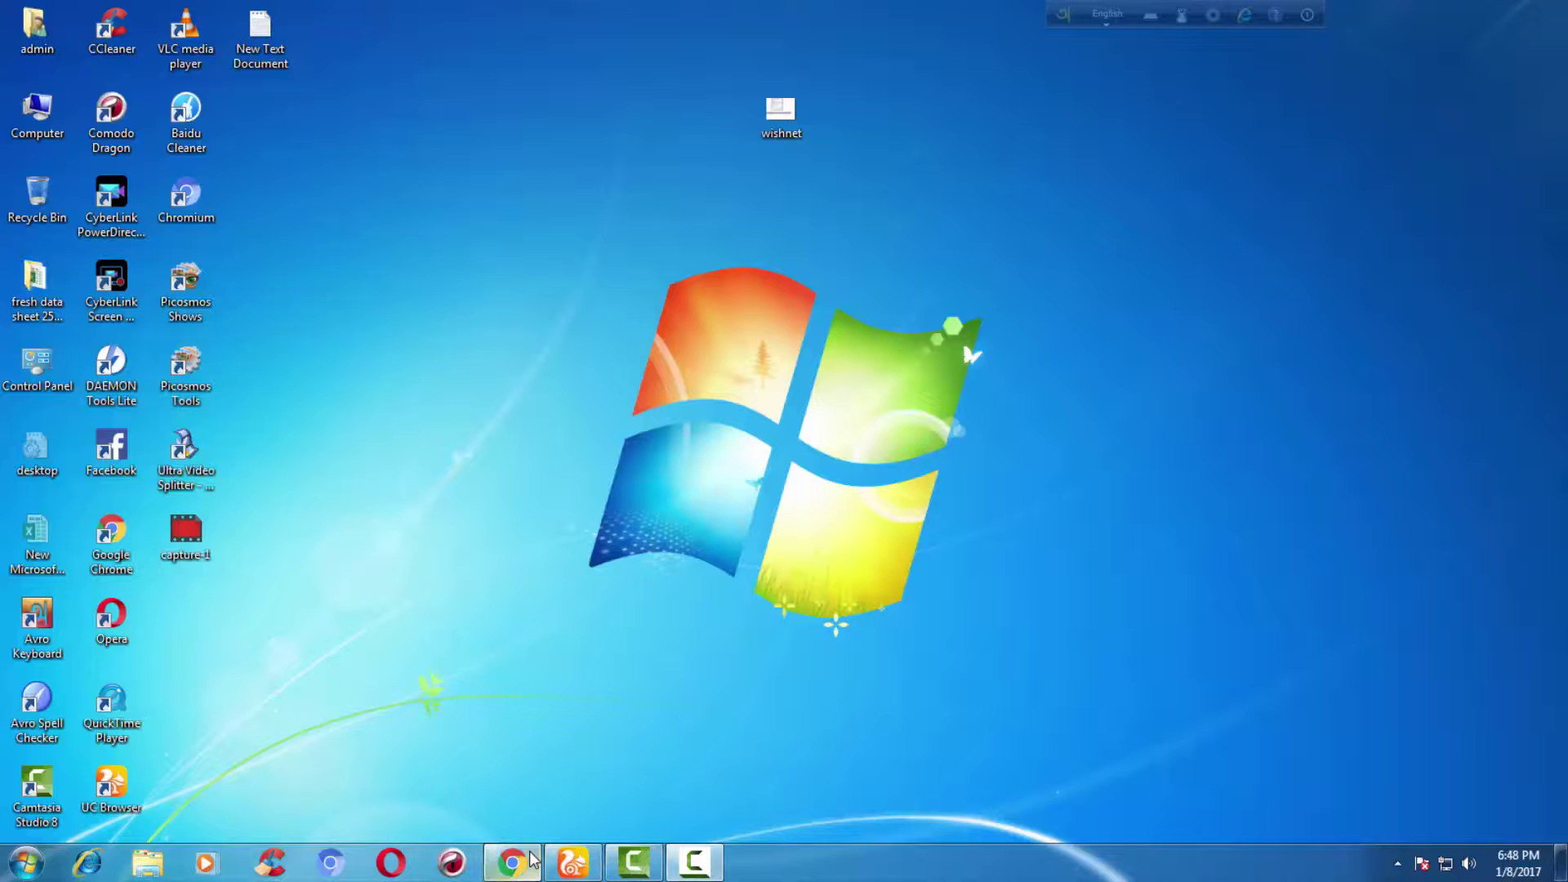
Load the ISP login page at 1.1.1.1 in Chrome.
{"action": "left_click", "coordinate": [512, 863]}
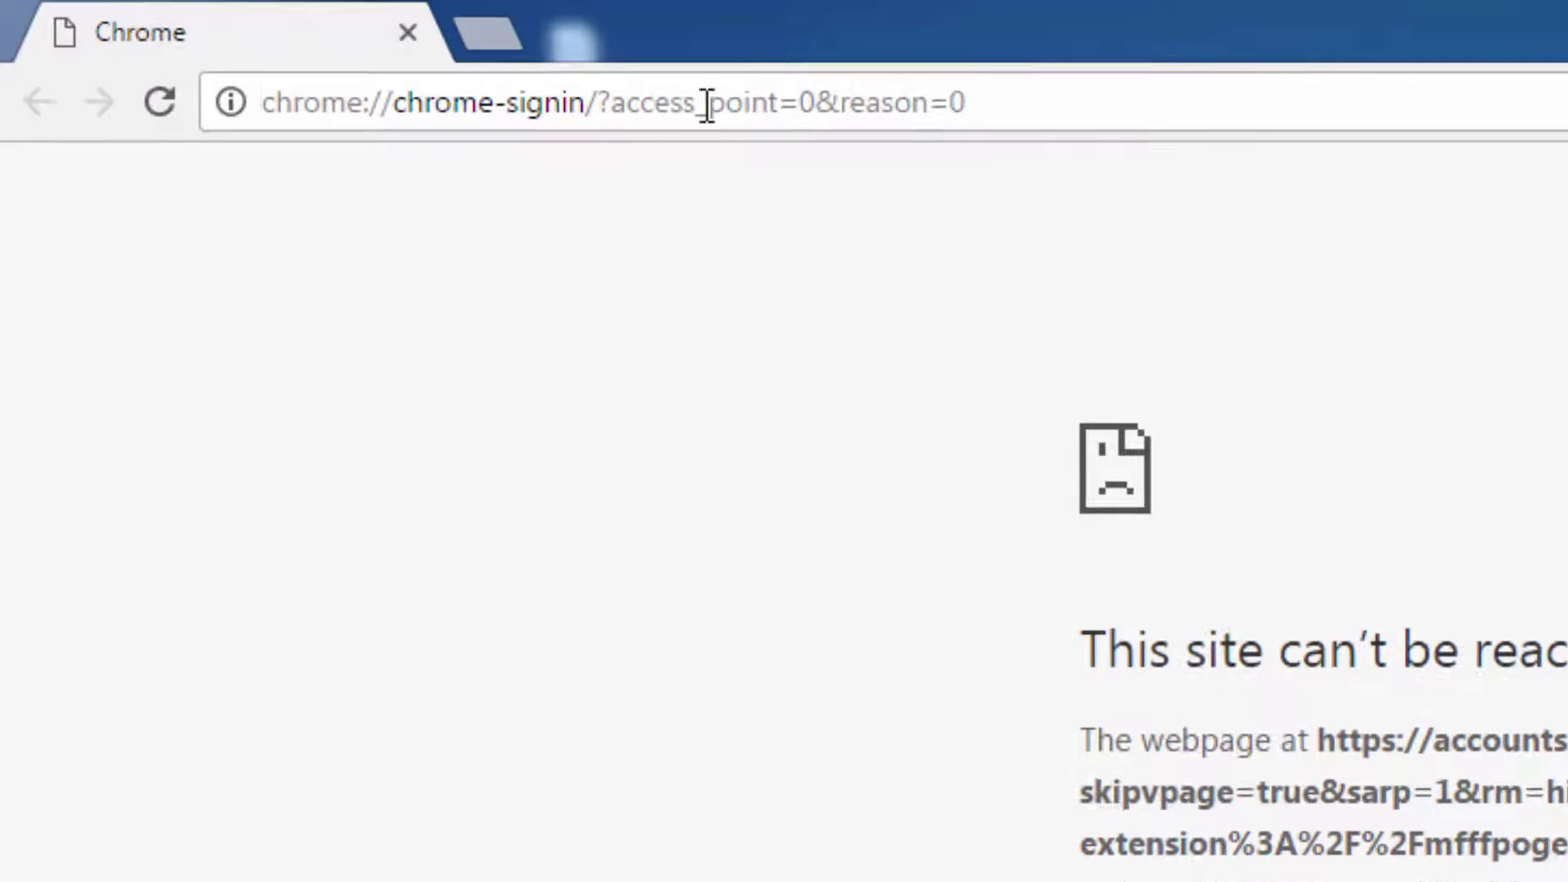
{"action": "left_click", "coordinate": [708, 105]}
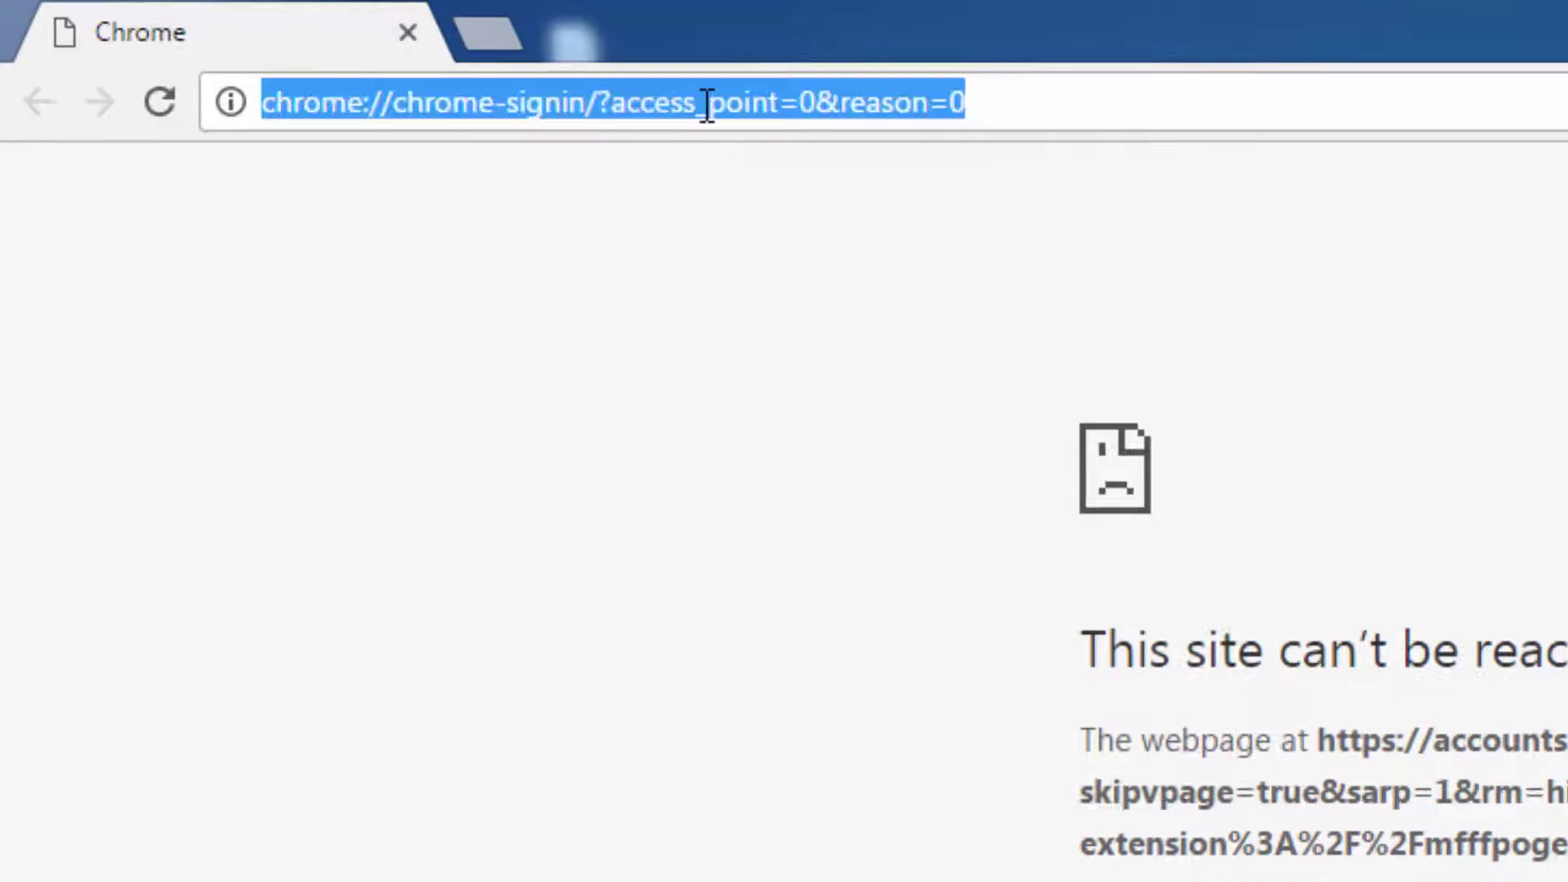
{"action": "type", "text": "1.1.1.1"}
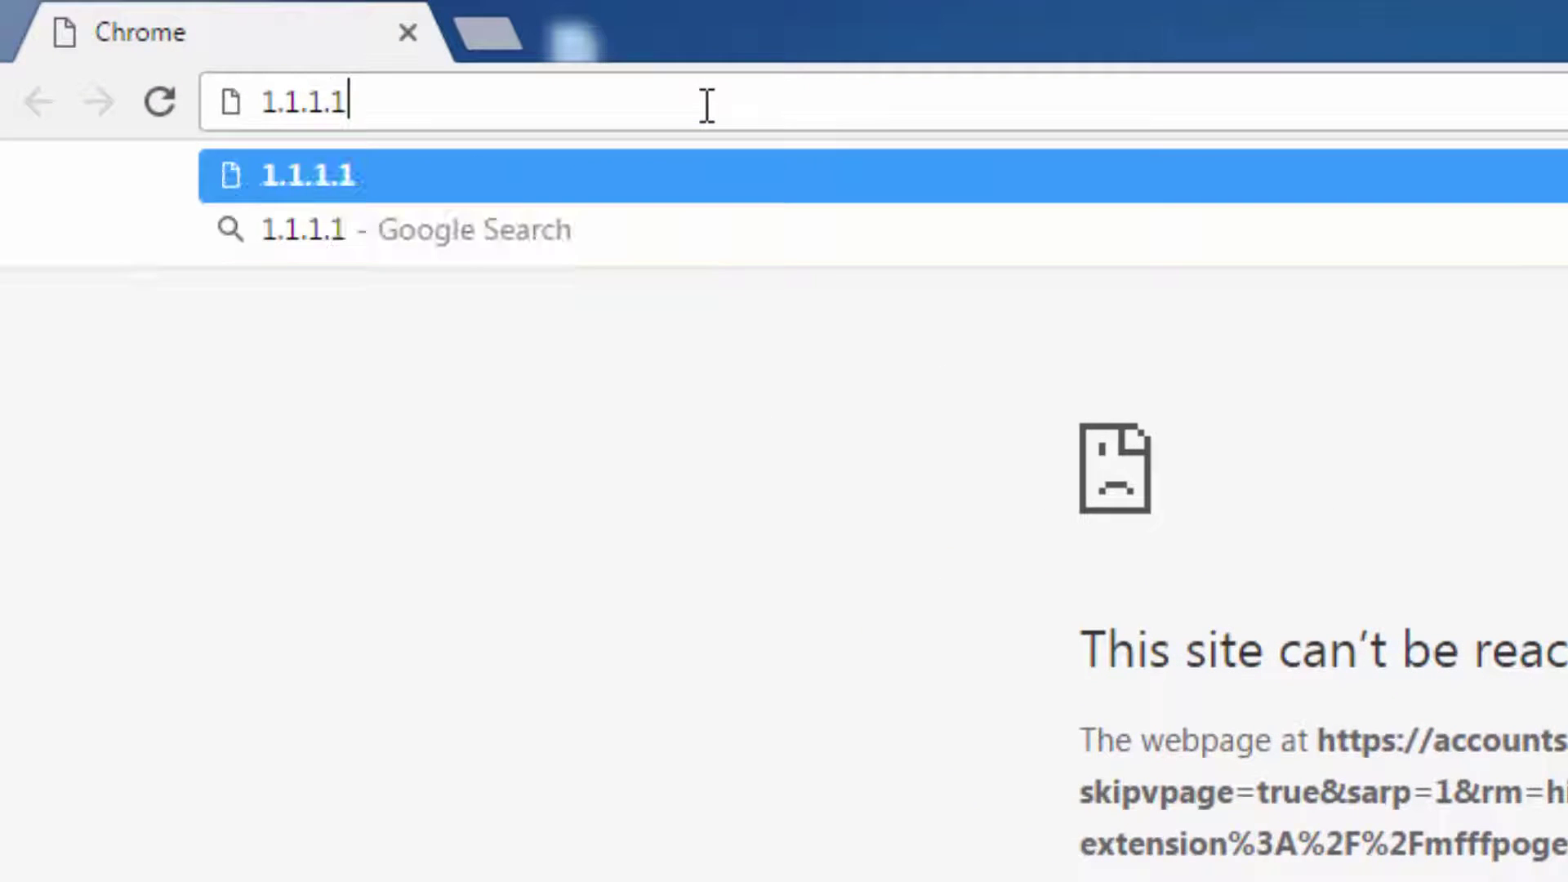
{"action": "key", "text": "Return"}
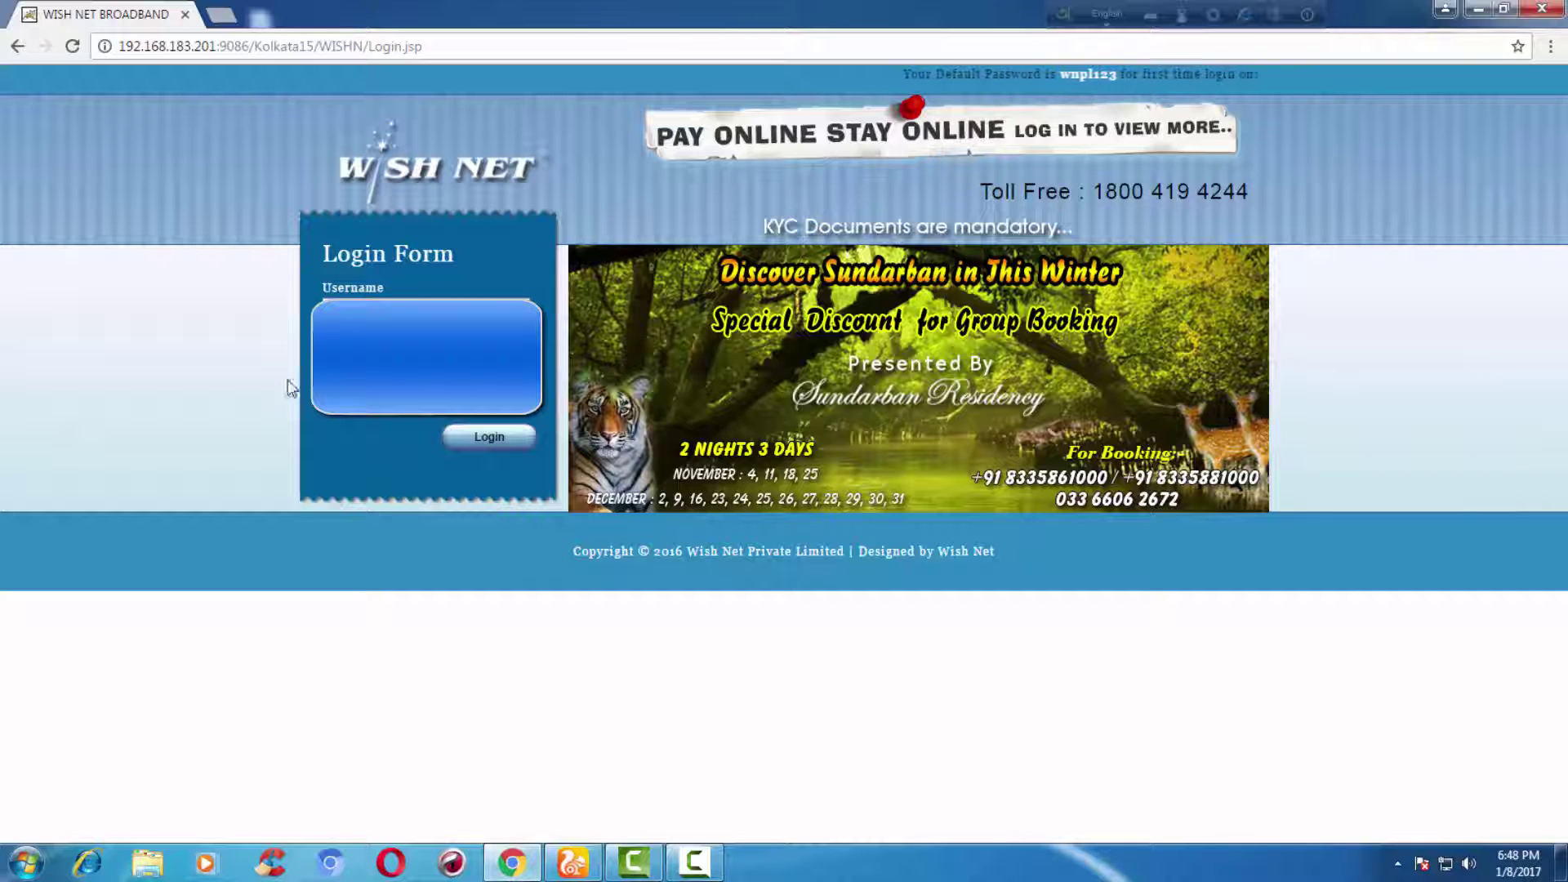
Log in to the Wish Net Broadband portal and connect to the internet.
{"action": "left_click", "coordinate": [489, 437]}
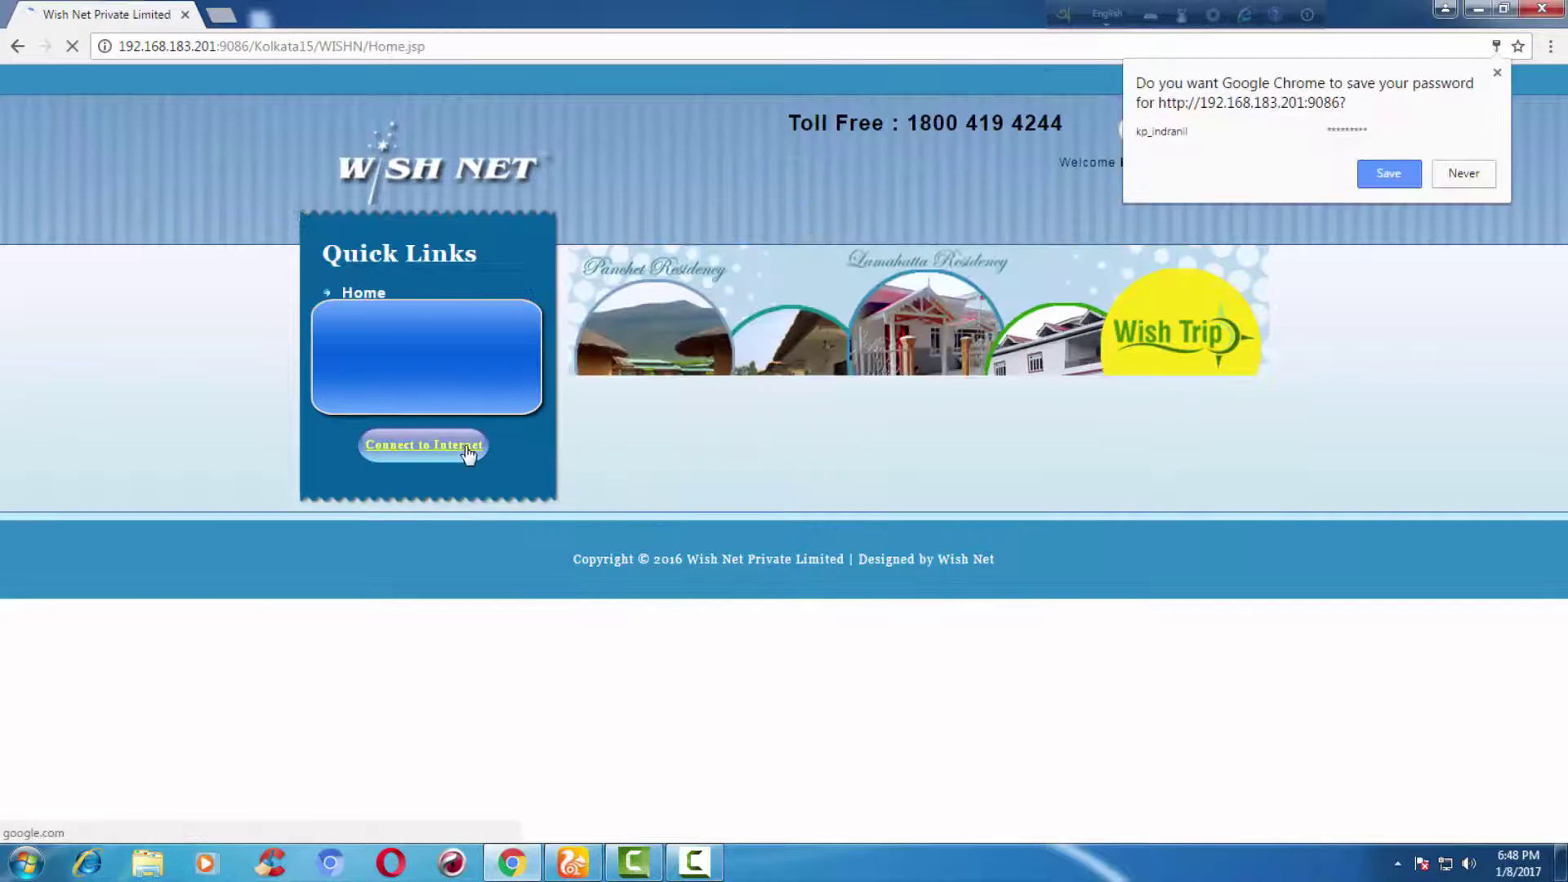
{"action": "left_click", "coordinate": [468, 452]}
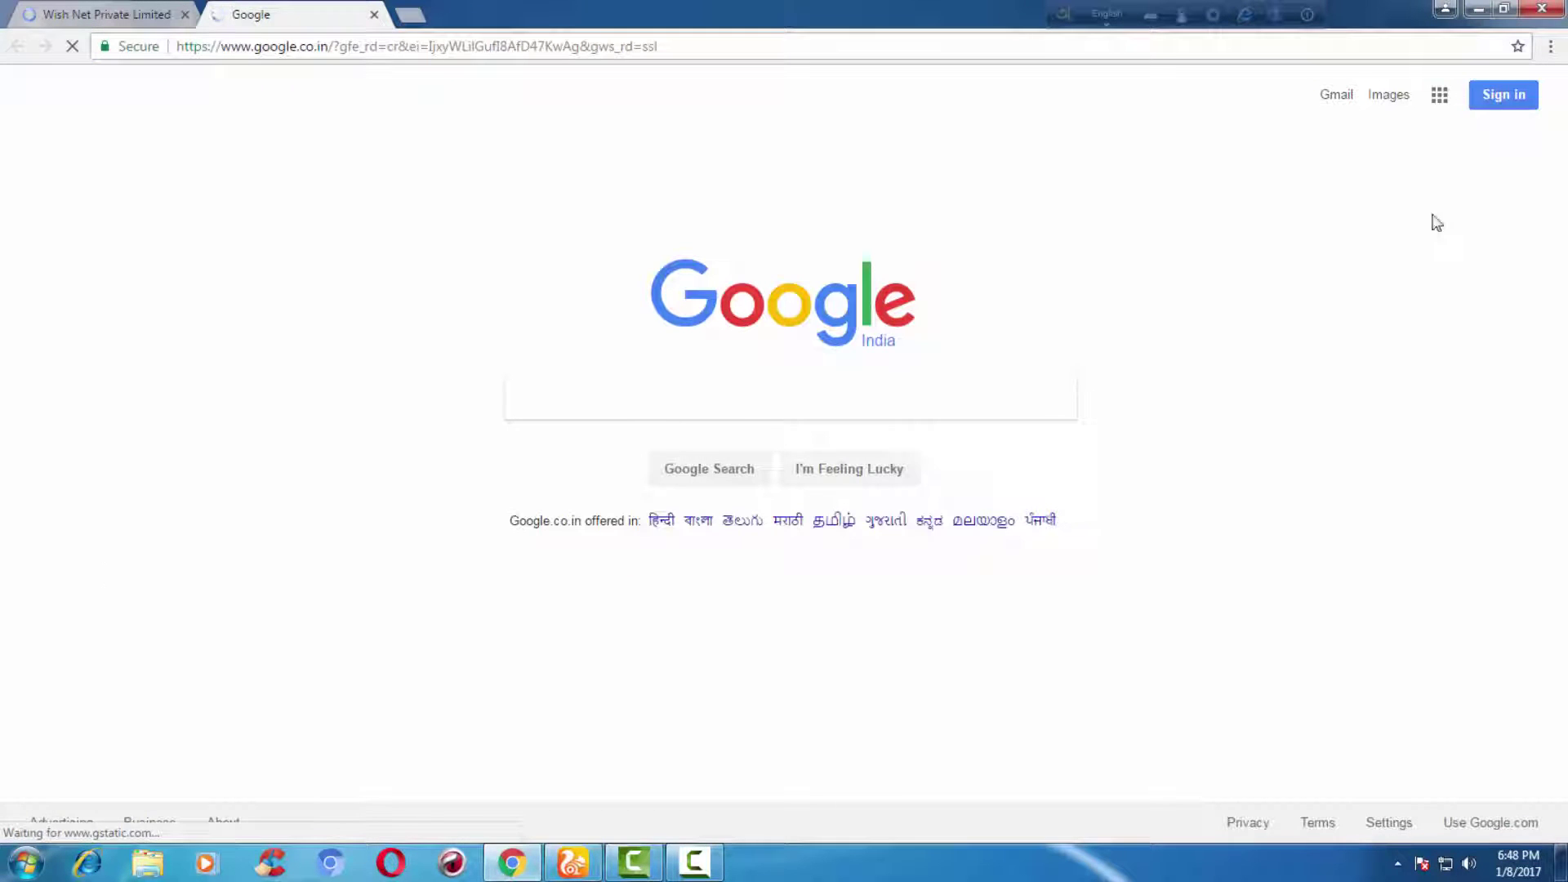
{"action": "left_click", "coordinate": [572, 866]}
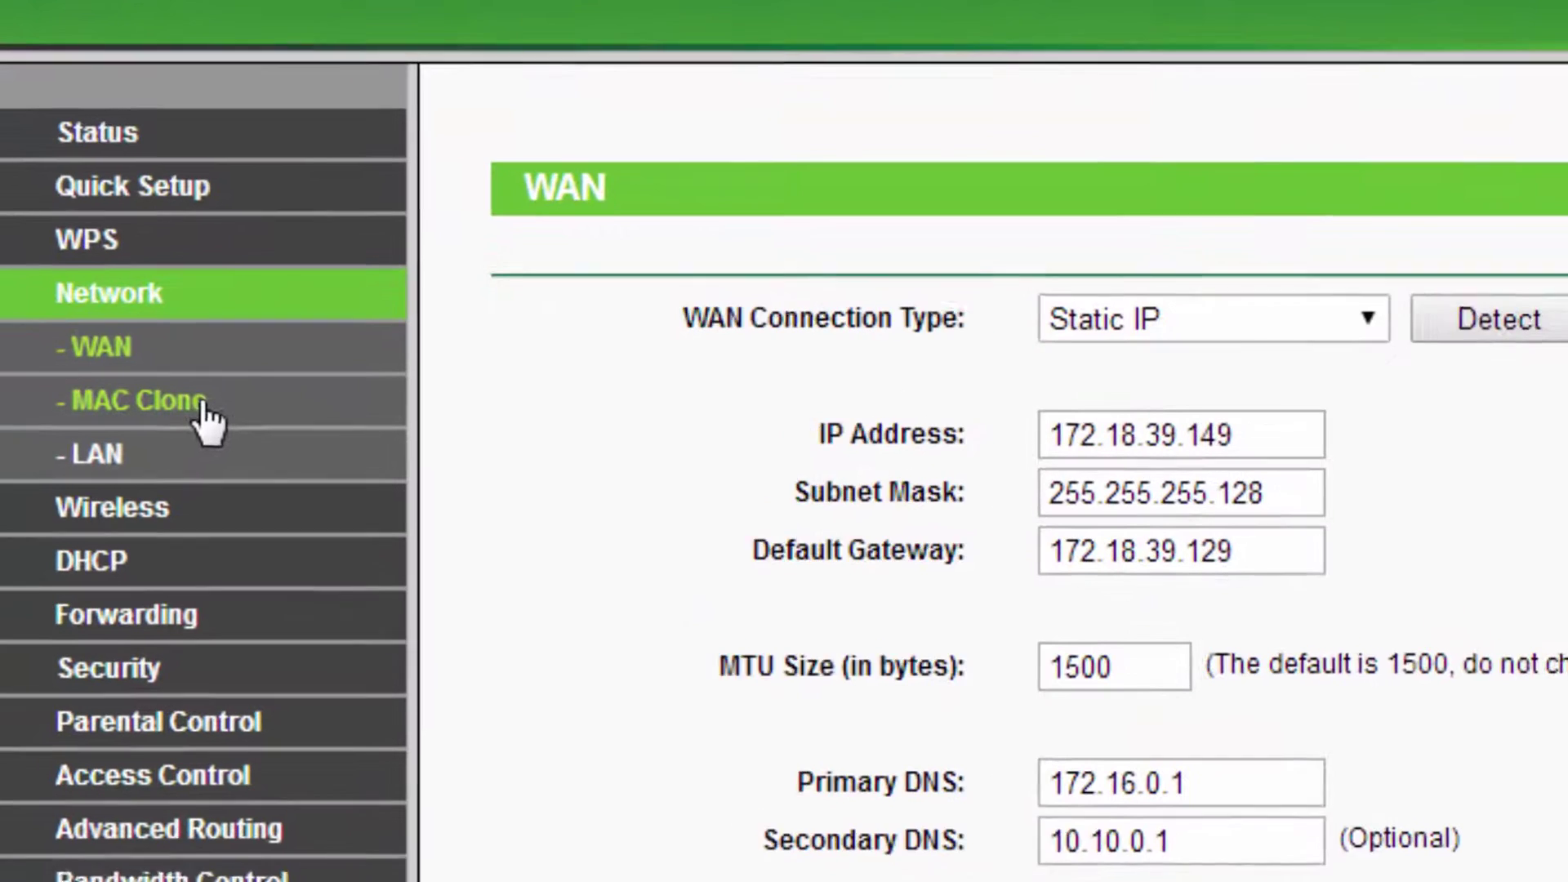
Open the router's MAC Clone page and the Windows Network and Sharing Center.
{"action": "left_click", "coordinate": [202, 406]}
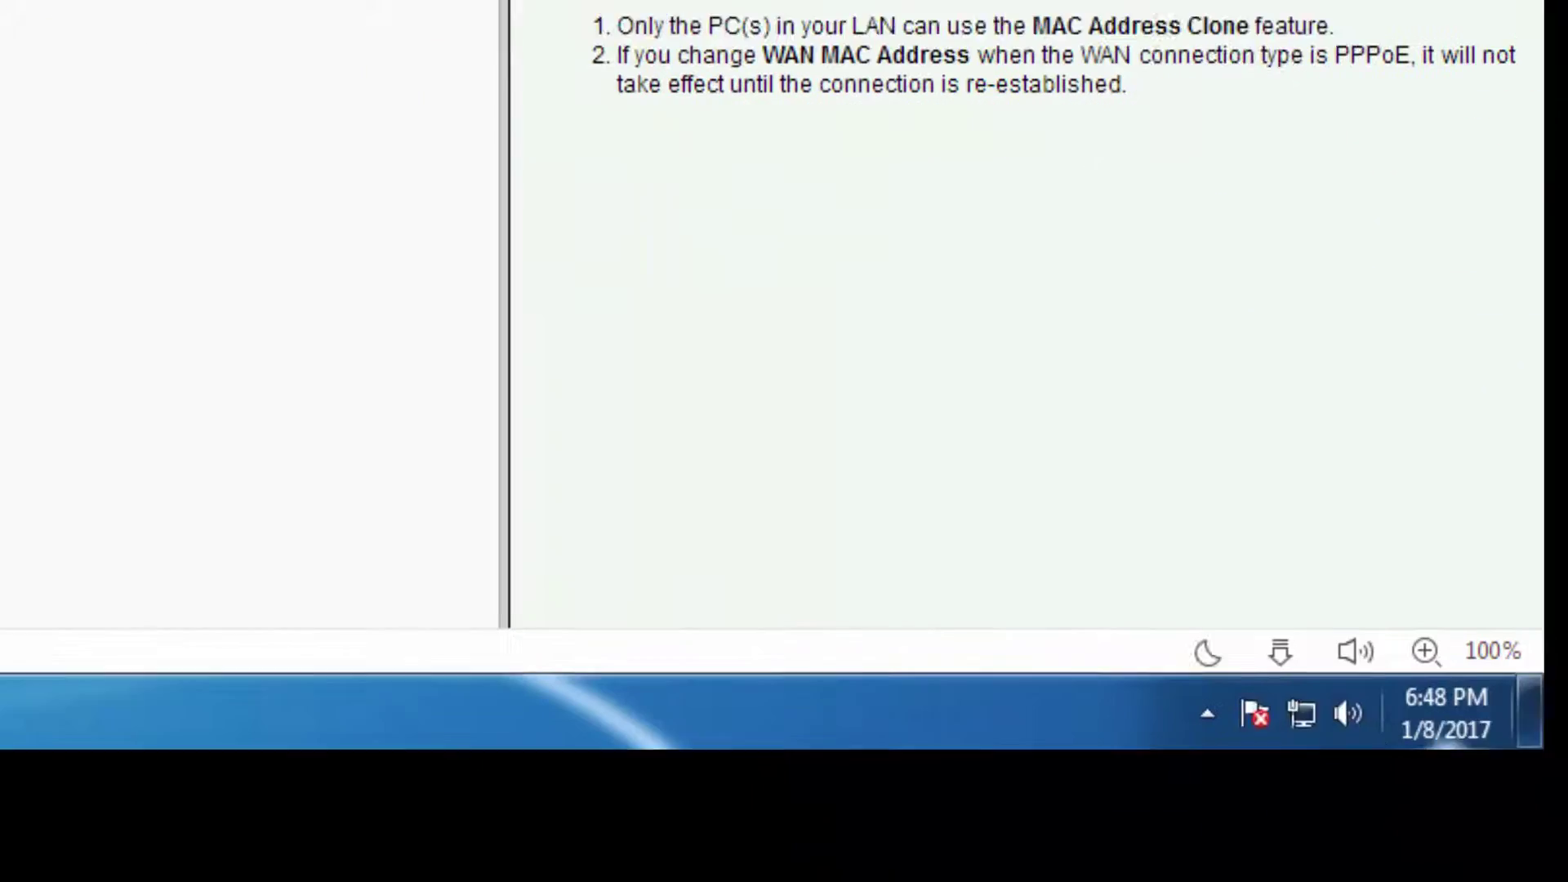
{"action": "right_click", "coordinate": [1296, 691]}
{"action": "right_click", "coordinate": [1249, 693]}
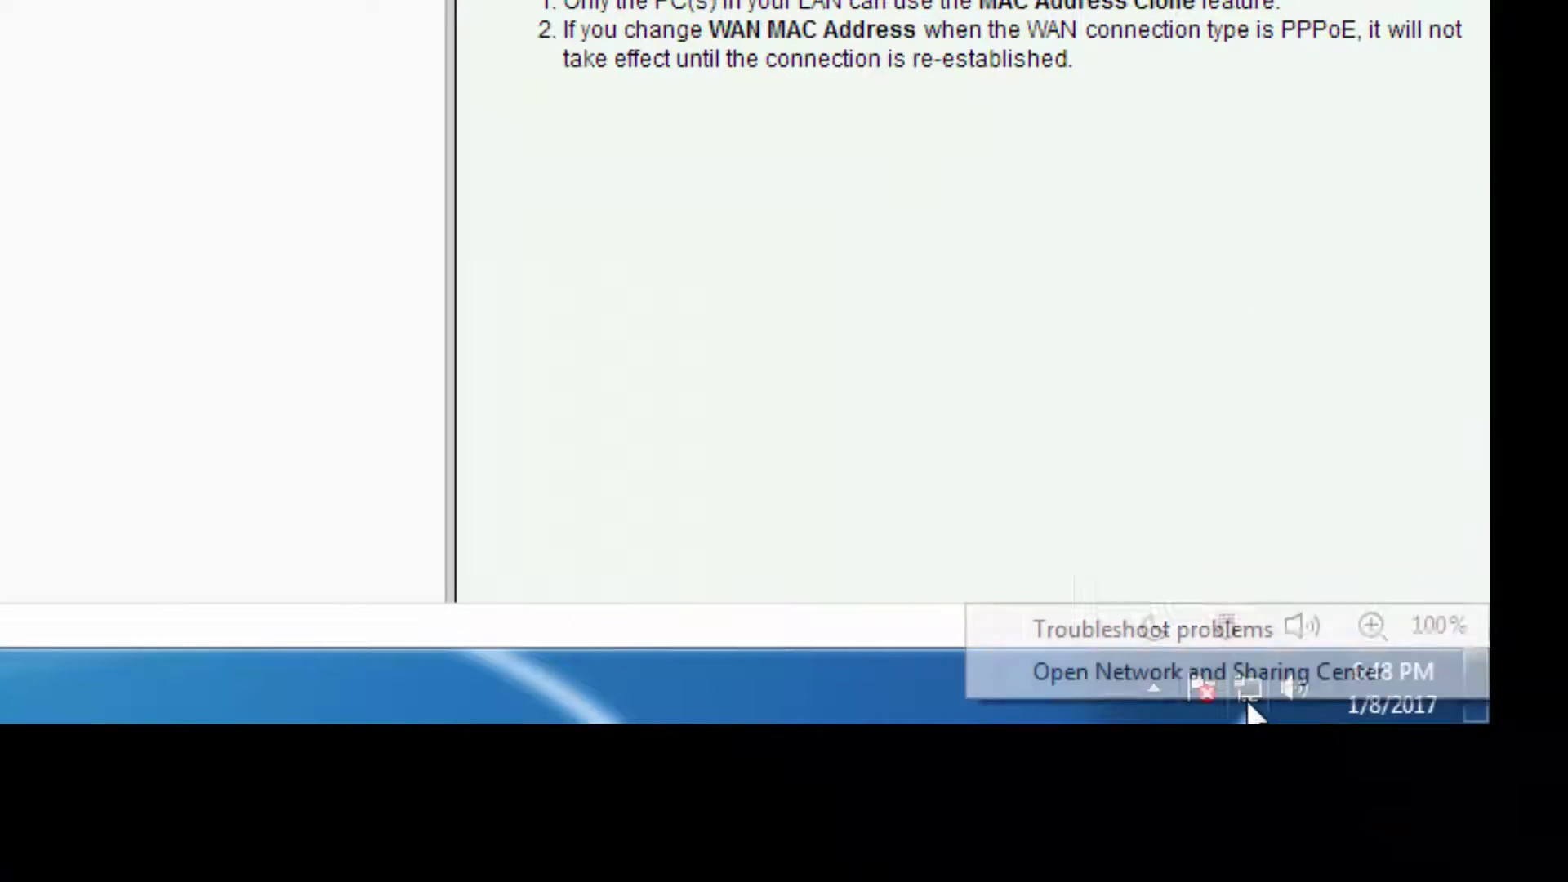
{"action": "left_click", "coordinate": [1223, 671]}
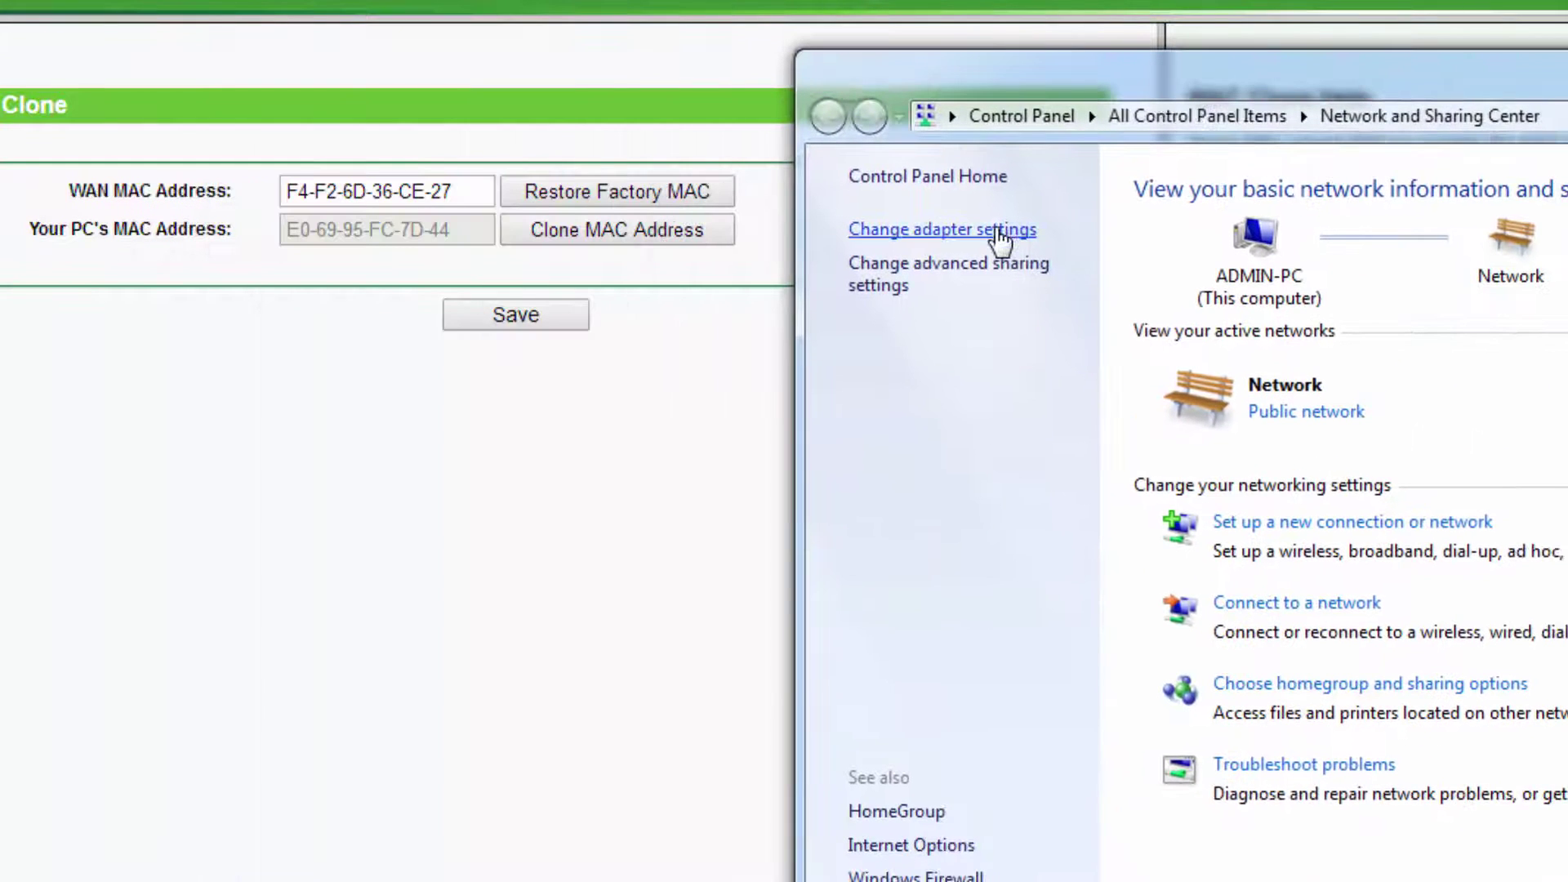
{"action": "left_click", "coordinate": [1001, 238]}
{"action": "double_click", "coordinate": [1010, 263]}
{"action": "left_click_drag", "start_coordinate": [745, 91], "coordinate": [1404, 184]}
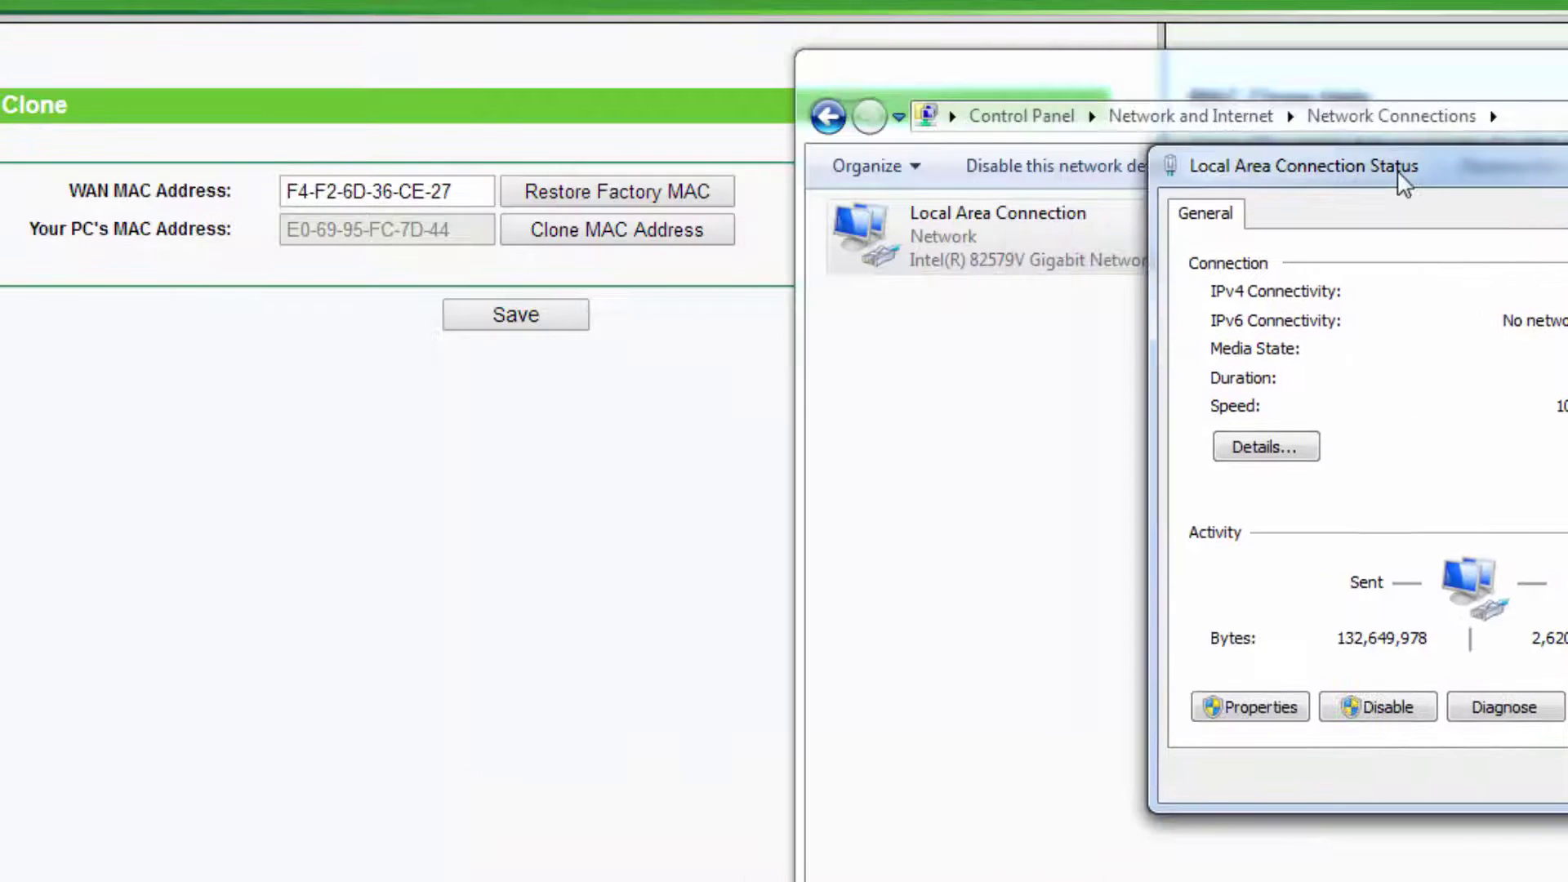
{"action": "left_click", "coordinate": [1268, 443]}
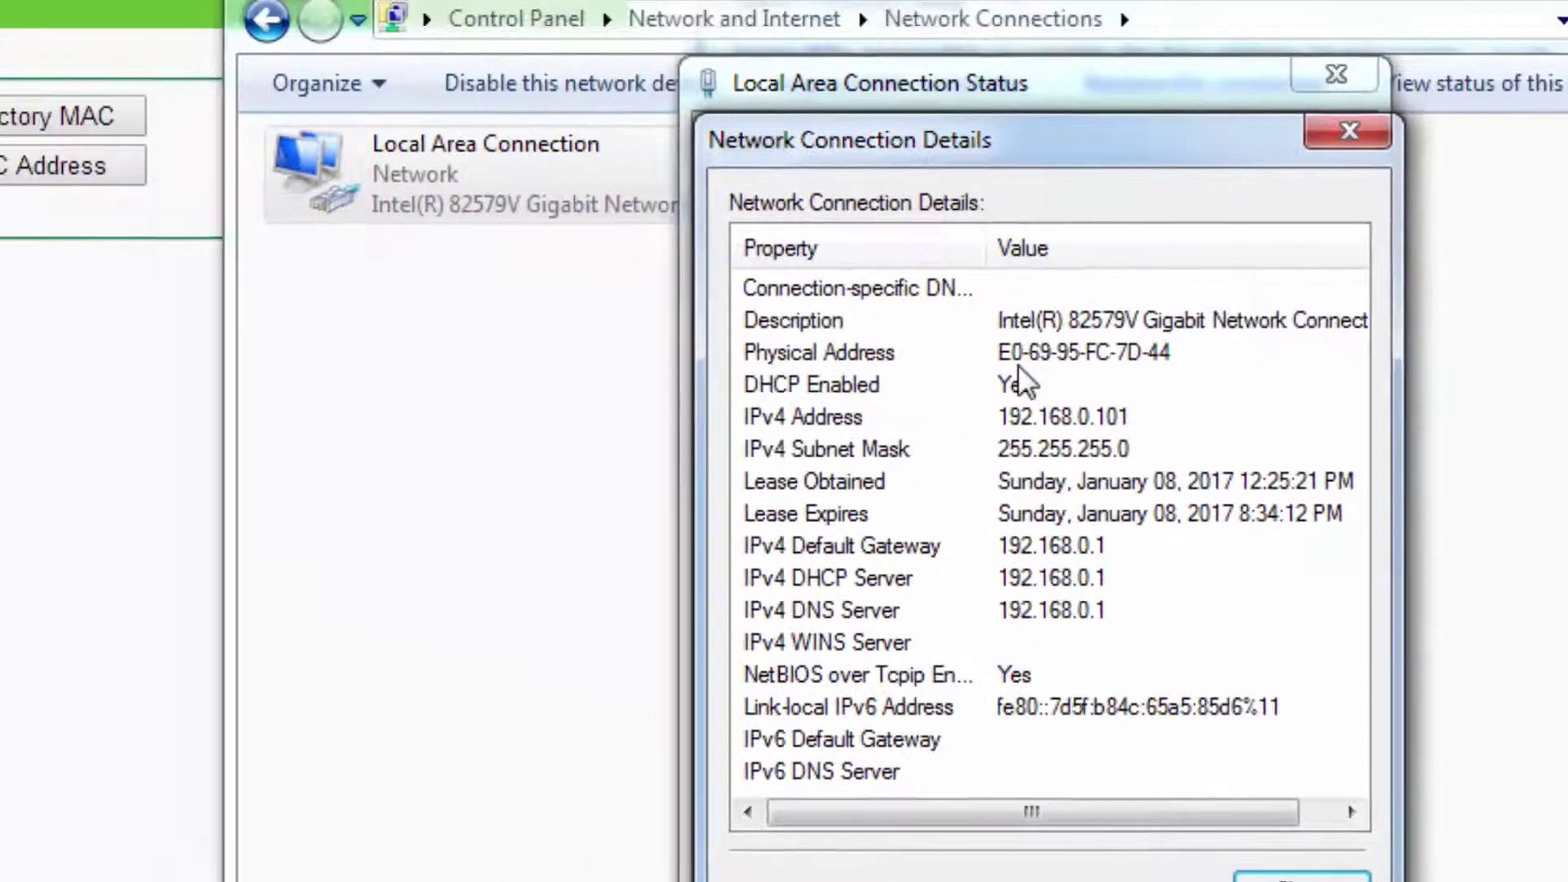
{"action": "left_click", "coordinate": [1398, 381]}
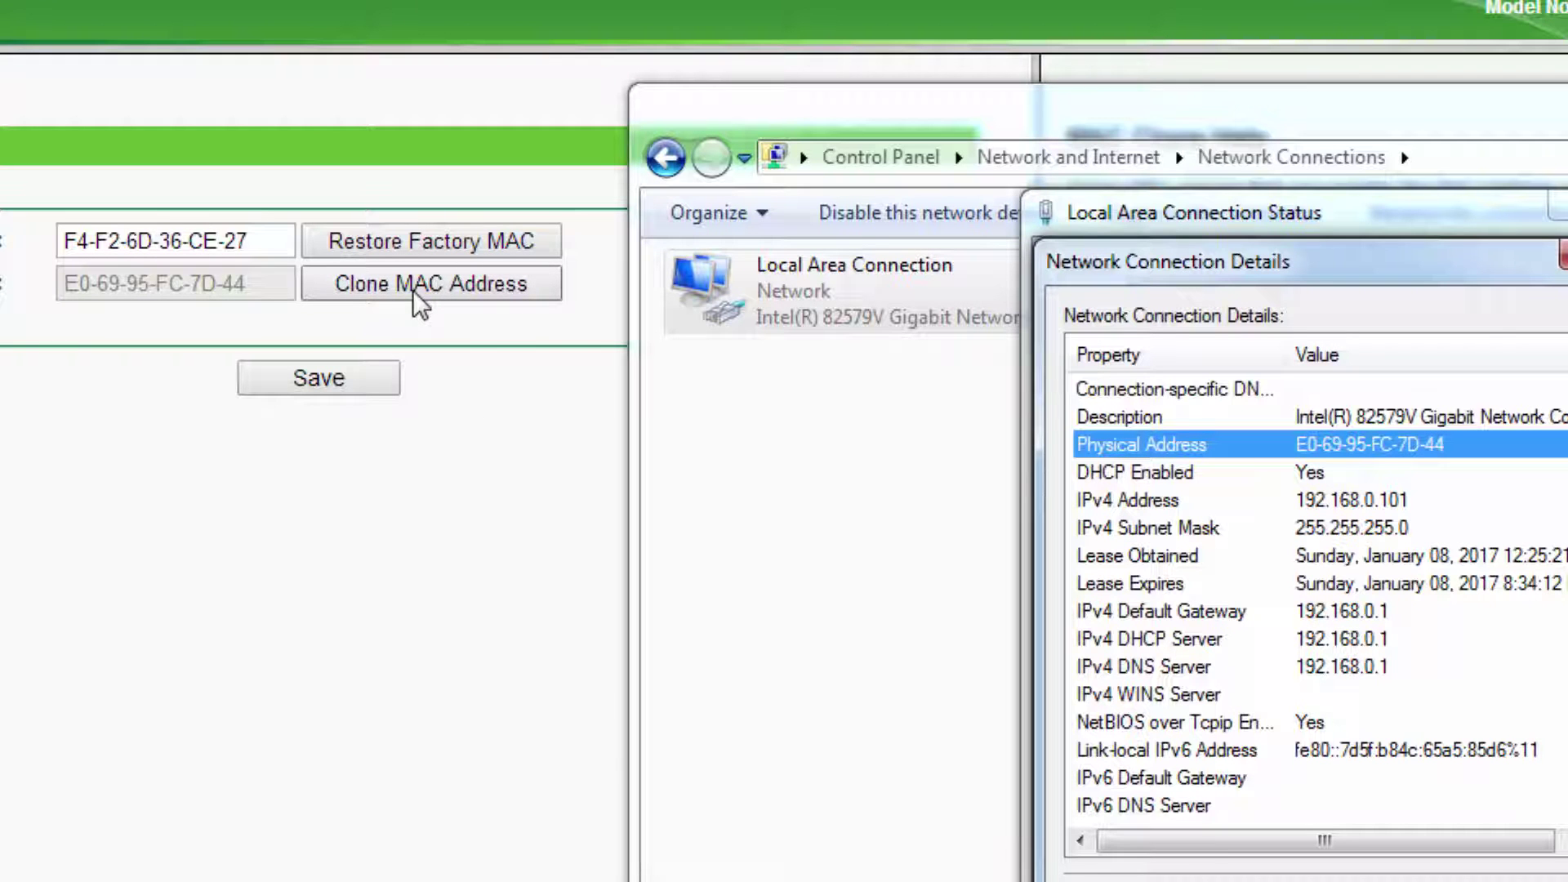
{"action": "left_click", "coordinate": [413, 292]}
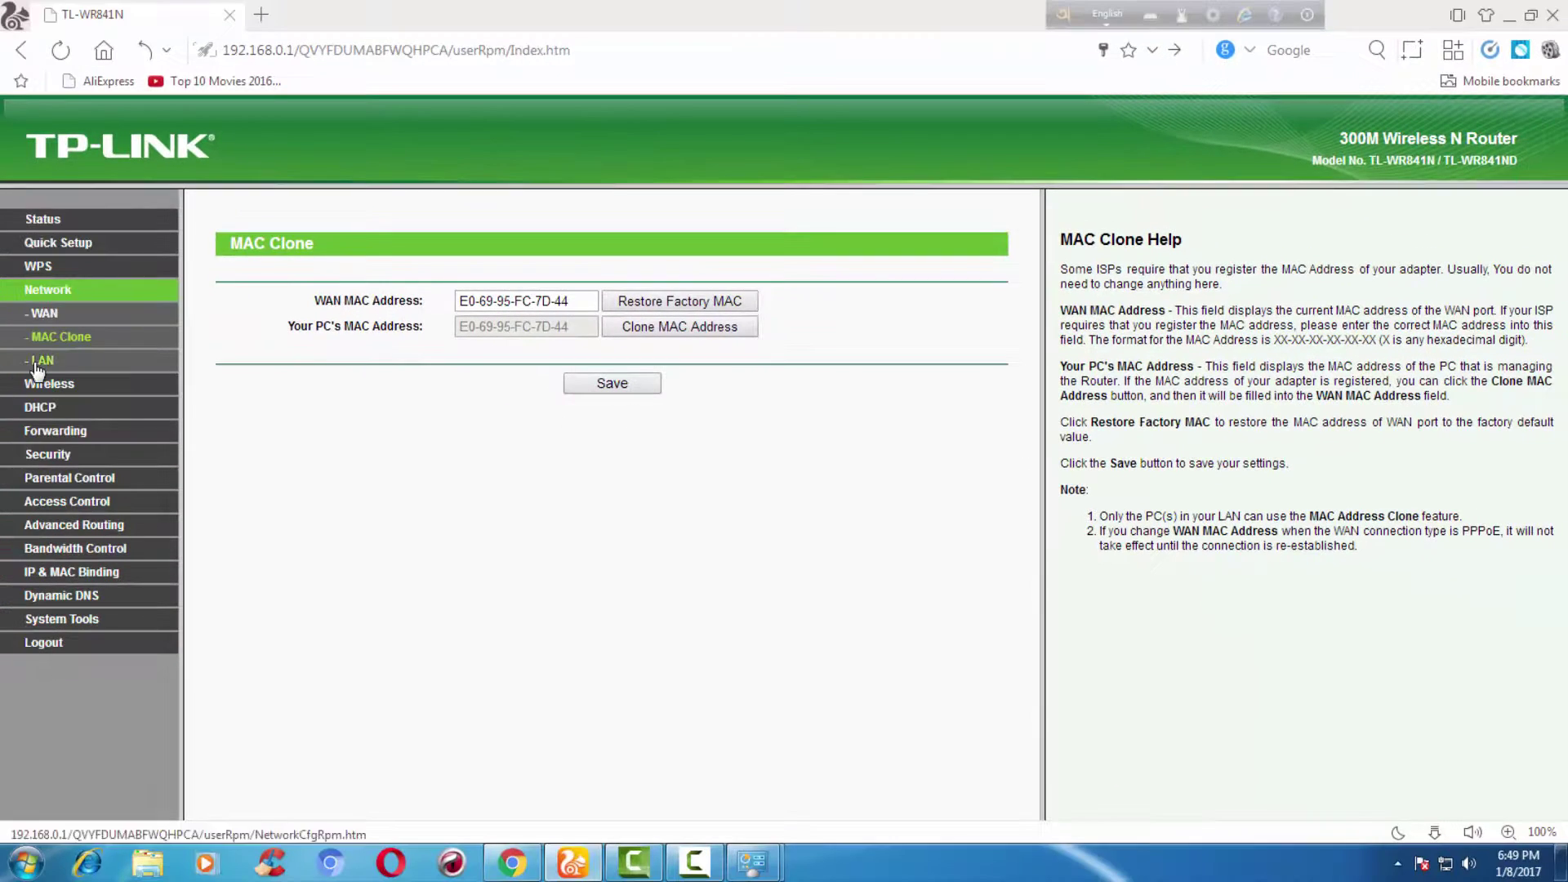
{"action": "left_click", "coordinate": [41, 360]}
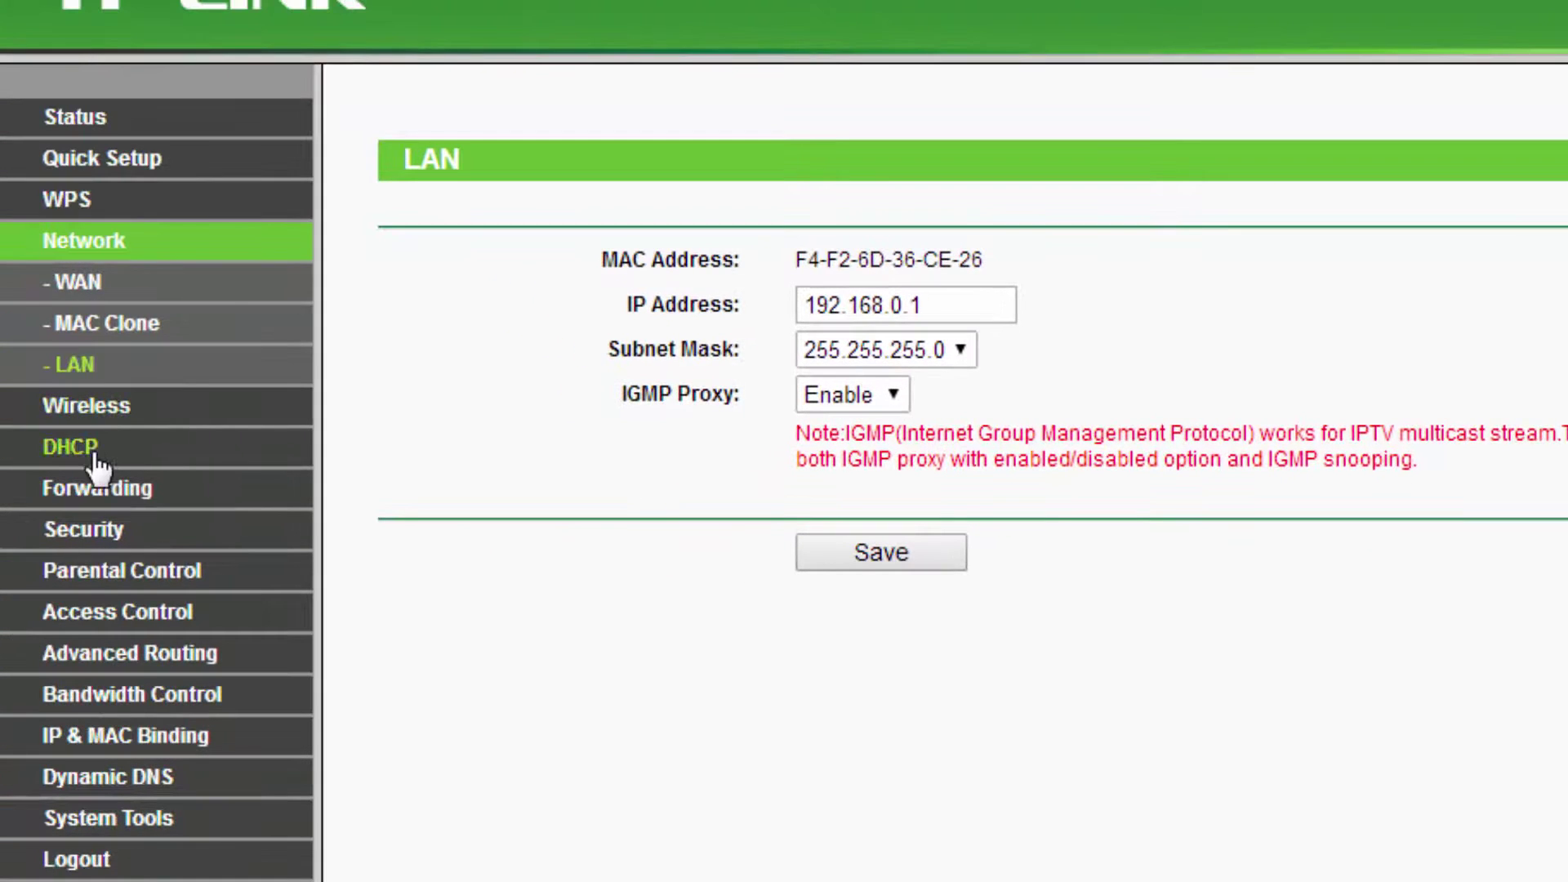
Show DHCP Settings (pool 192.168.0.100–192.168.0.199) and the PC's network adapters list.
{"action": "left_click", "coordinate": [92, 455]}
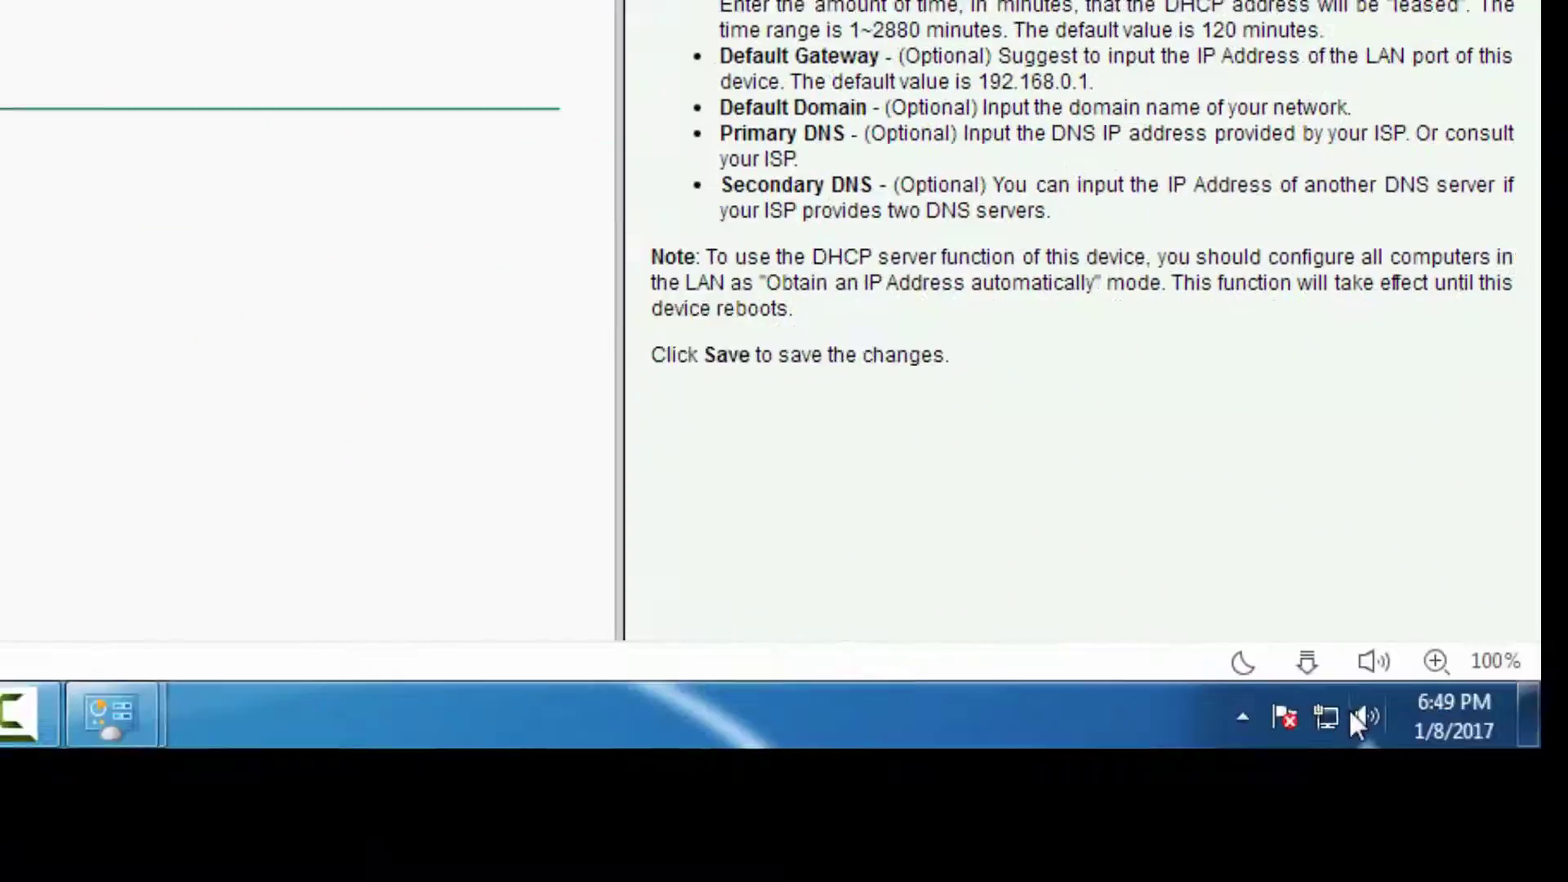
{"action": "left_click", "coordinate": [1369, 731]}
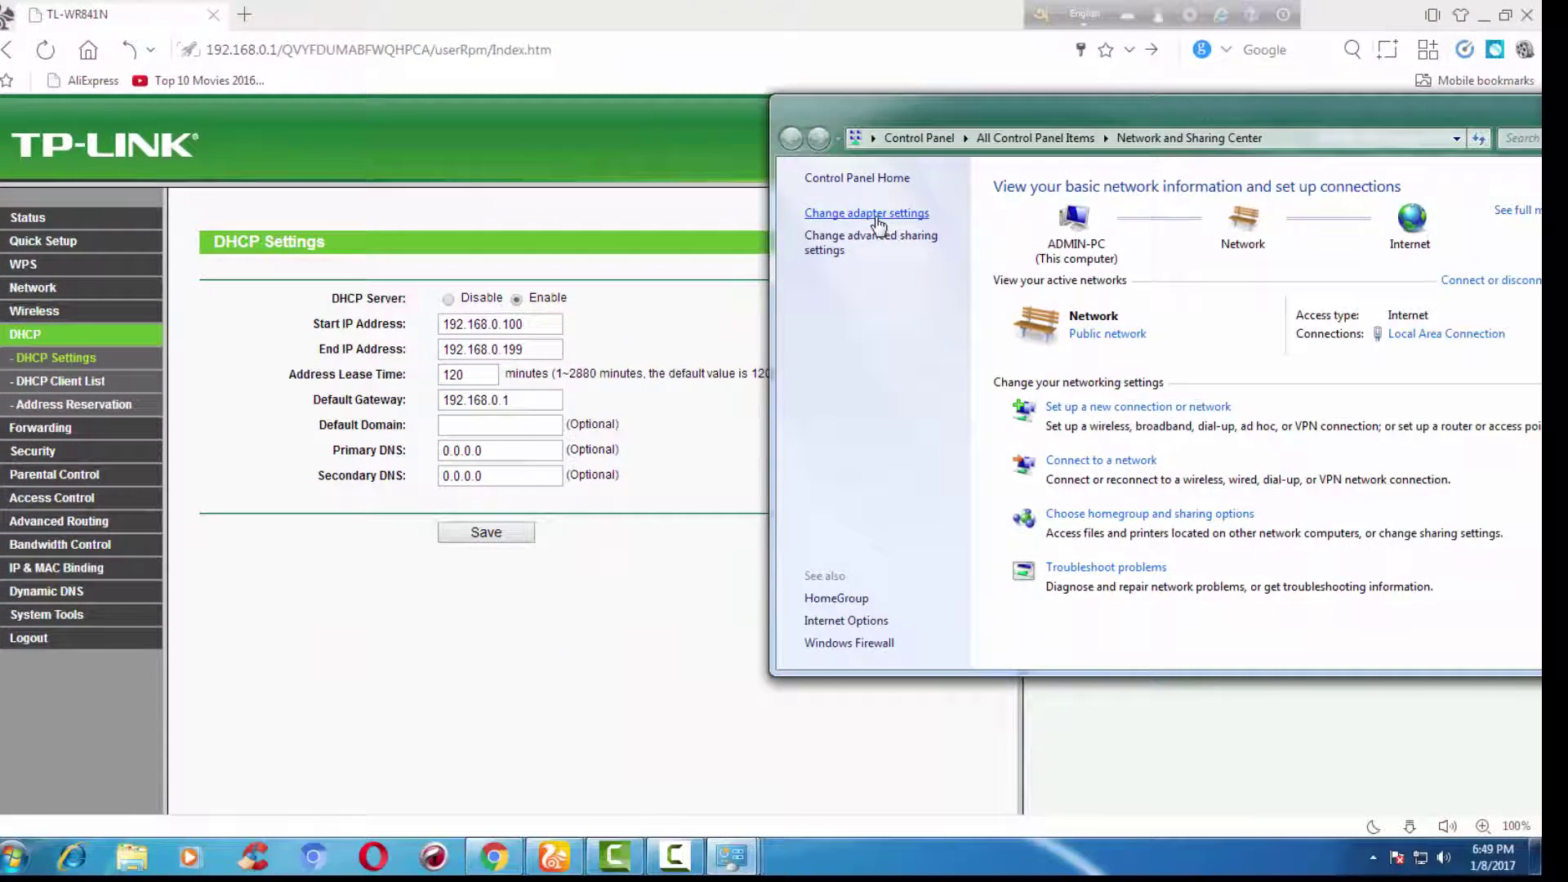
{"action": "left_click", "coordinate": [1078, 304]}
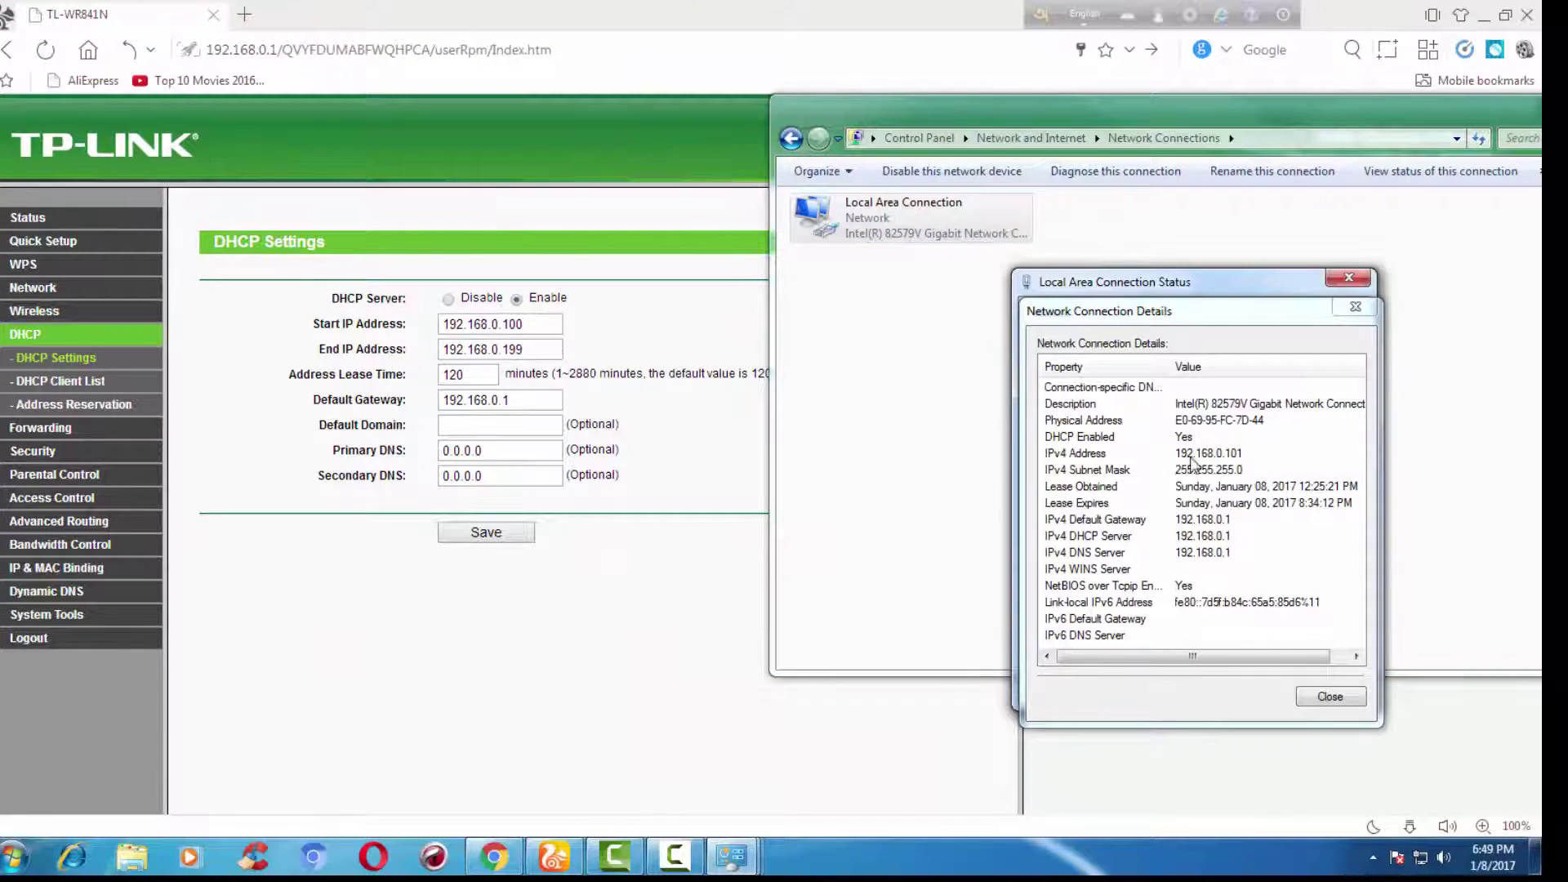
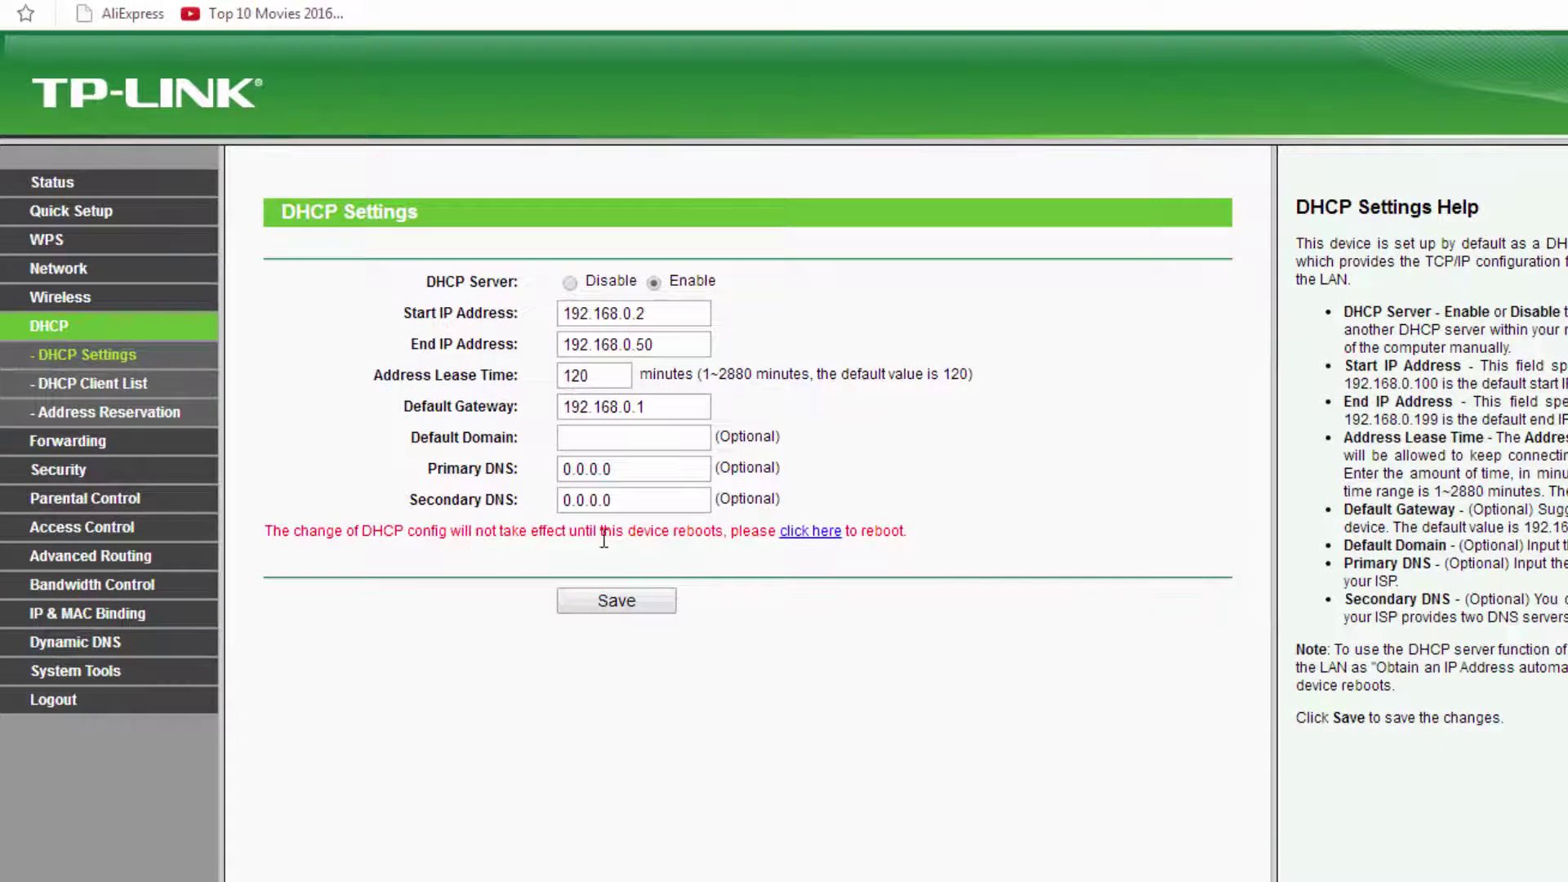
Reboot the router from the System Tools reboot page and confirm.
{"action": "key", "text": "F10"}
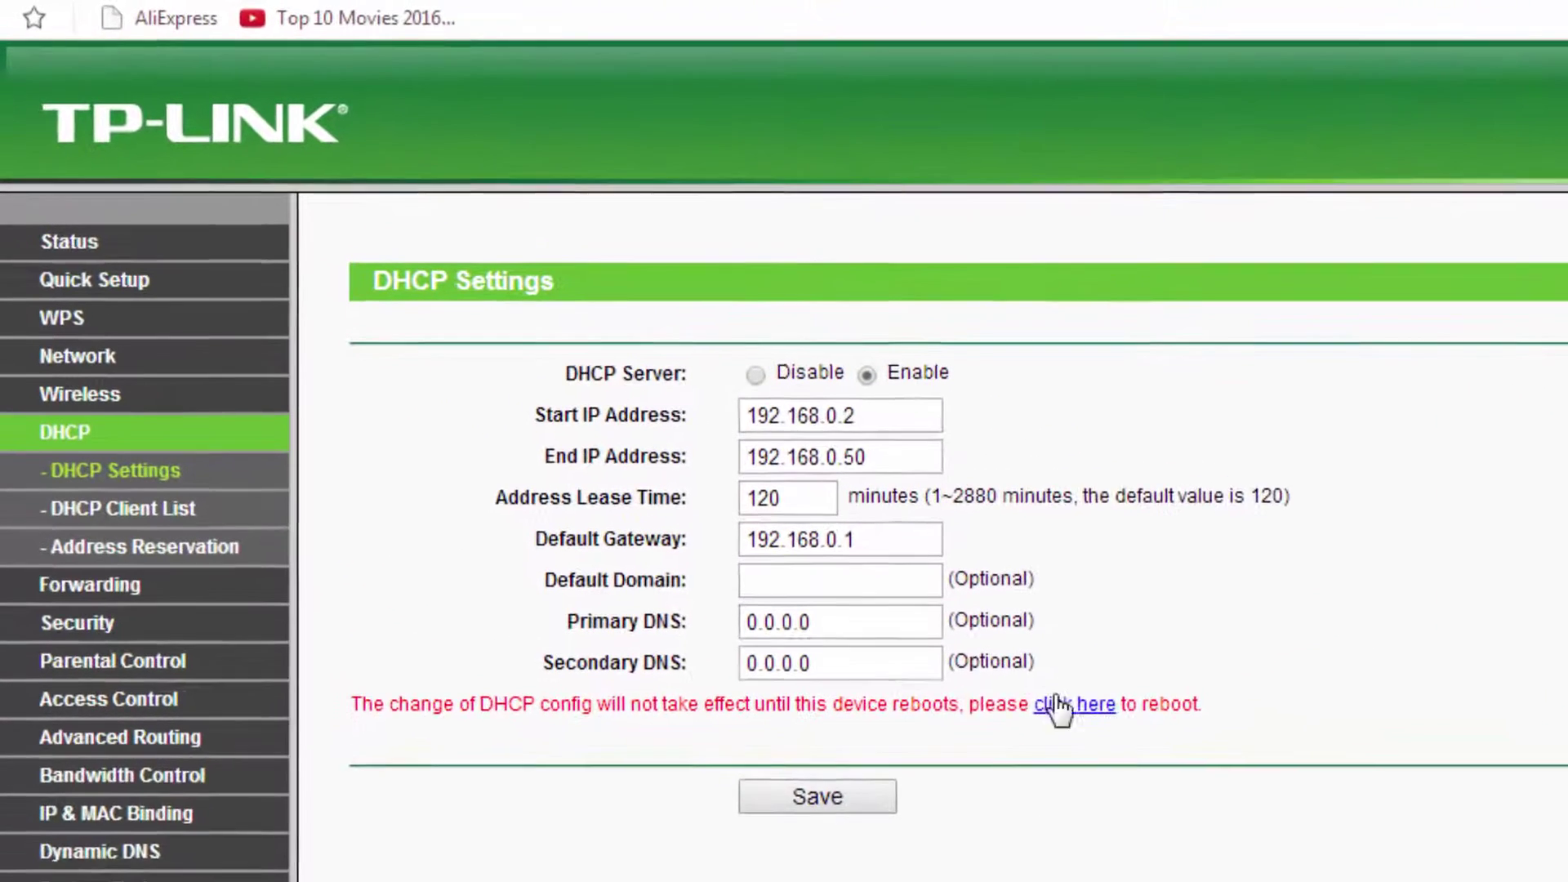
{"action": "left_click", "coordinate": [1089, 718]}
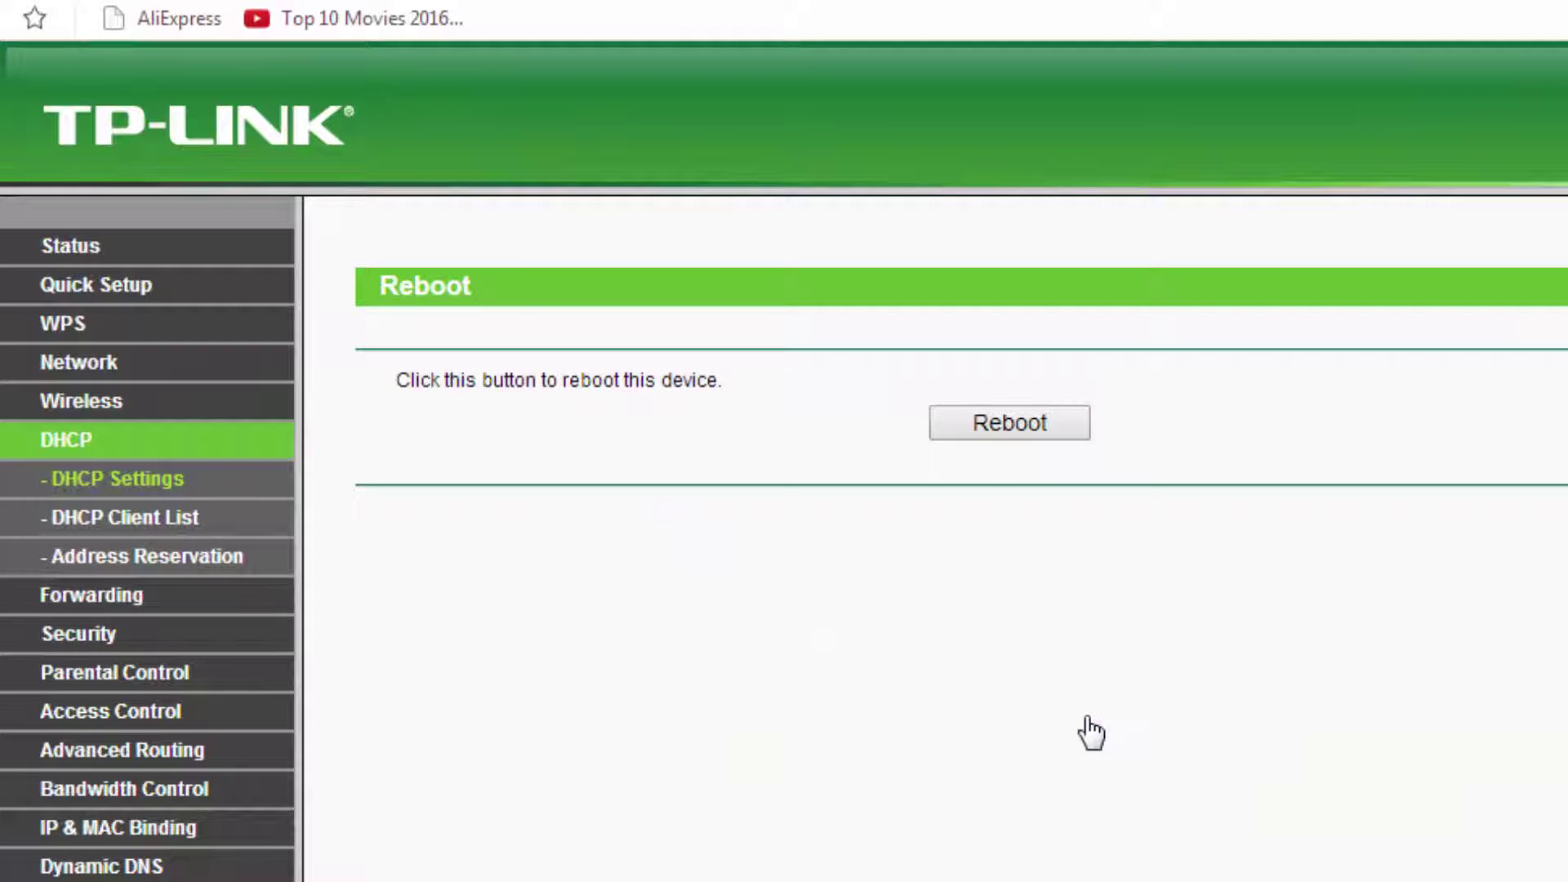
{"action": "left_click", "coordinate": [1012, 426]}
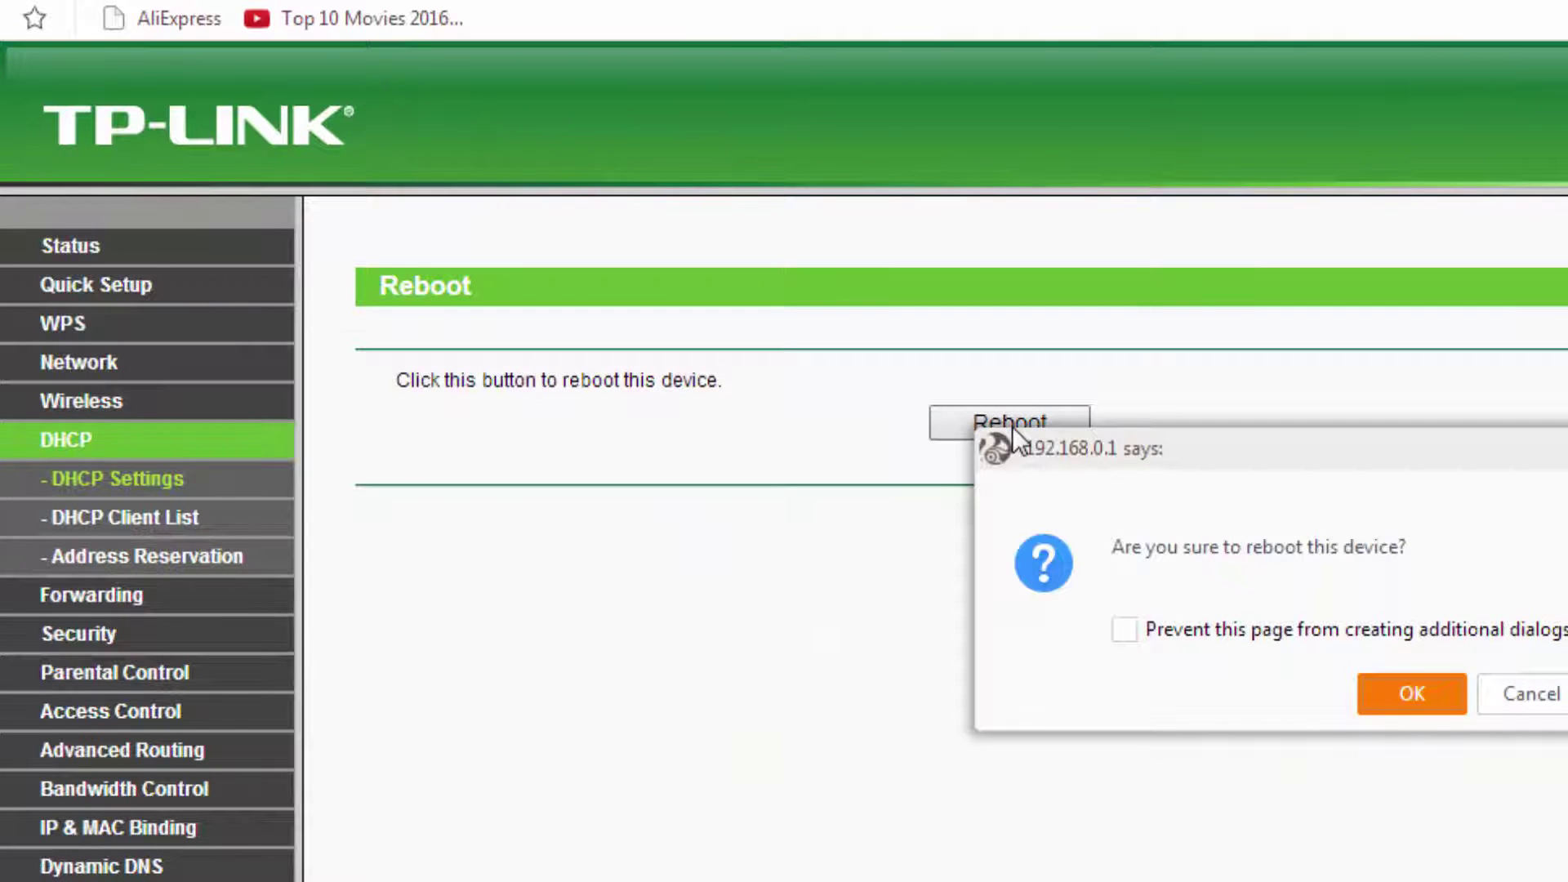
{"action": "left_click", "coordinate": [1426, 693]}
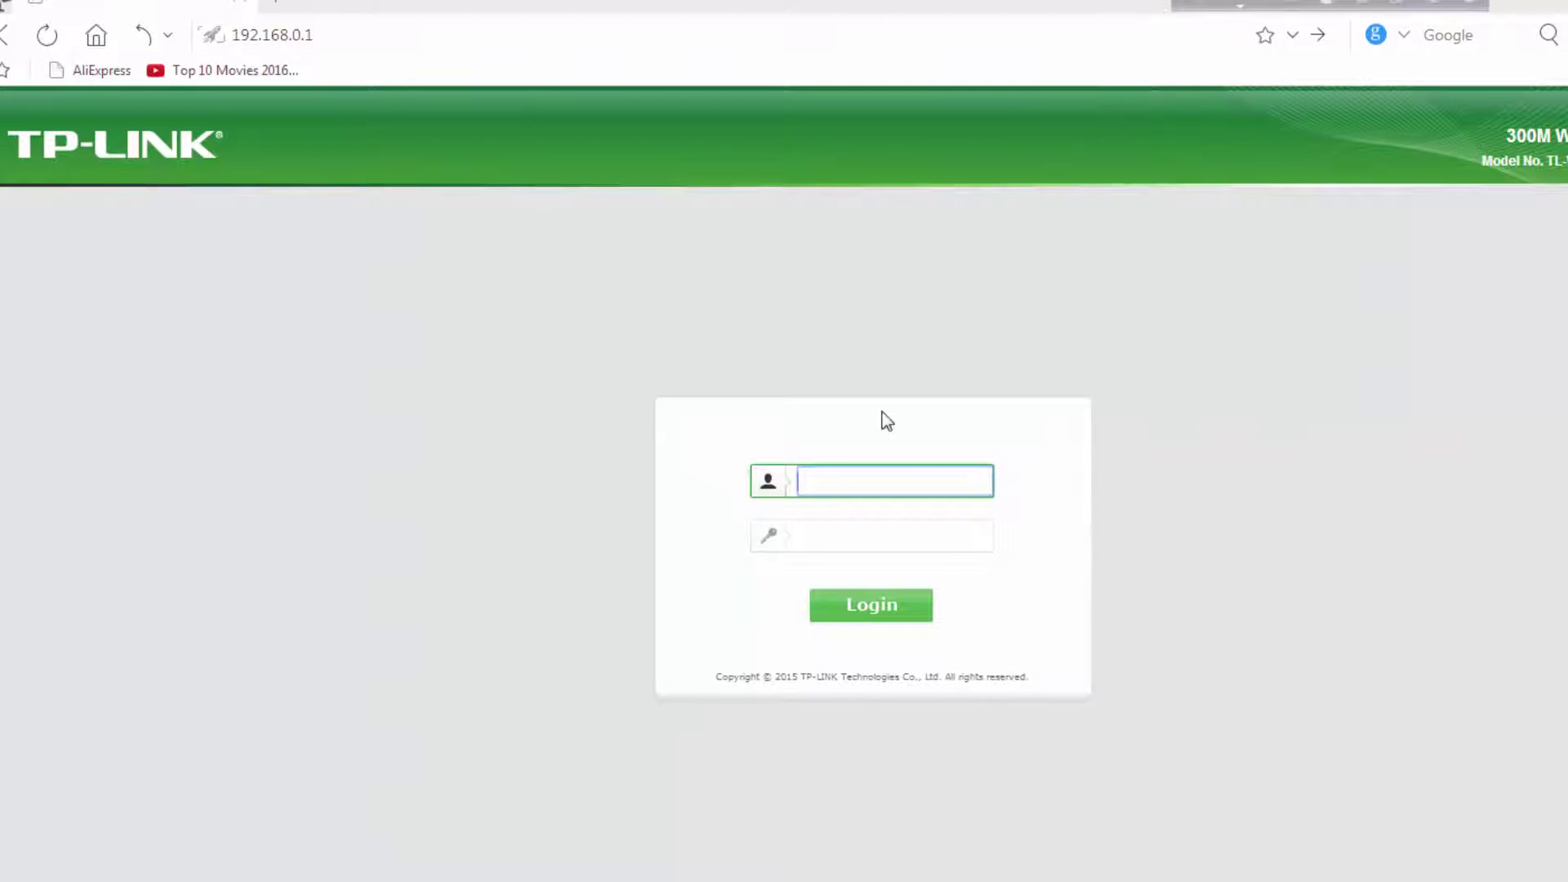
Log back in with the admin credentials and return to the DHCP settings page.
{"action": "key", "text": "Tab"}
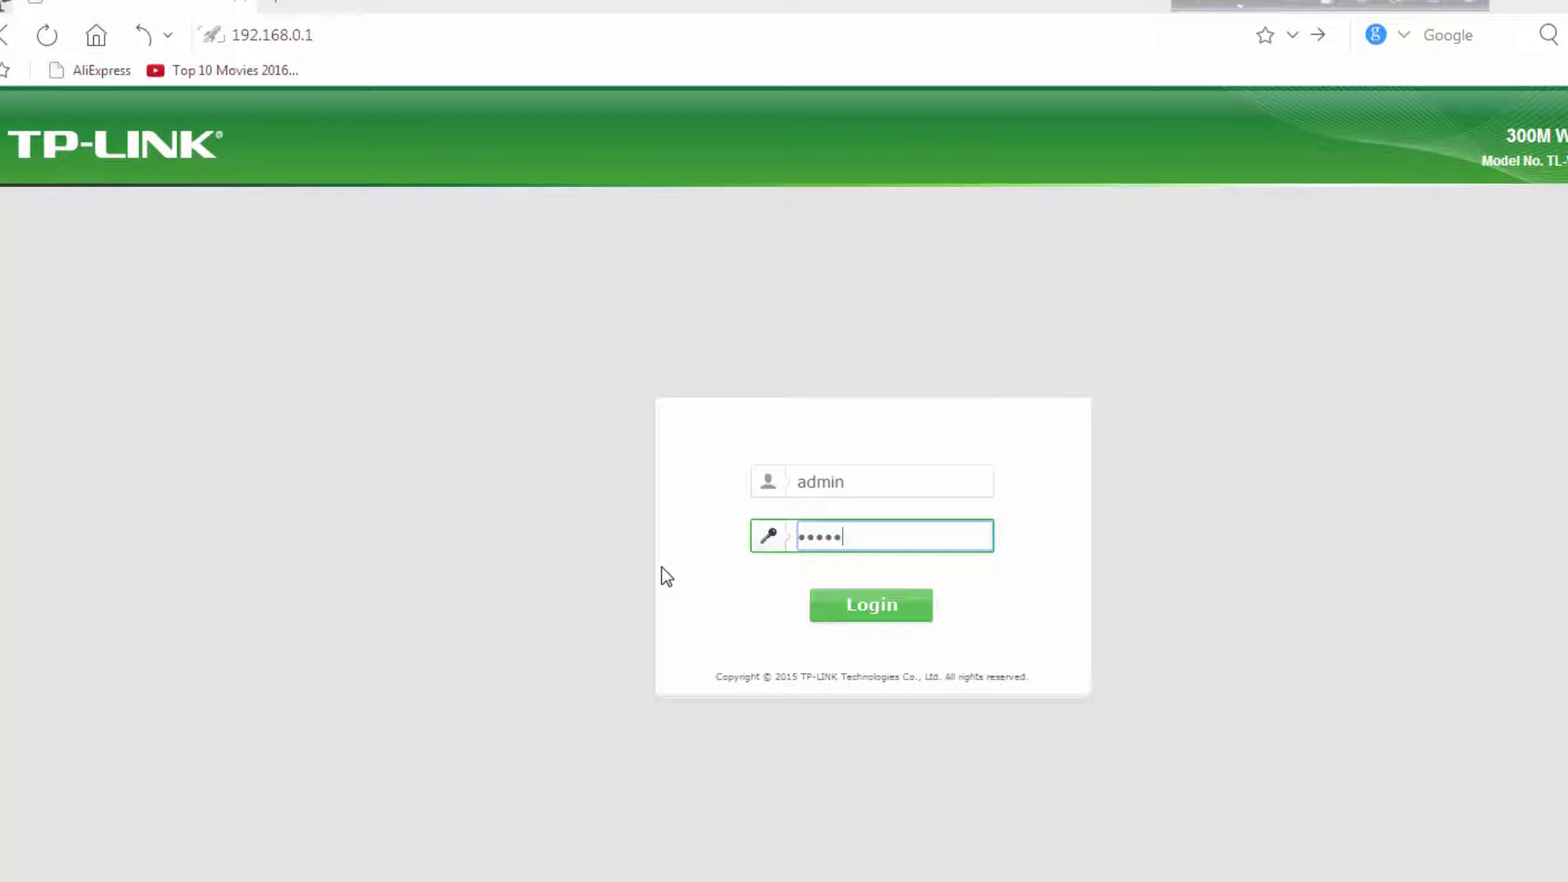
{"action": "key", "text": "Return"}
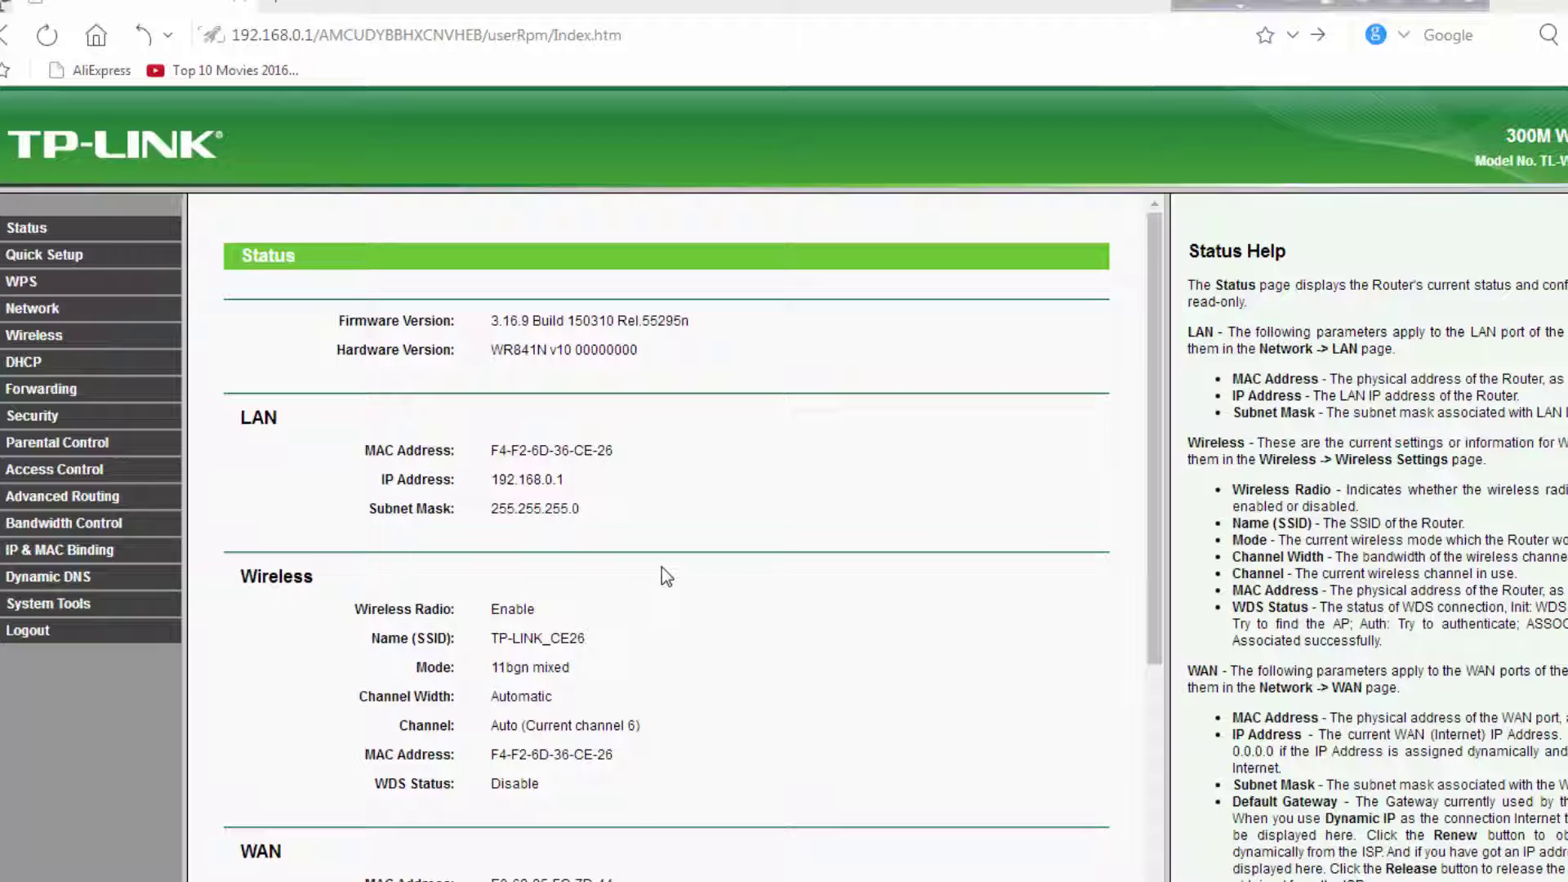
{"action": "left_click", "coordinate": [37, 362]}
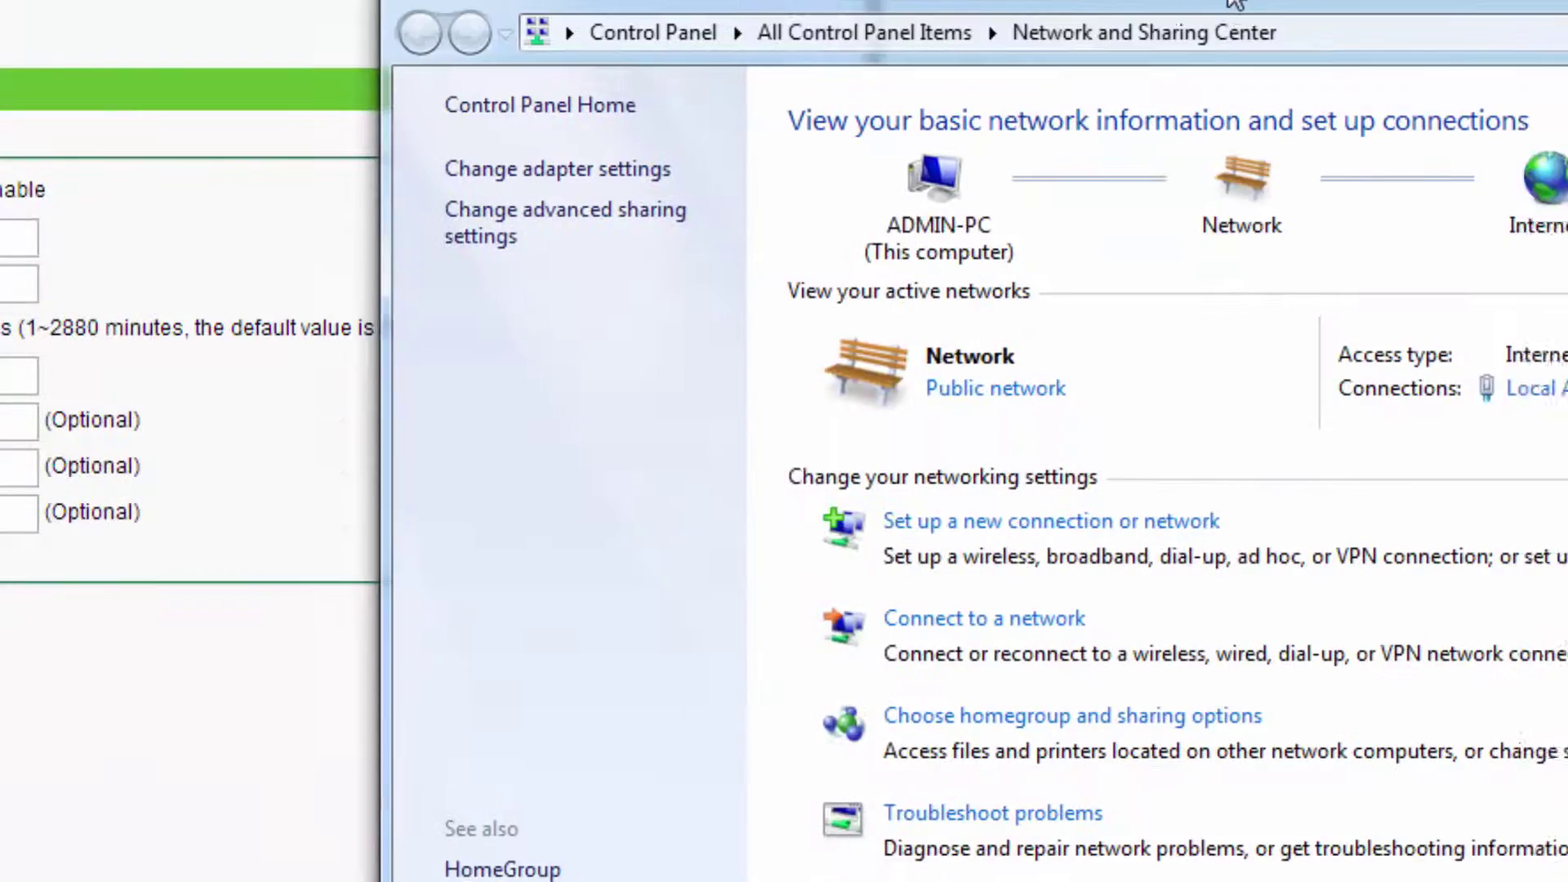
Disable and re-enable the Local Area Connection in network adapter settings.
{"action": "left_click", "coordinate": [656, 159]}
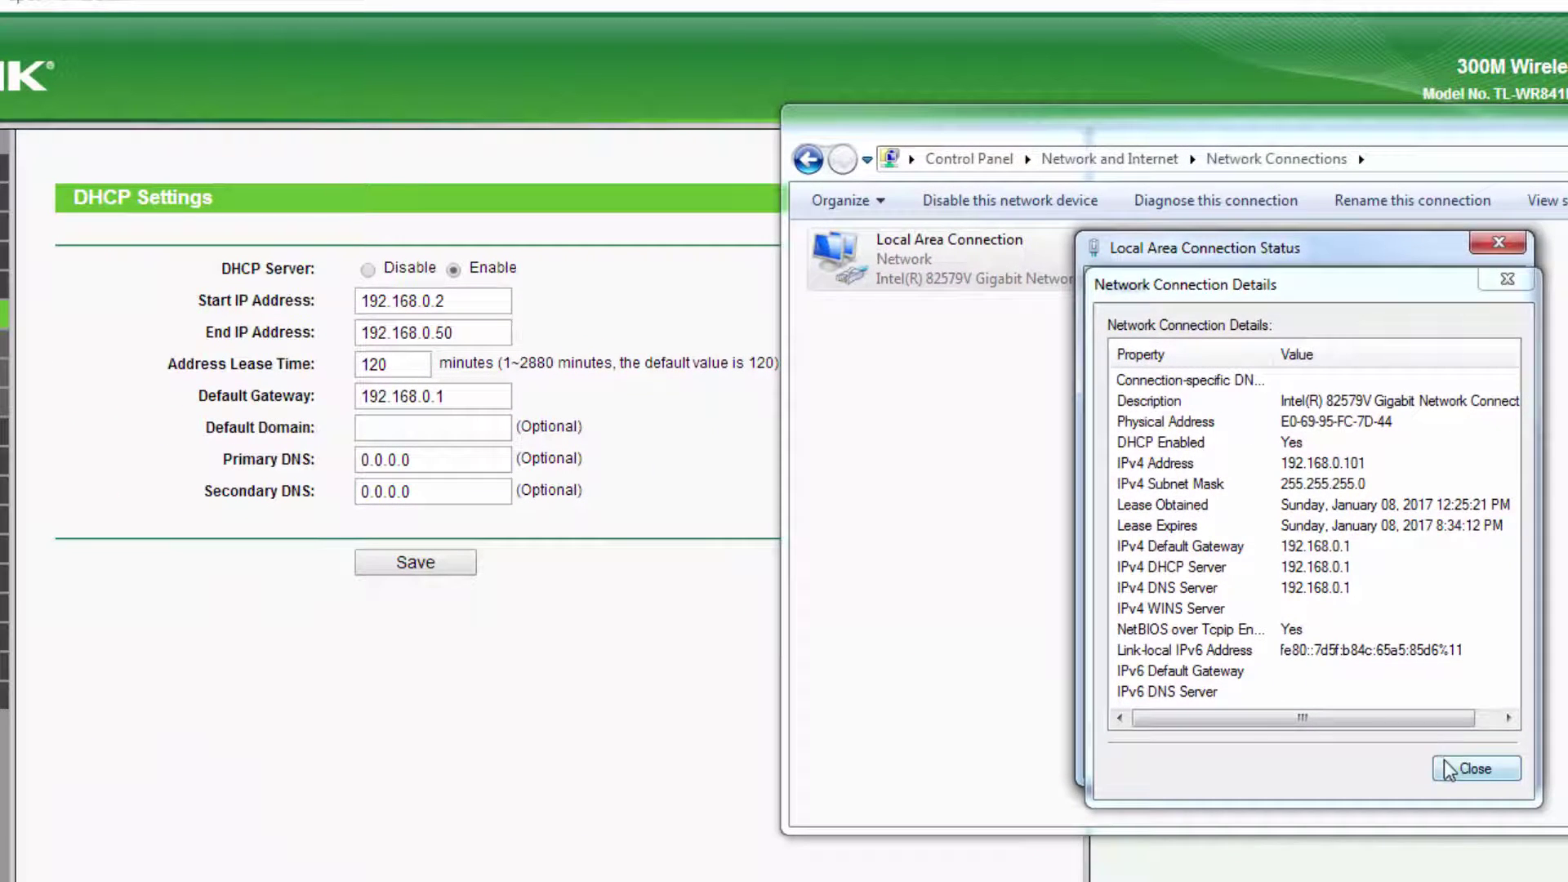
{"action": "left_click", "coordinate": [1463, 769]}
{"action": "right_click", "coordinate": [1016, 280]}
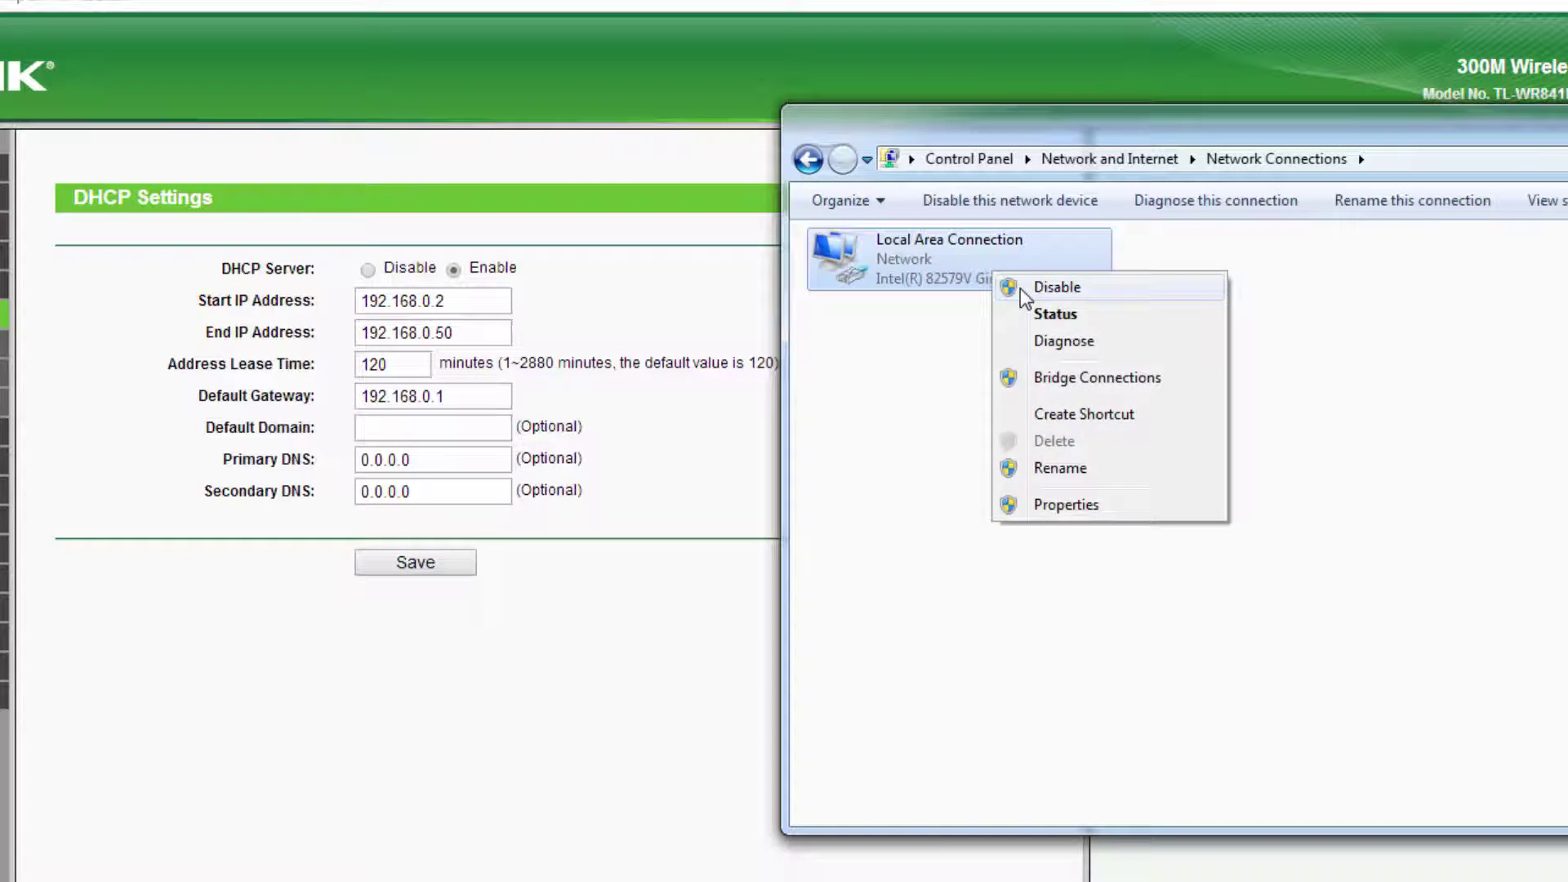
{"action": "left_click", "coordinate": [1021, 288]}
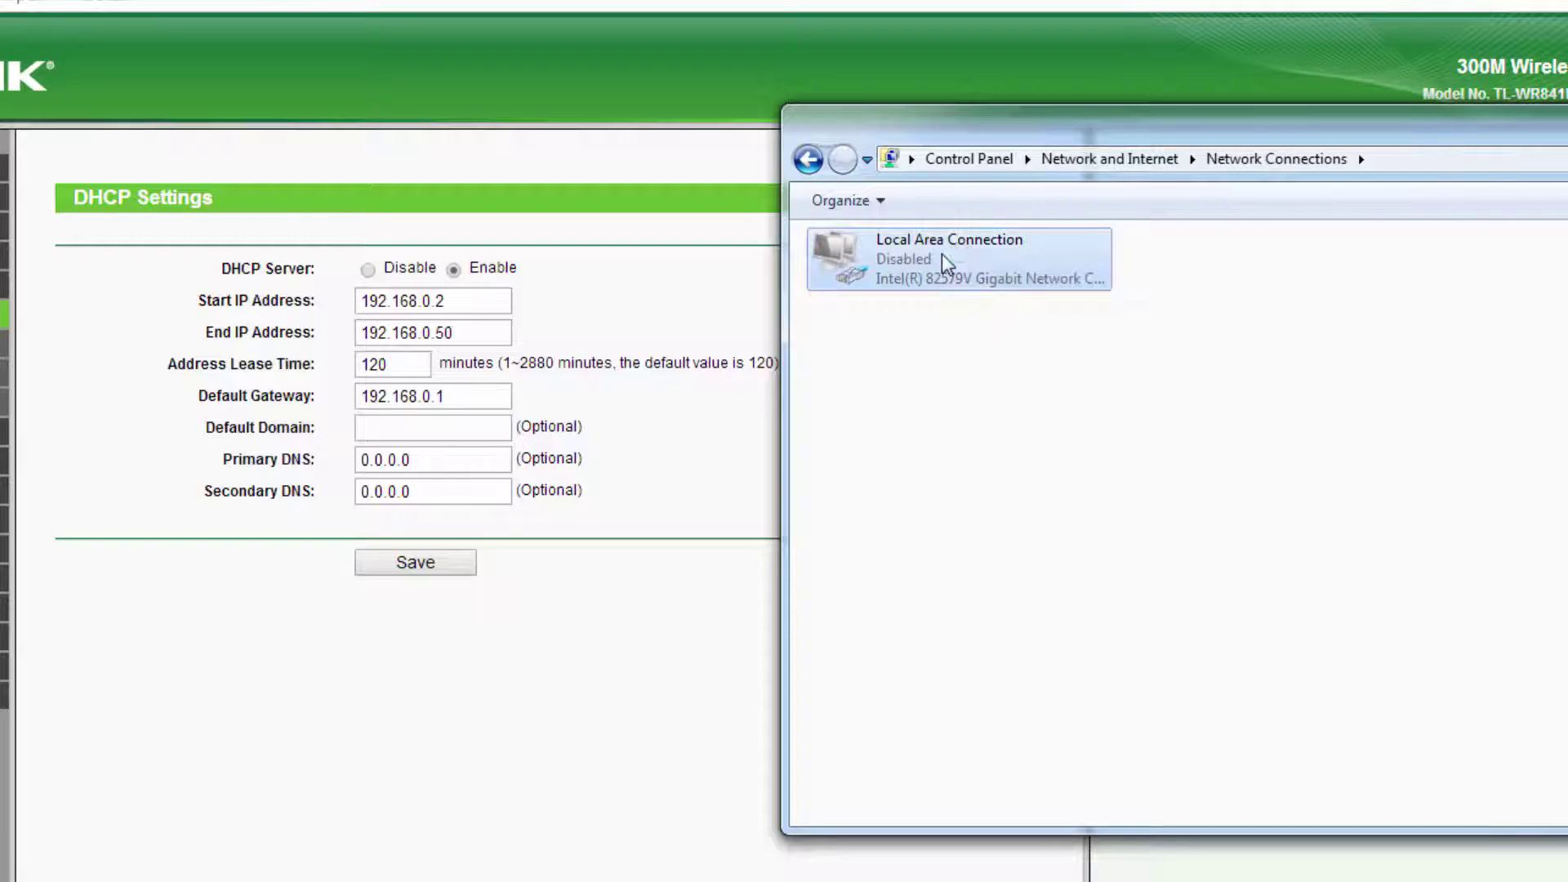
{"action": "double_click", "coordinate": [945, 259]}
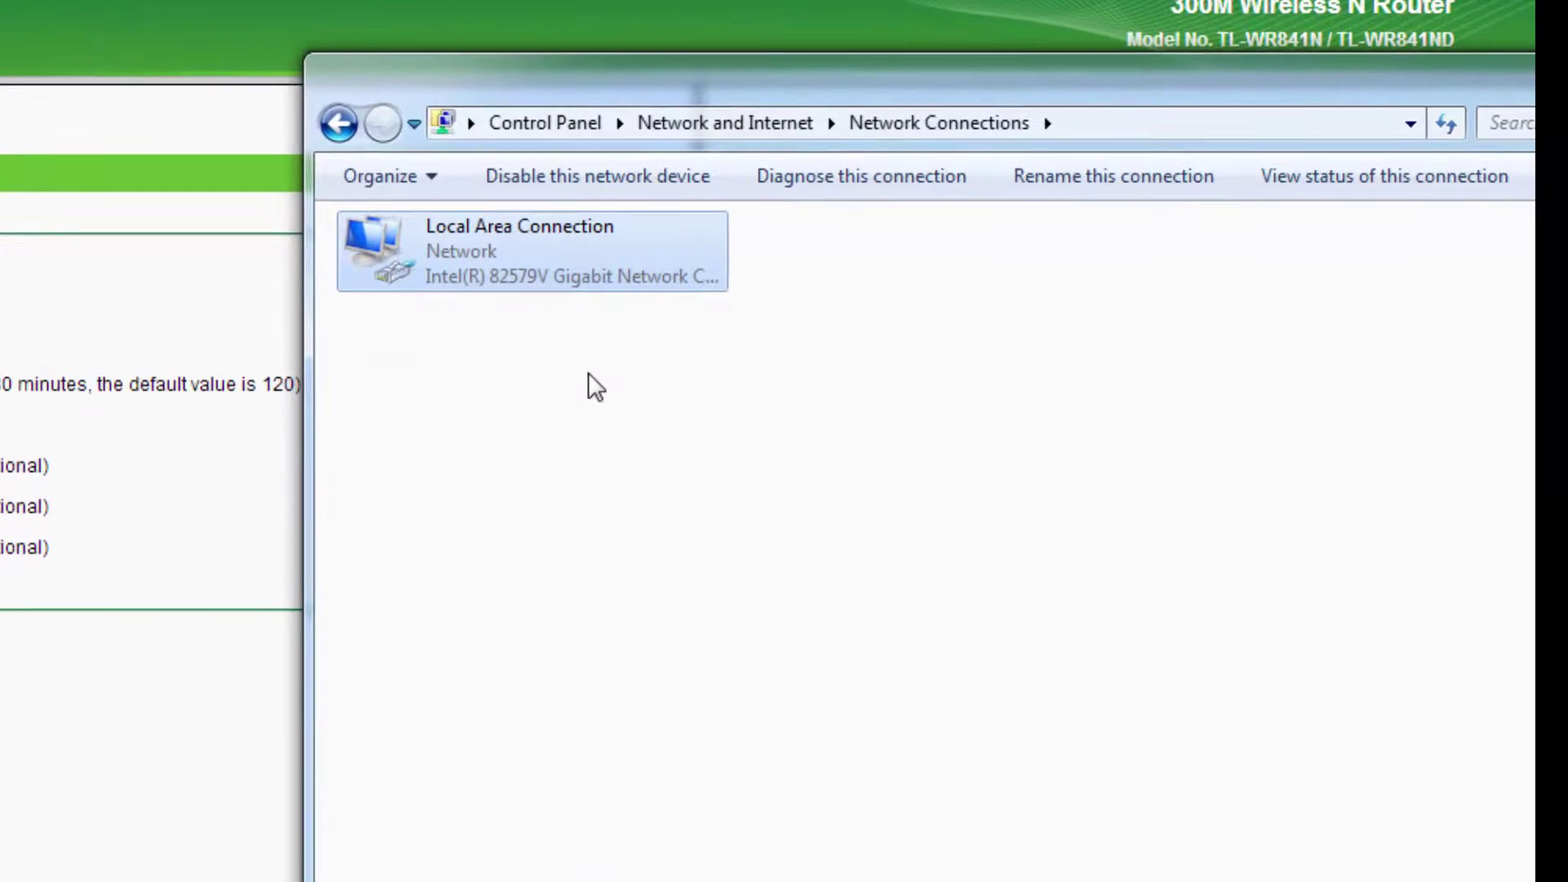
Verify the connection details show IPv4 192.168.0.2, close the windows, and reopen DHCP settings.
{"action": "double_click", "coordinate": [483, 249]}
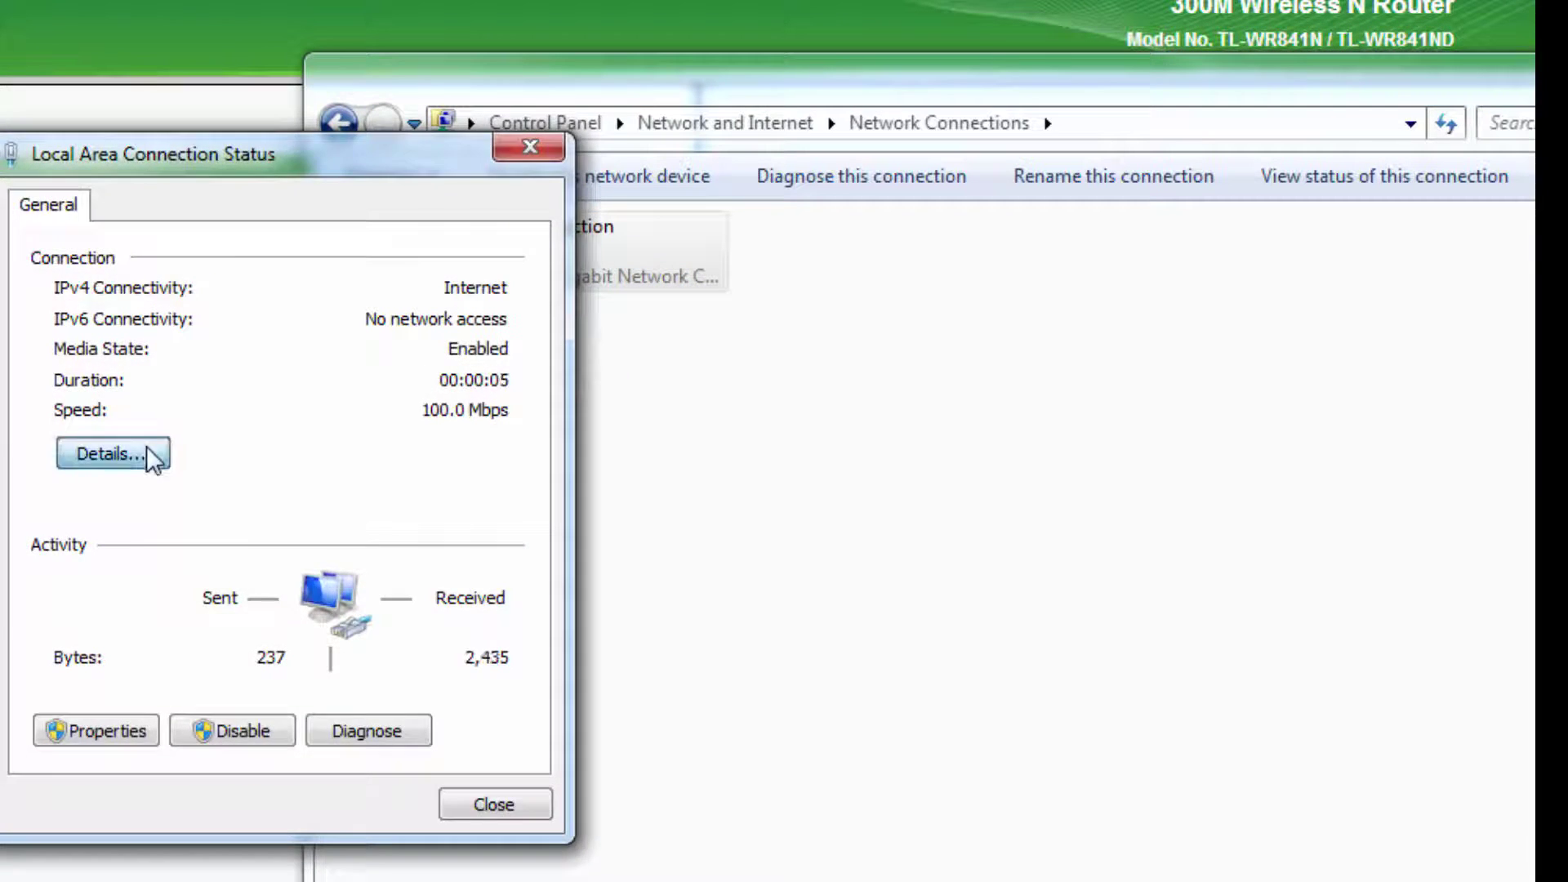
{"action": "left_click", "coordinate": [146, 449]}
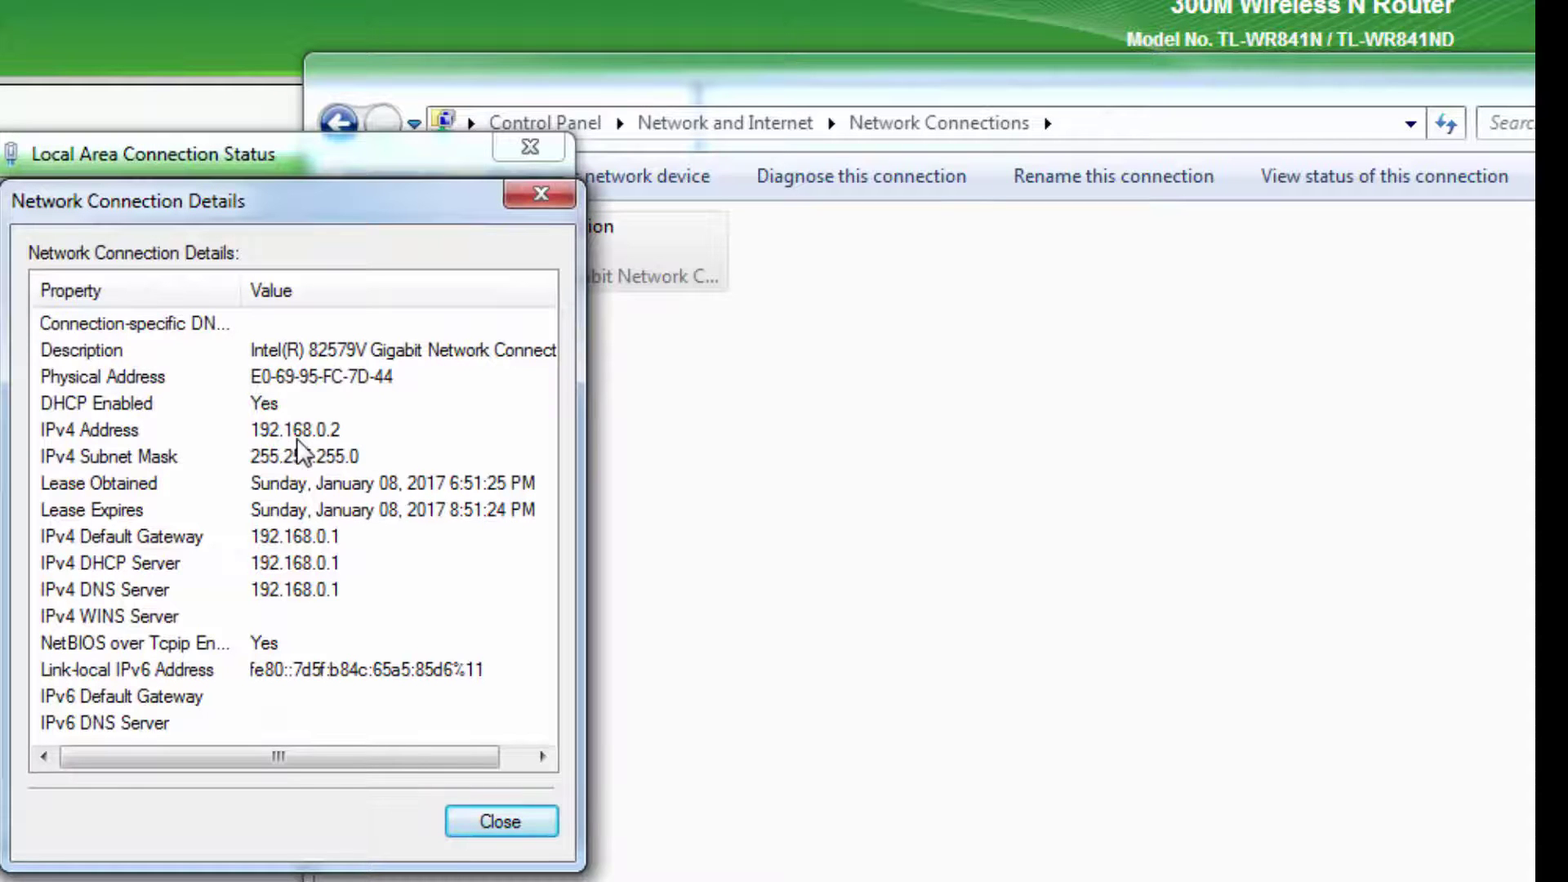
{"action": "left_click", "coordinate": [477, 813]}
{"action": "left_click", "coordinate": [479, 815]}
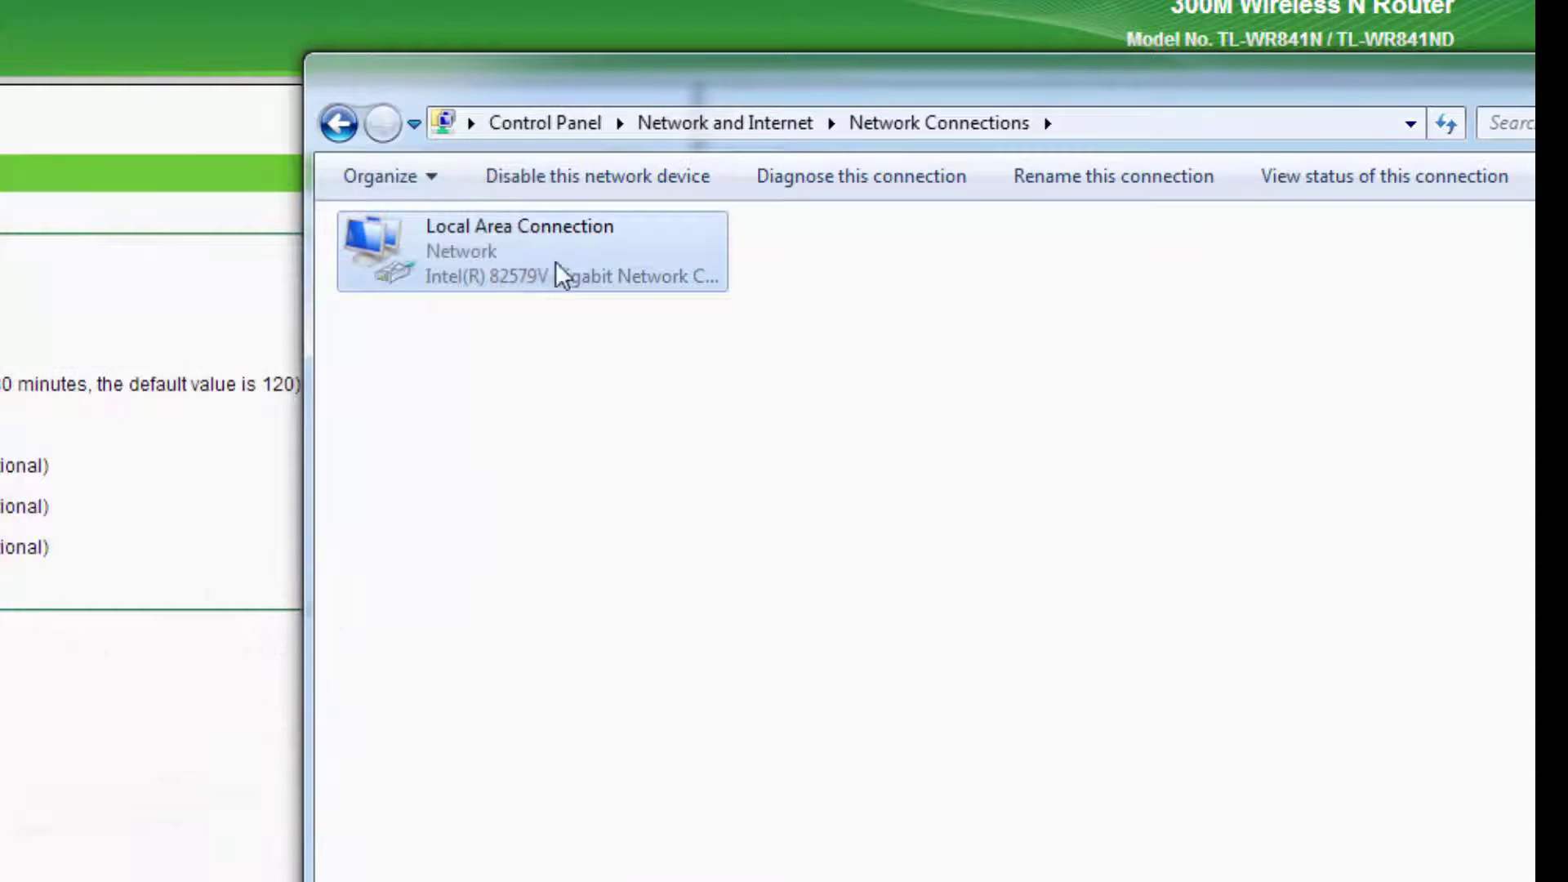
{"action": "left_click_drag", "start_coordinate": [659, 90], "coordinate": [0, 141]}
{"action": "left_click", "coordinate": [1052, 114]}
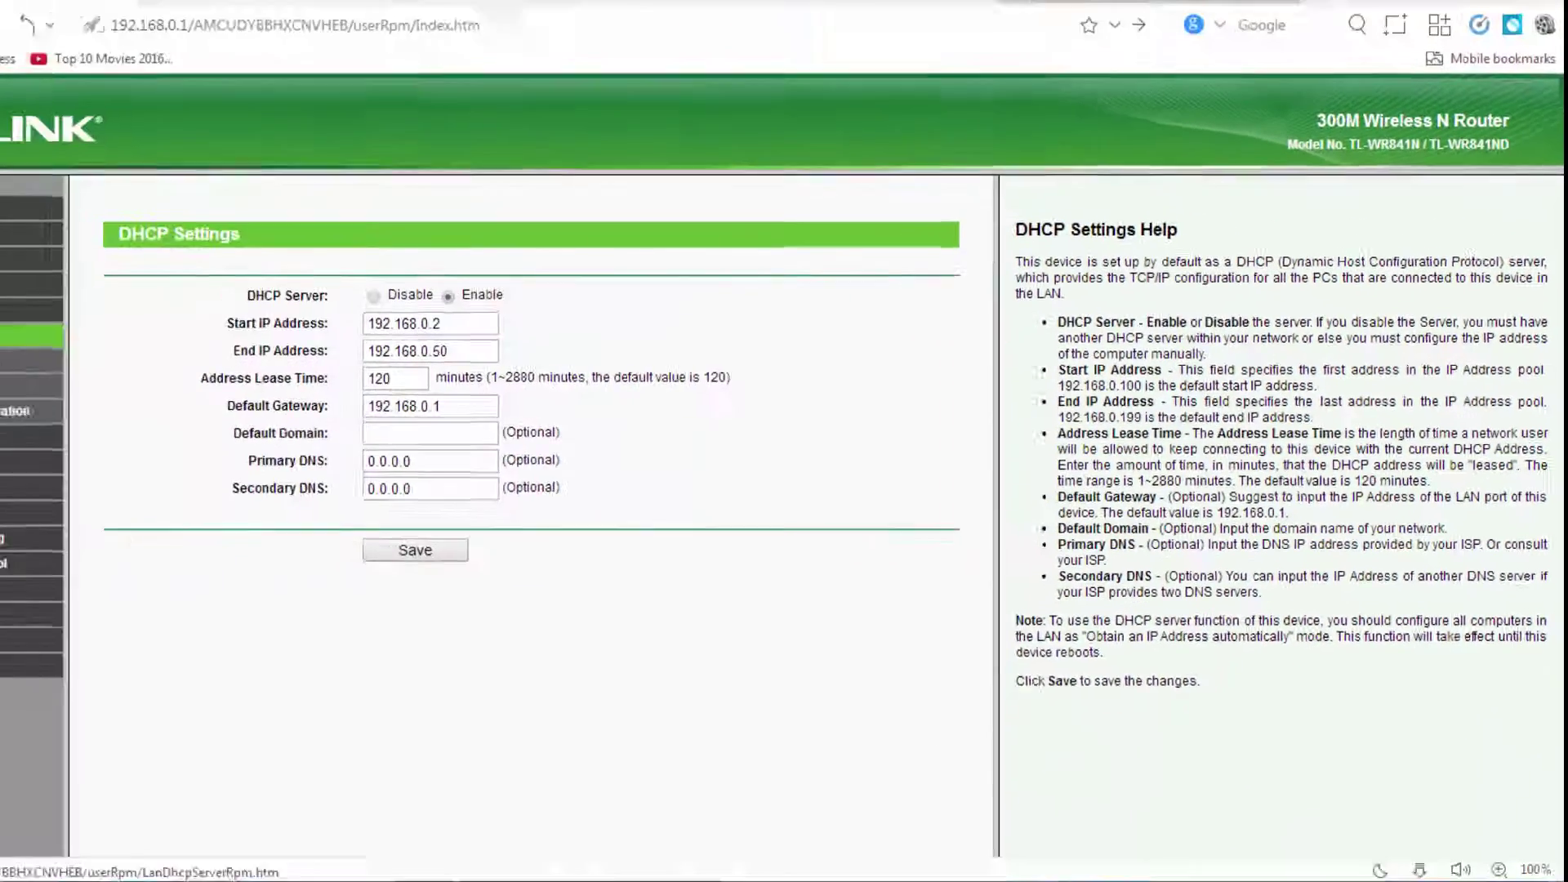
{"action": "left_click", "coordinate": [109, 363]}
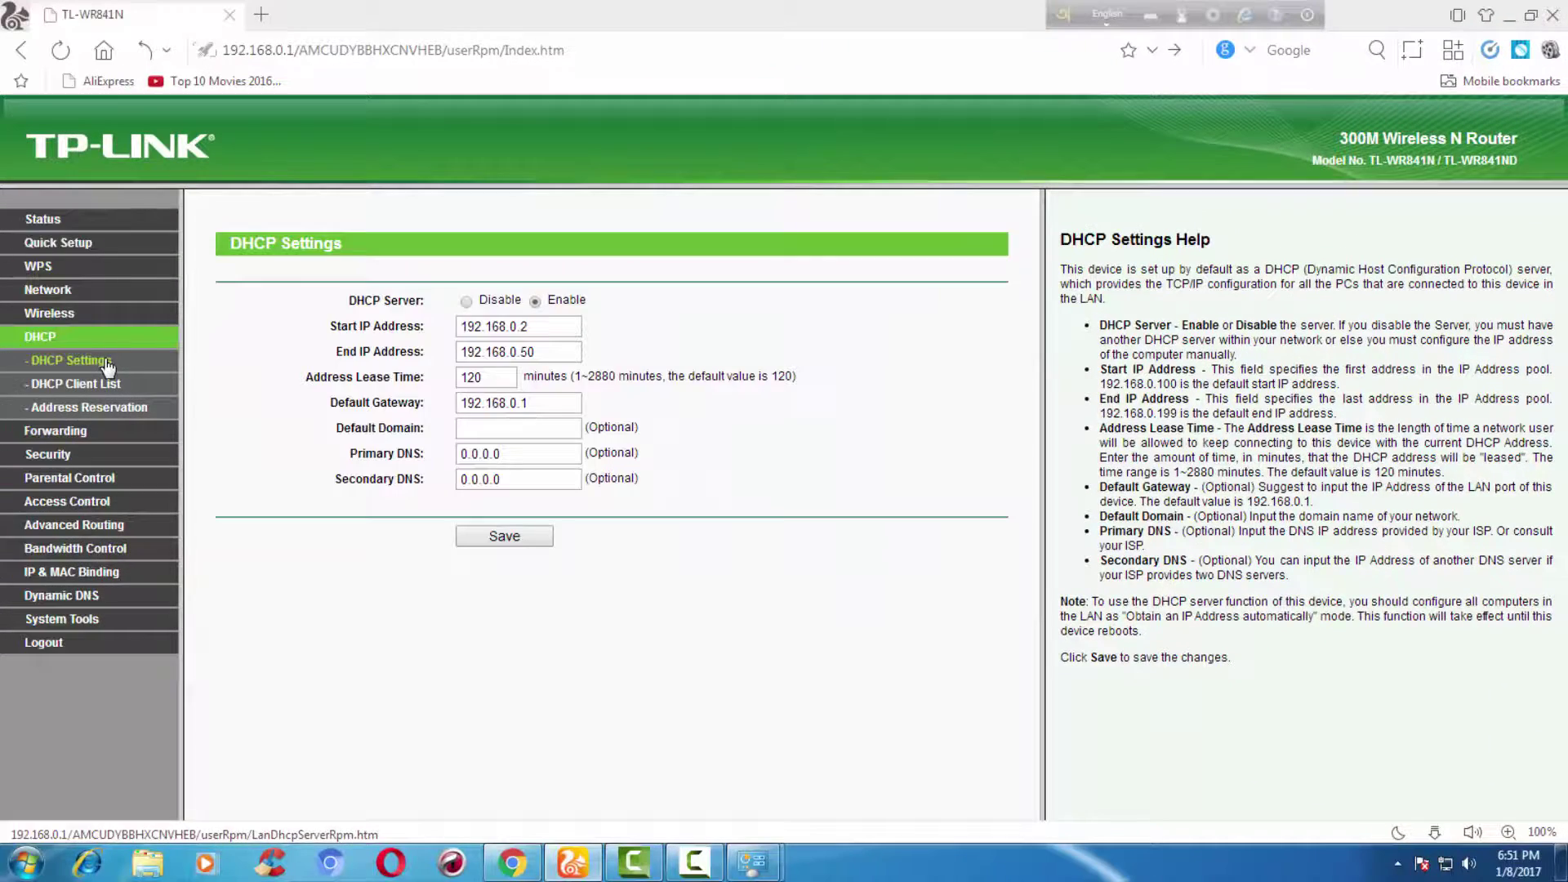
Show the DHCP Client List alongside the PC's Local Area Connection details.
{"action": "left_click", "coordinate": [113, 389]}
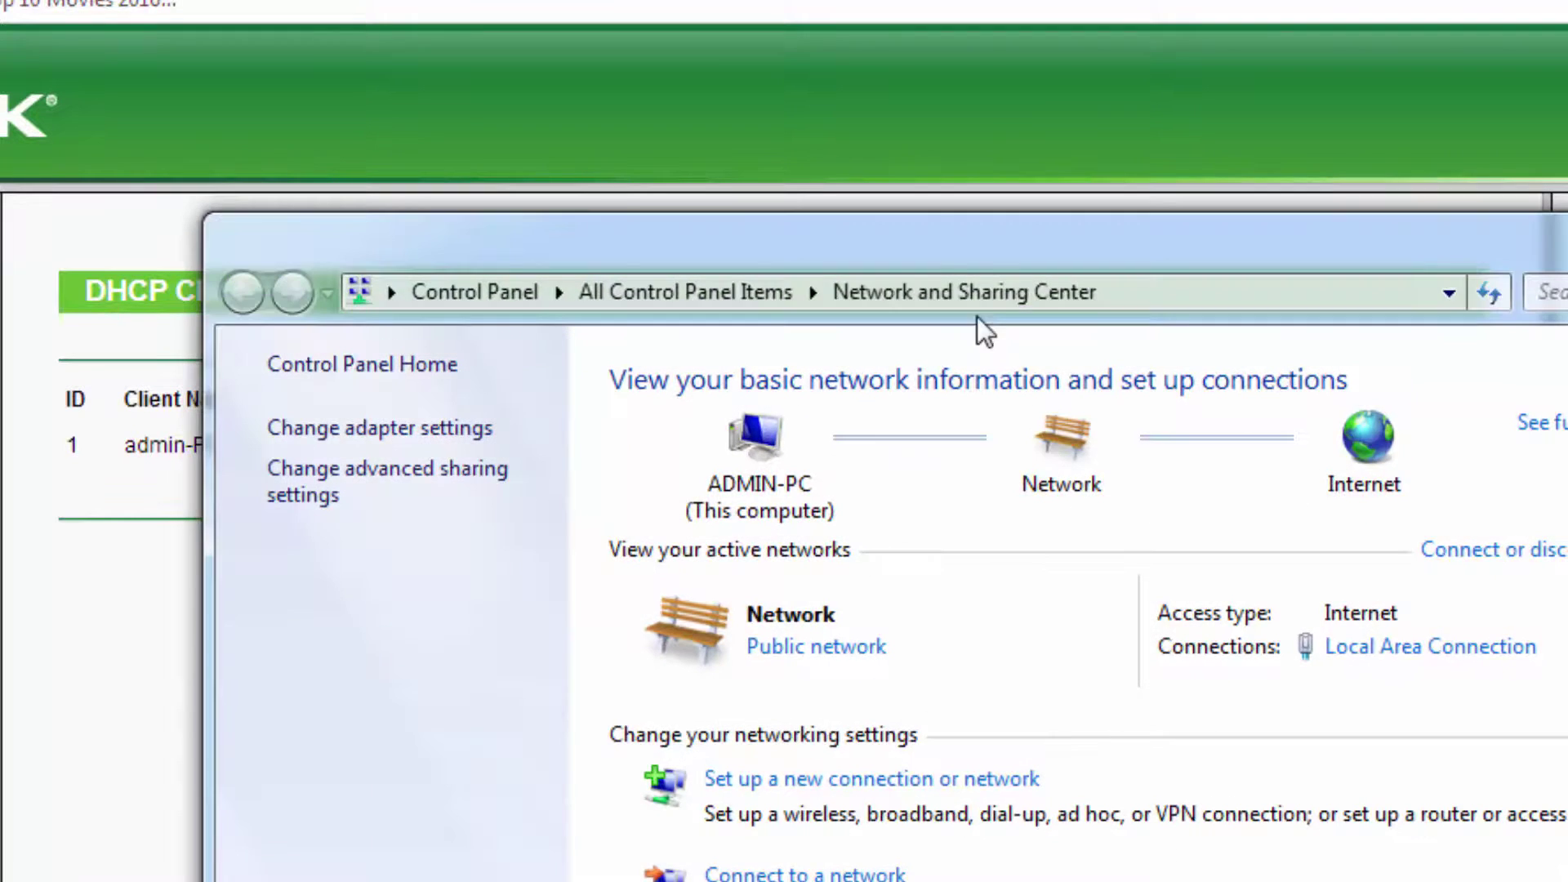
{"action": "left_click_drag", "start_coordinate": [924, 266], "coordinate": [1567, 290]}
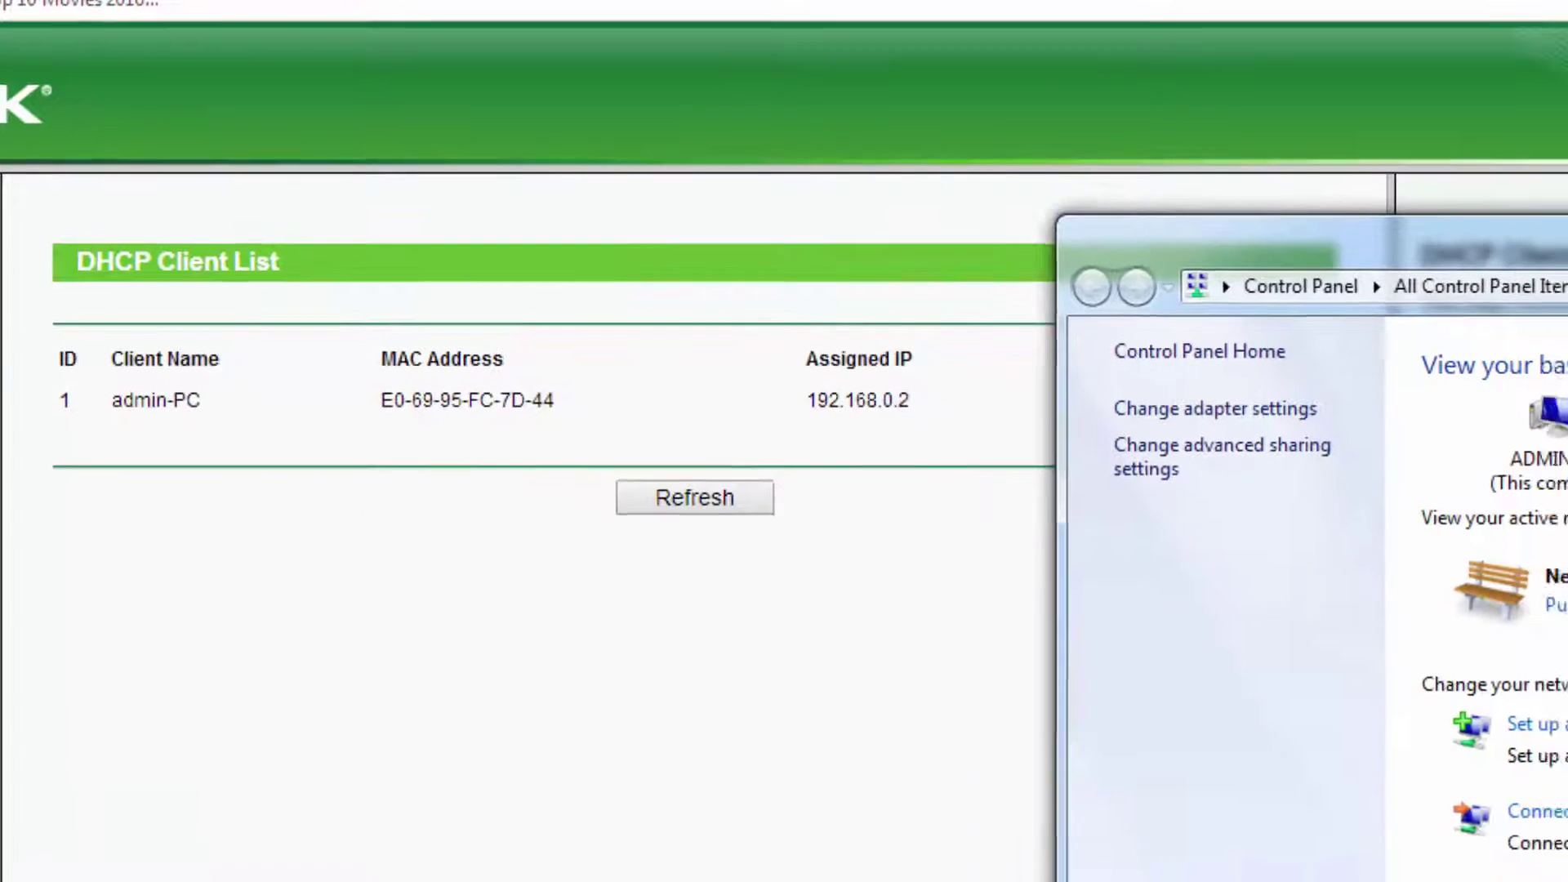
{"action": "left_click", "coordinate": [1486, 418]}
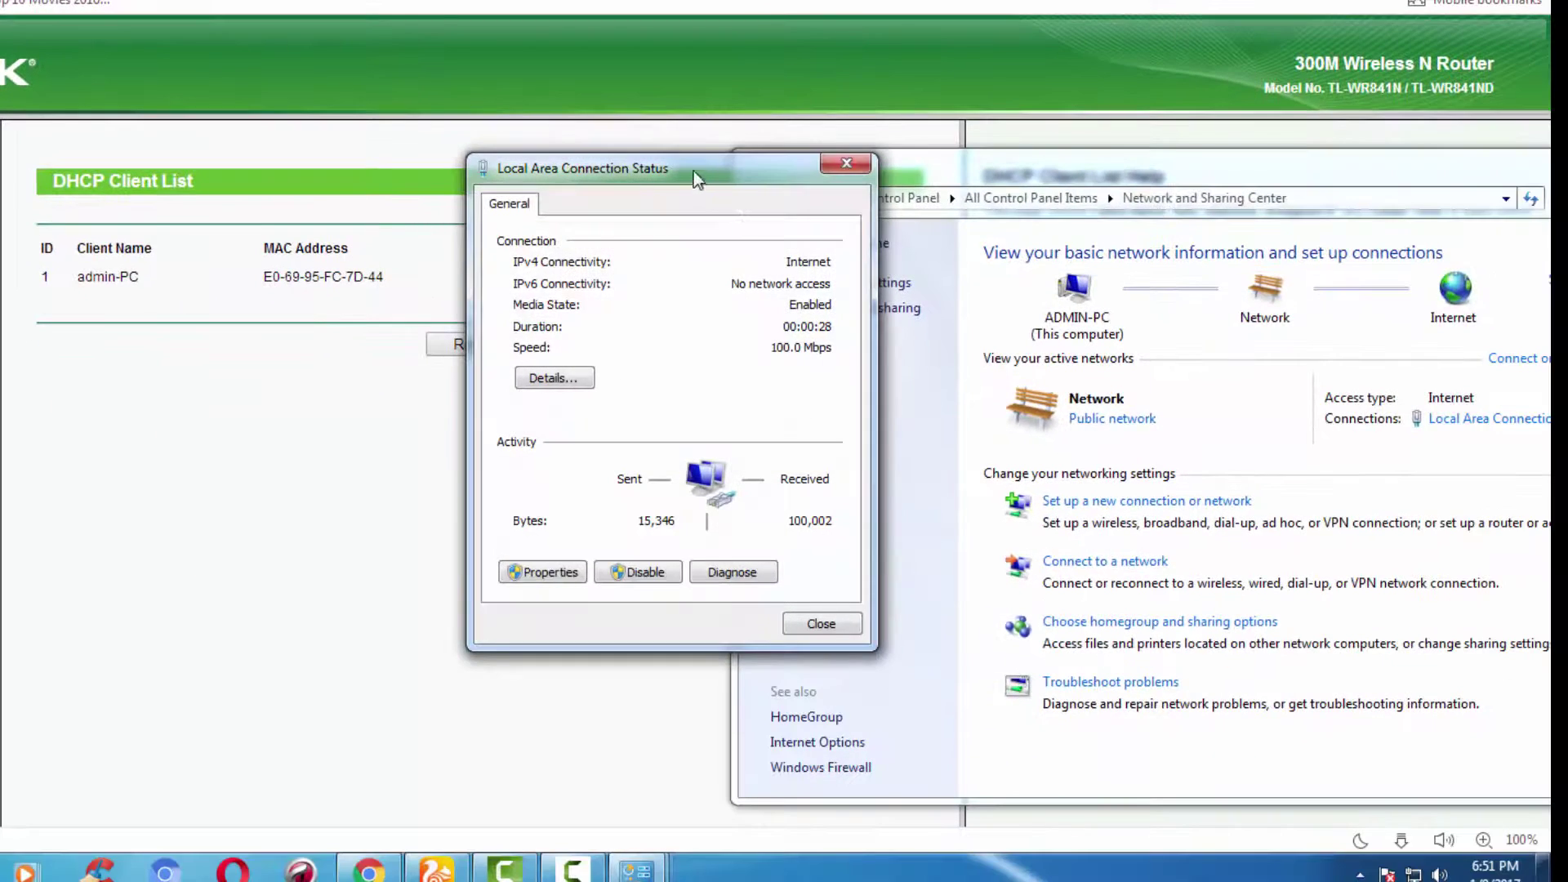
{"action": "left_click_drag", "start_coordinate": [693, 170], "coordinate": [1158, 226]}
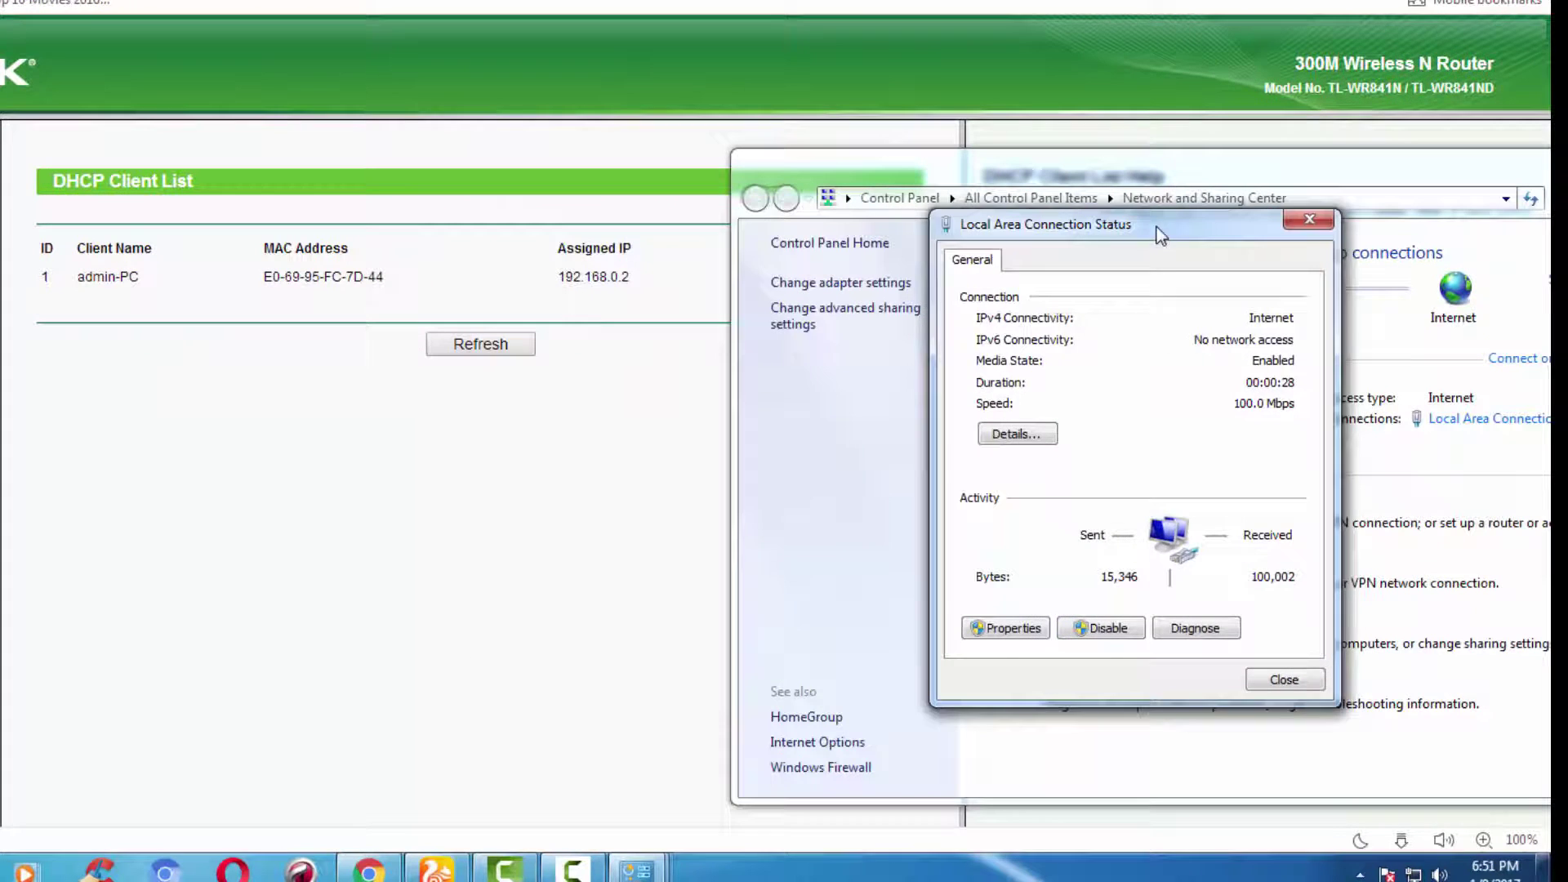
{"action": "left_click", "coordinate": [1021, 425]}
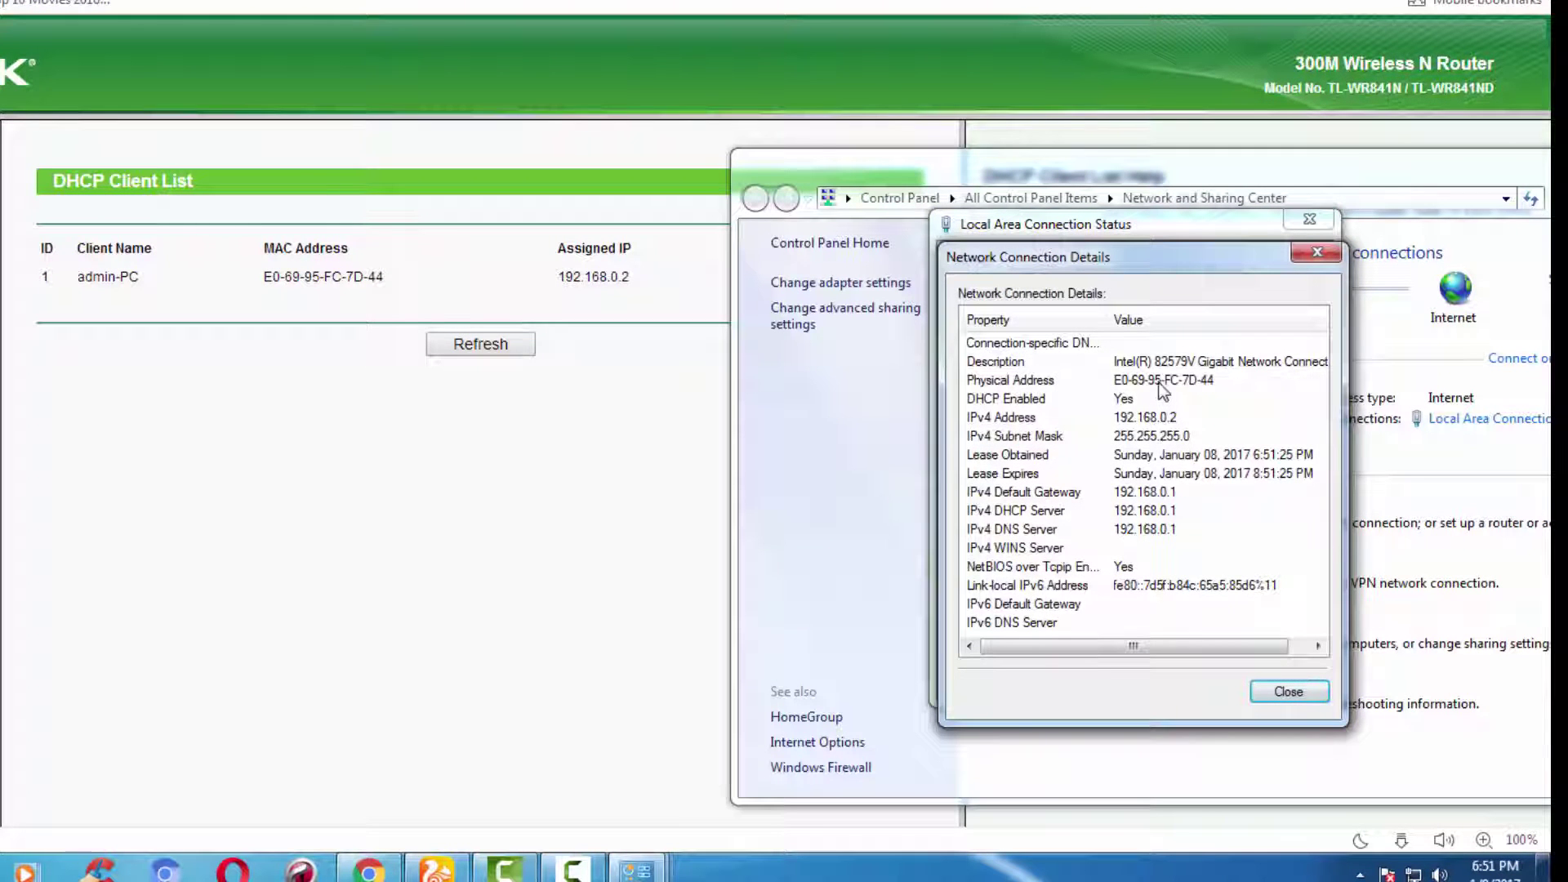
Match the PC's physical address to the 192.168.0.2 lease, then close Network and Sharing Center.
{"action": "left_click", "coordinate": [1163, 382]}
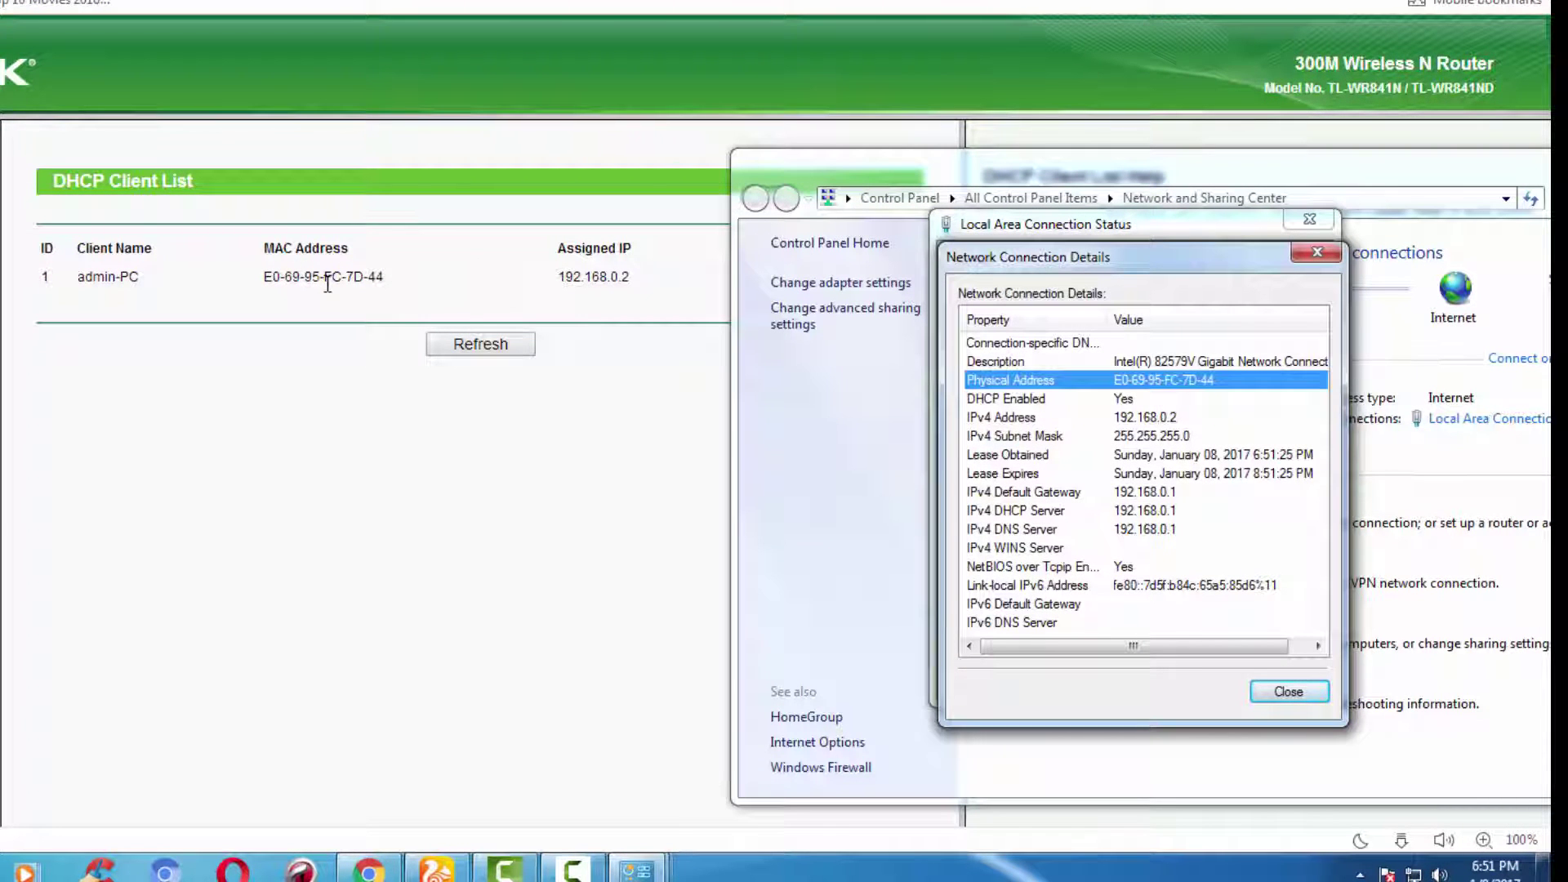
{"action": "left_click", "coordinate": [1316, 251]}
{"action": "left_click", "coordinate": [1309, 219]}
{"action": "left_click_drag", "start_coordinate": [1348, 163], "coordinate": [771, 317]}
{"action": "left_click", "coordinate": [967, 301]}
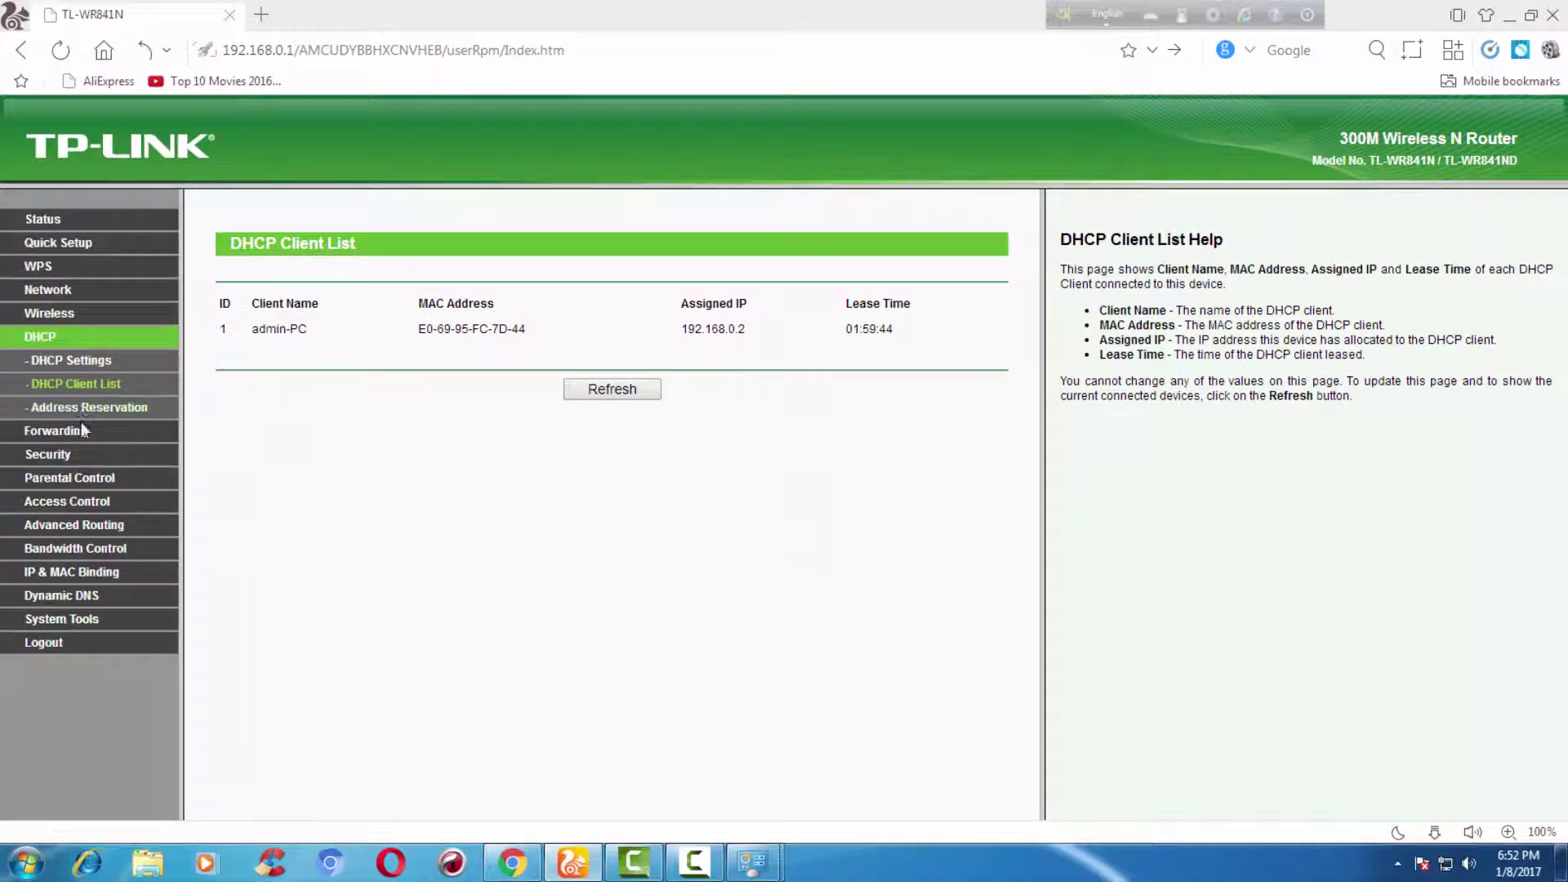
Change the wireless network name from TP-LINK_CE26 to admin_wifi.
{"action": "left_click", "coordinate": [85, 415]}
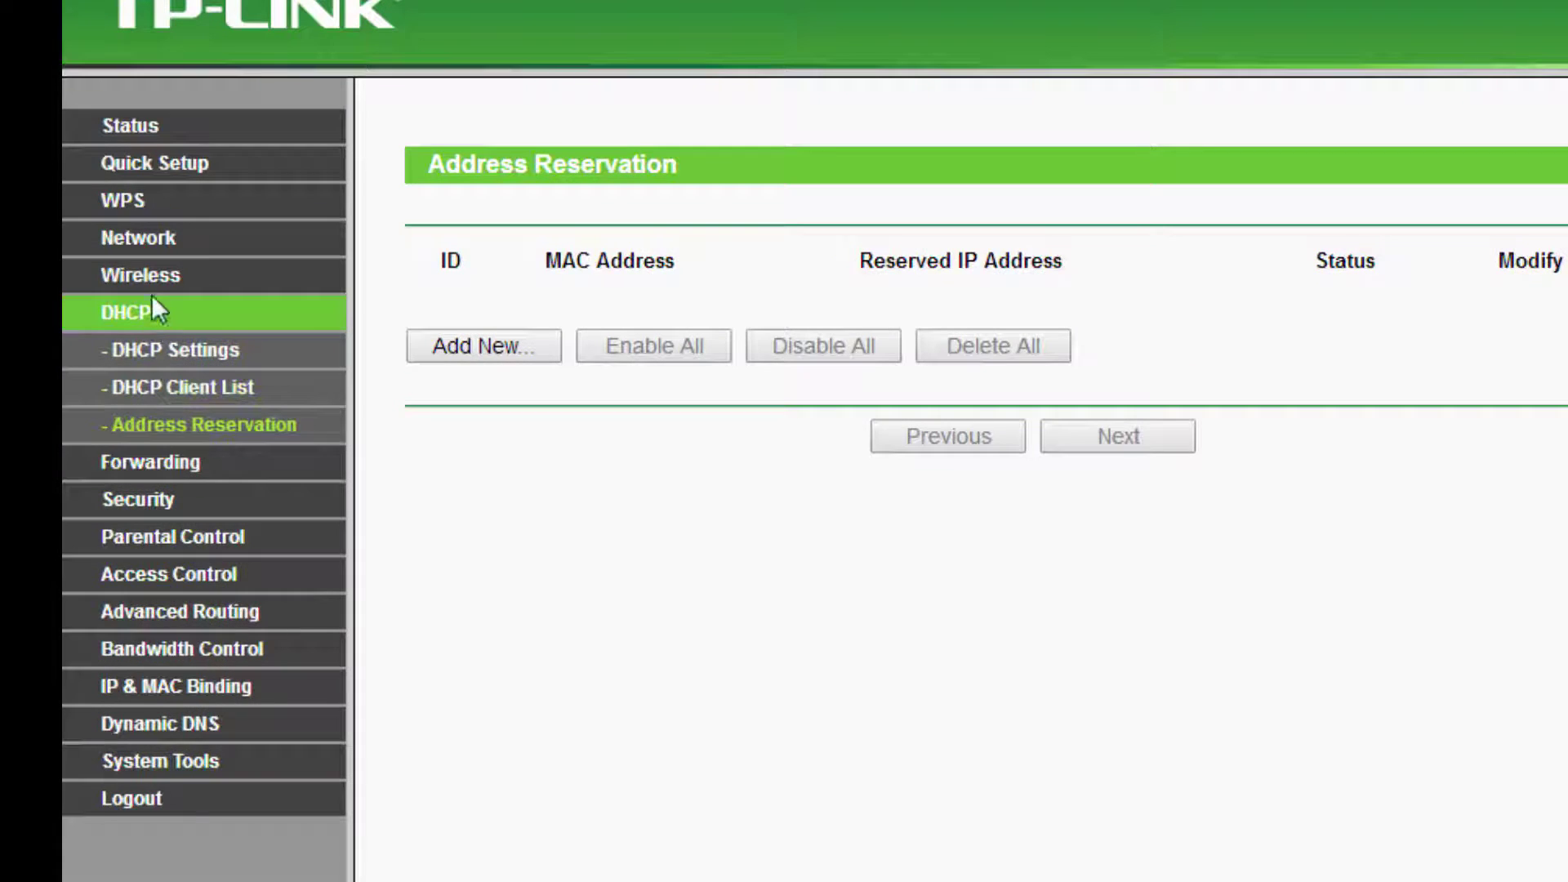
{"action": "left_click", "coordinate": [152, 277]}
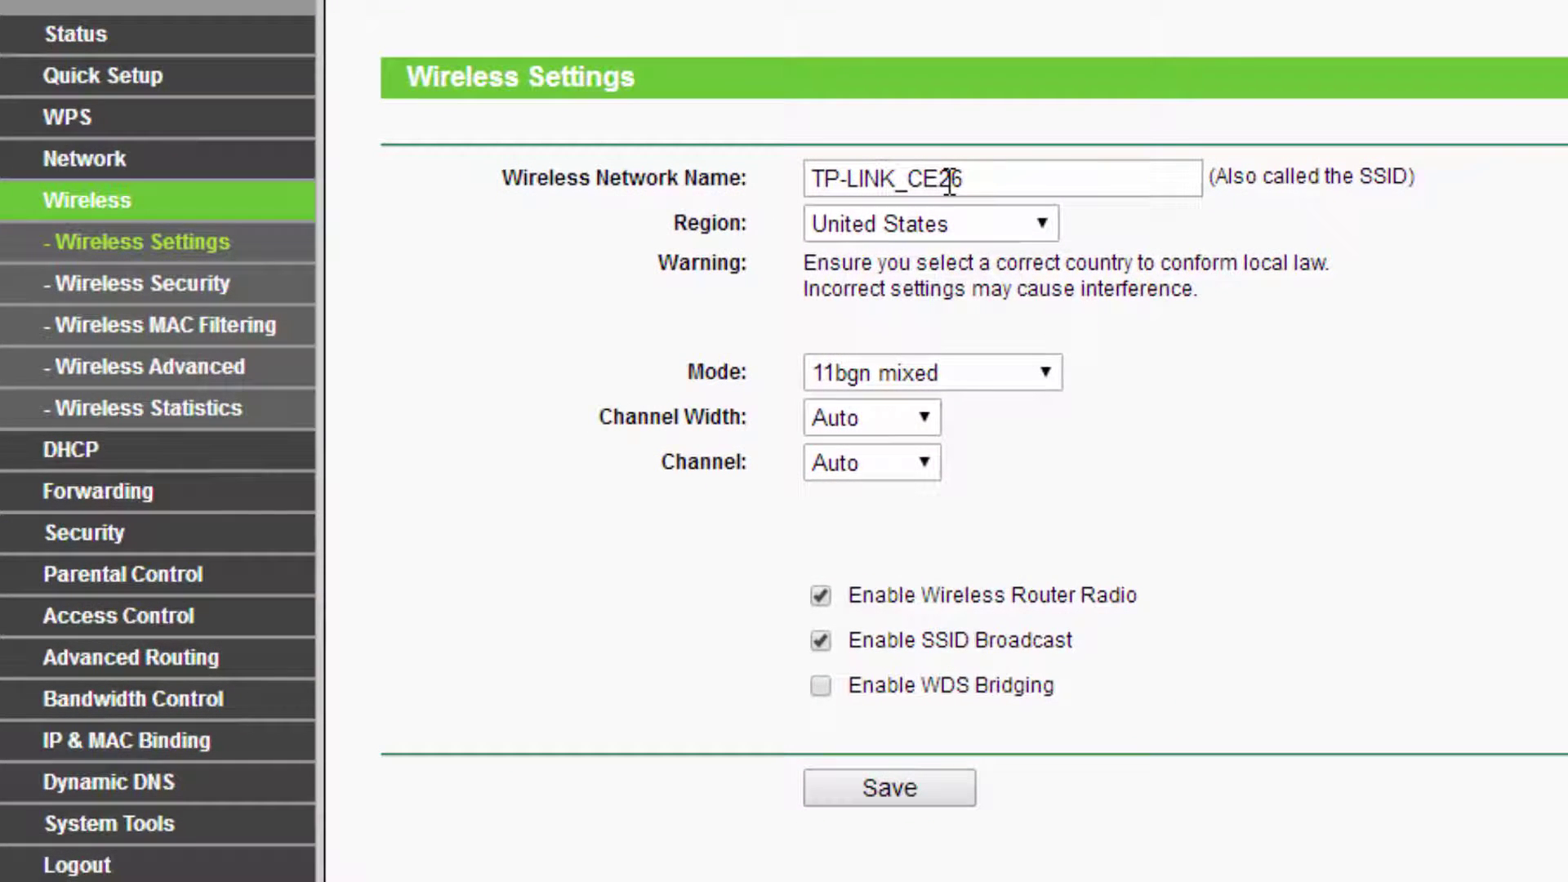
{"action": "left_click", "coordinate": [985, 181]}
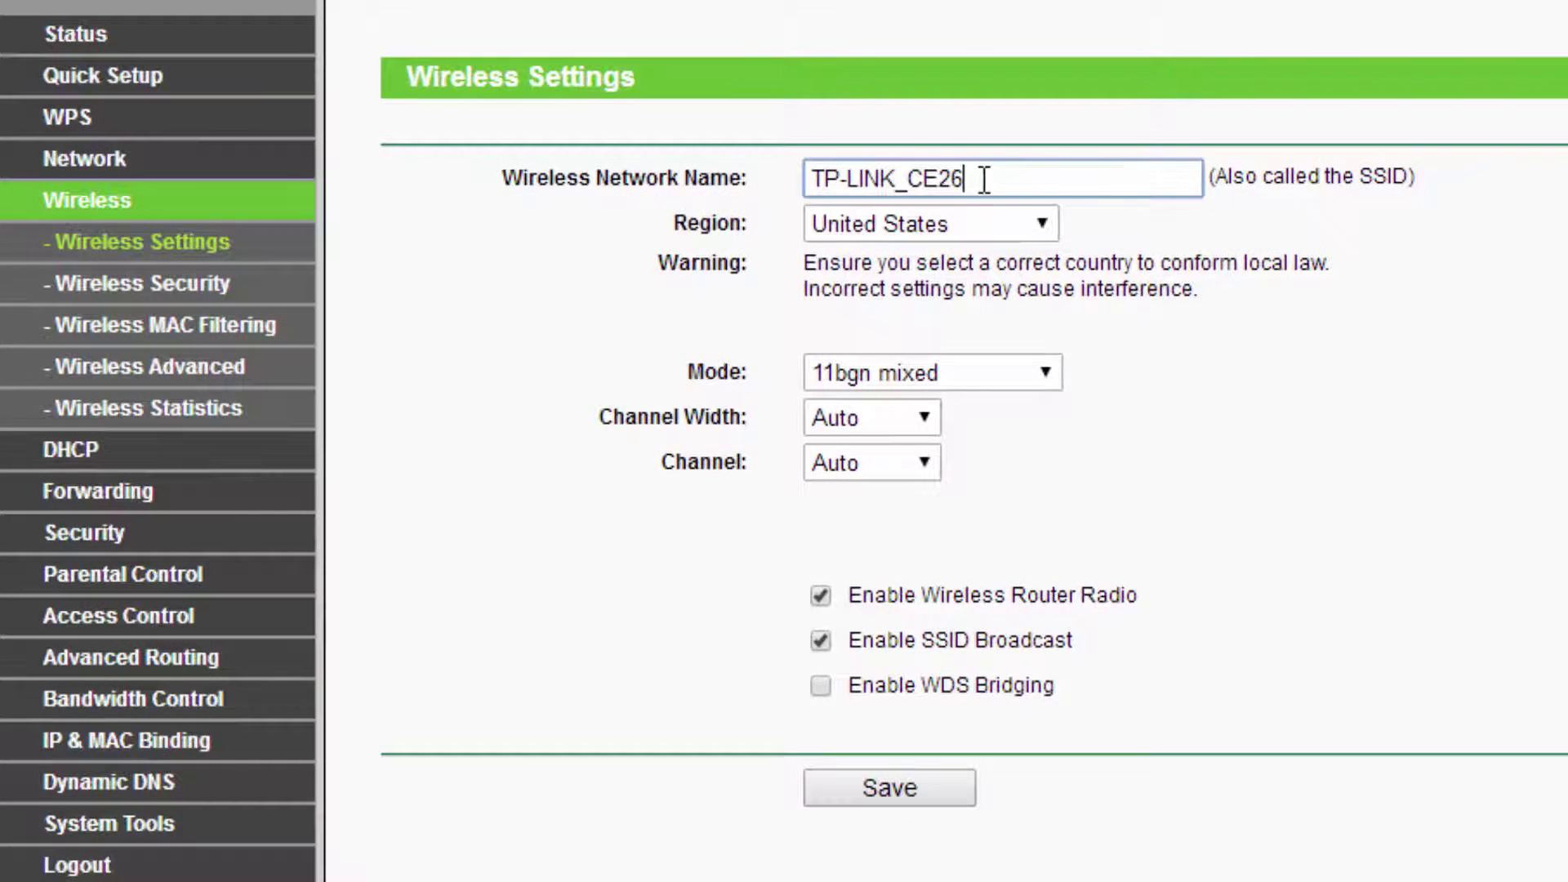
{"action": "key", "text": "BackSpace"}
{"action": "key", "text": "BackSpace"}
{"action": "key", "text": "BackSpace"}
{"action": "key", "text": "BackSpace"}
{"action": "key", "text": "BackSpace"}
{"action": "key", "text": "BackSpace"}
{"action": "key", "text": "BackSpace"}
{"action": "key", "text": "BackSpace"}
{"action": "key", "text": "BackSpace"}
{"action": "key", "text": "BackSpace"}
{"action": "key", "text": "BackSpace"}
{"action": "key", "text": "BackSpace"}
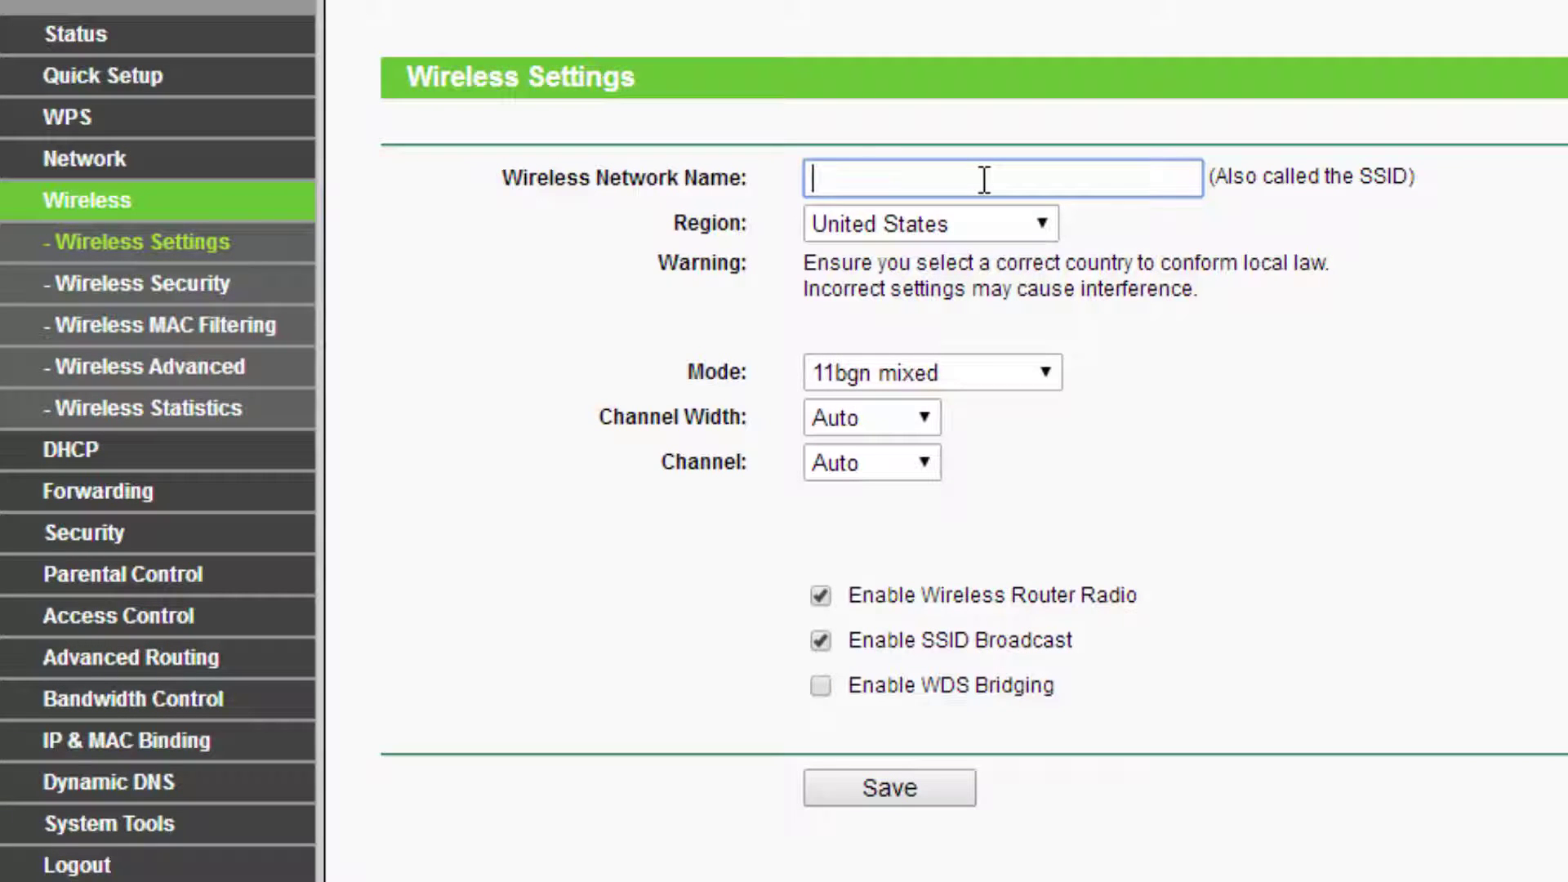
{"action": "type", "text": "admin_wifi"}
Set the wireless region to India and save, accepting the region warning.
{"action": "left_click", "coordinate": [981, 223]}
{"action": "type", "text": "in"}
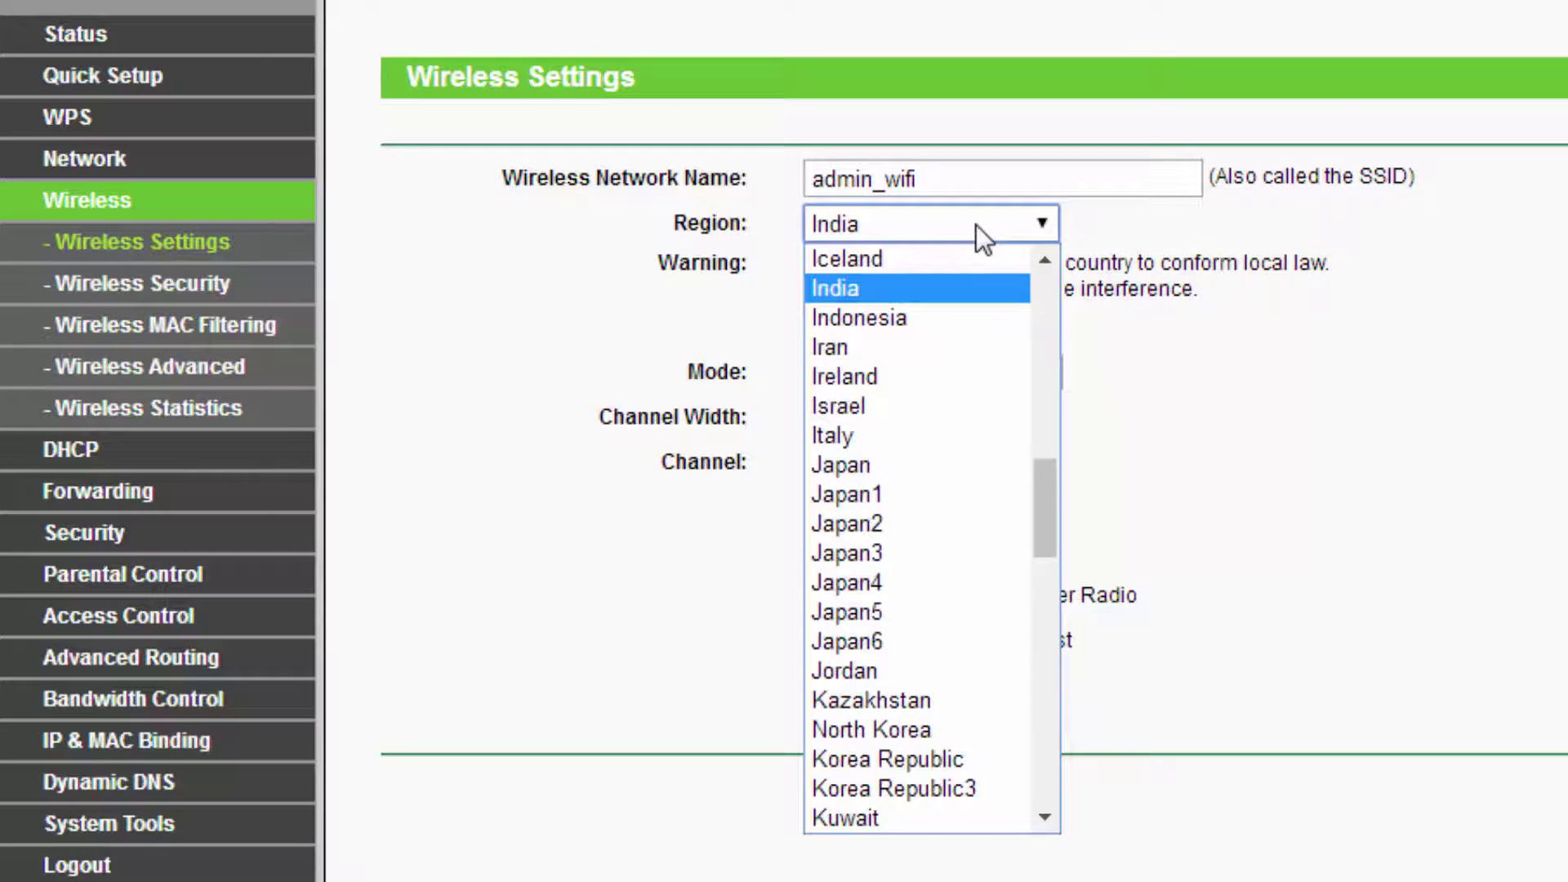
{"action": "key", "text": "Return"}
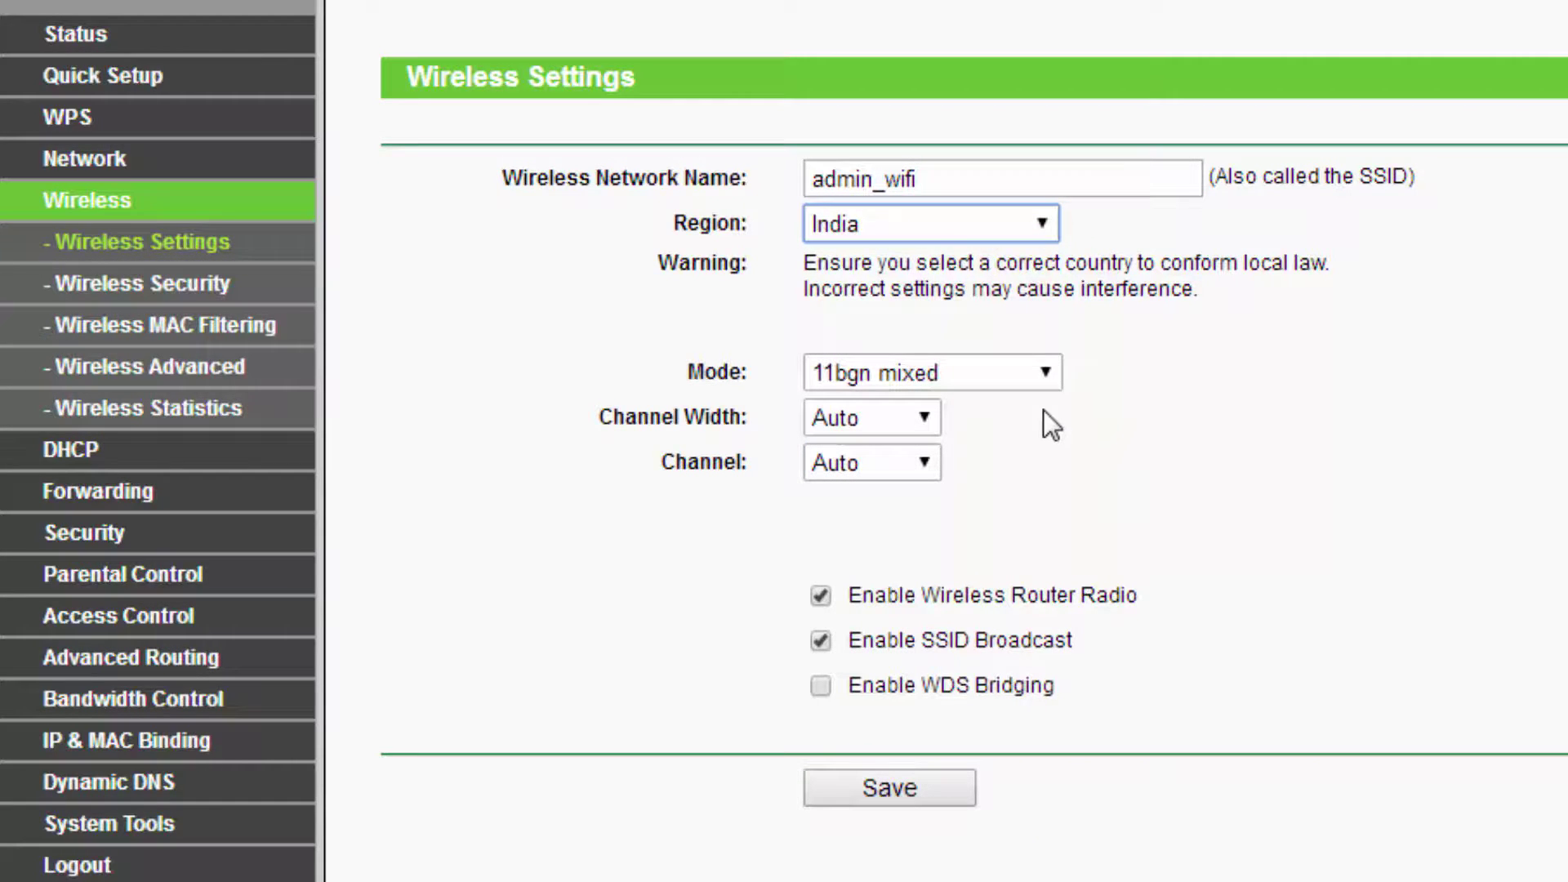
{"action": "left_click", "coordinate": [895, 787]}
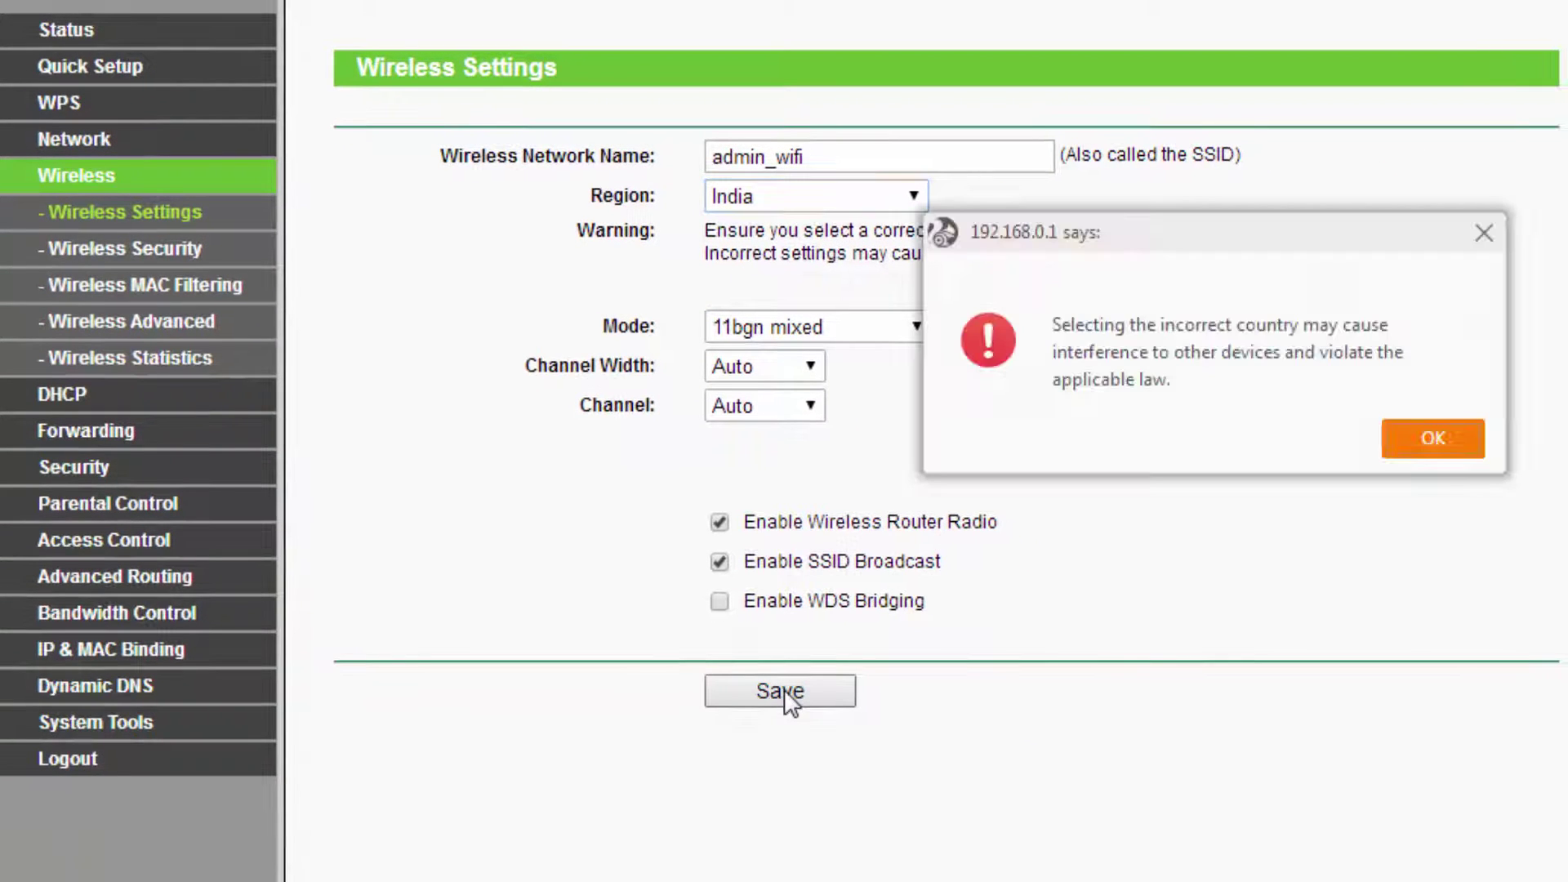
{"action": "left_click", "coordinate": [1424, 467]}
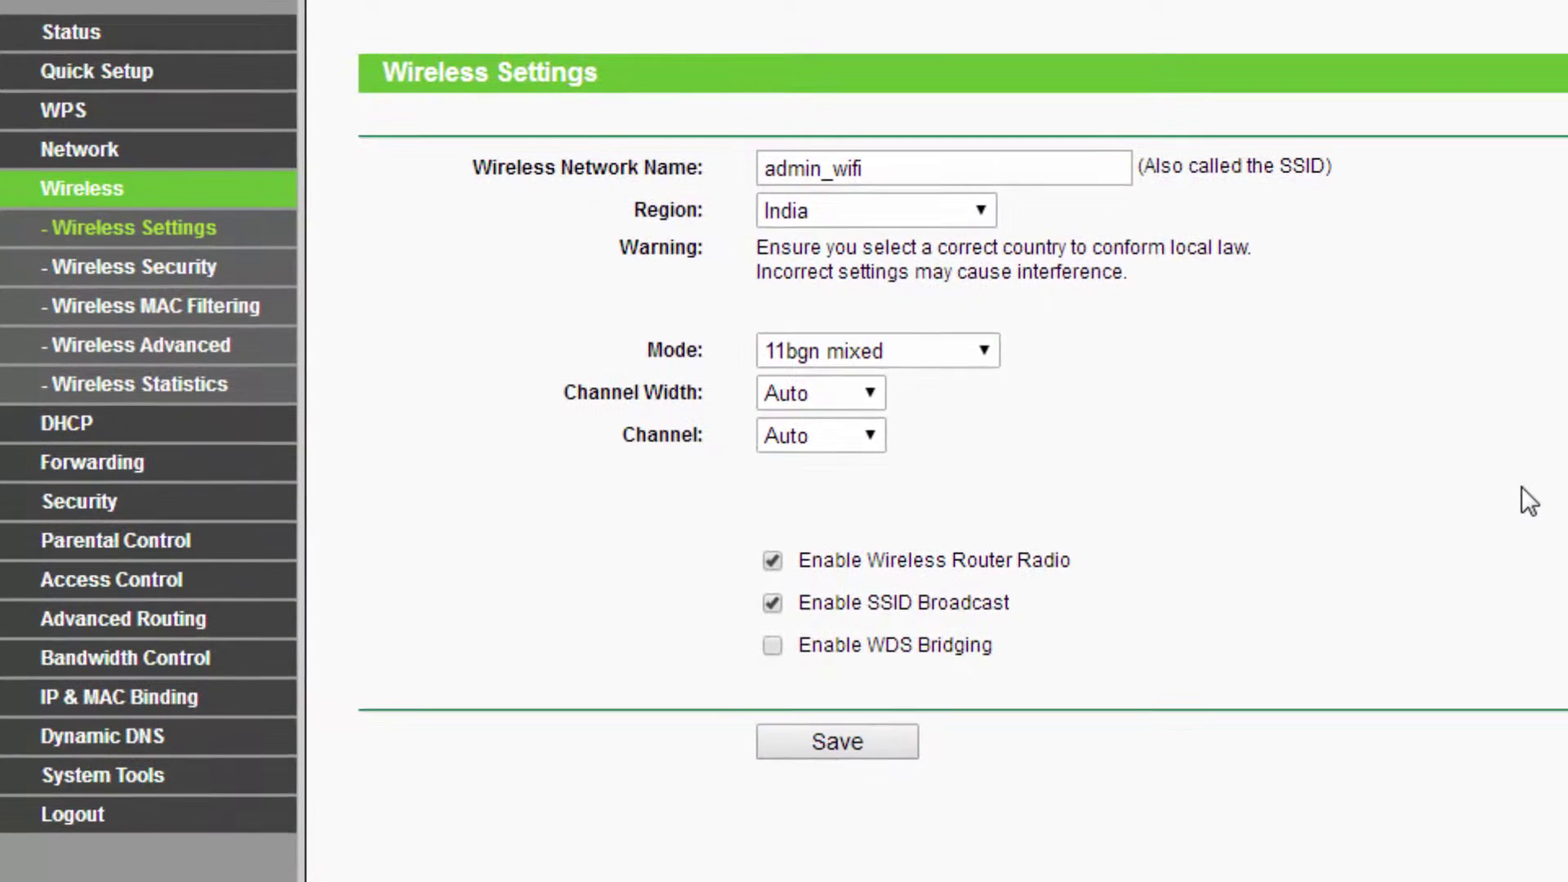
Review Wireless Security's WPA/WPA2-Personal, Enterprise and WEP options, with WPA2-PSK and AES selected.
{"action": "left_click", "coordinate": [176, 253]}
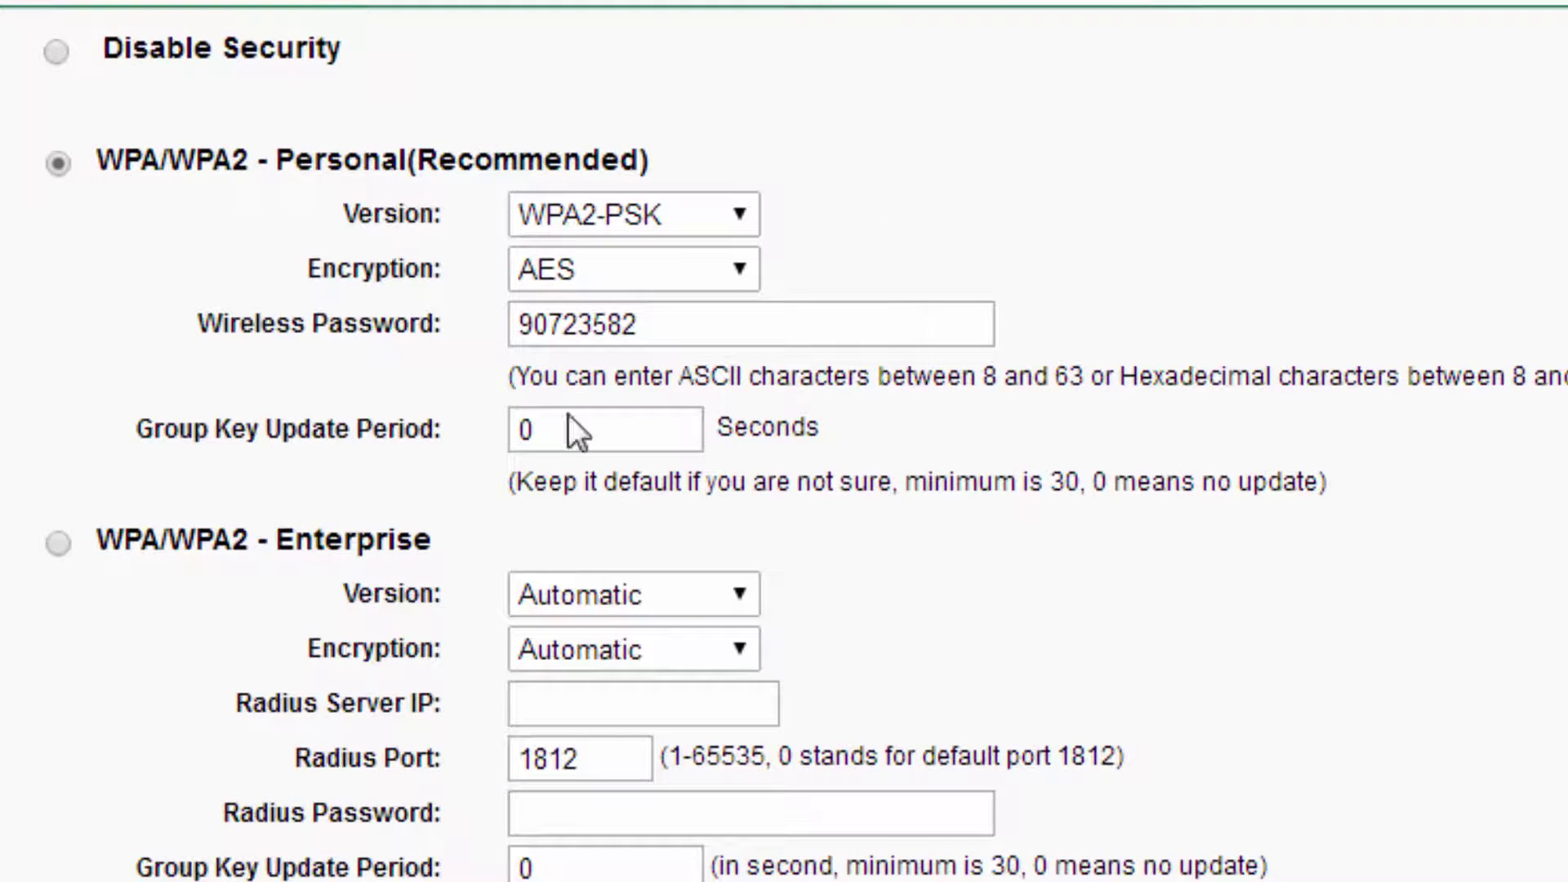
{"action": "scroll", "coordinate": [963, 498], "scroll_direction": "down", "scroll_amount": 2}
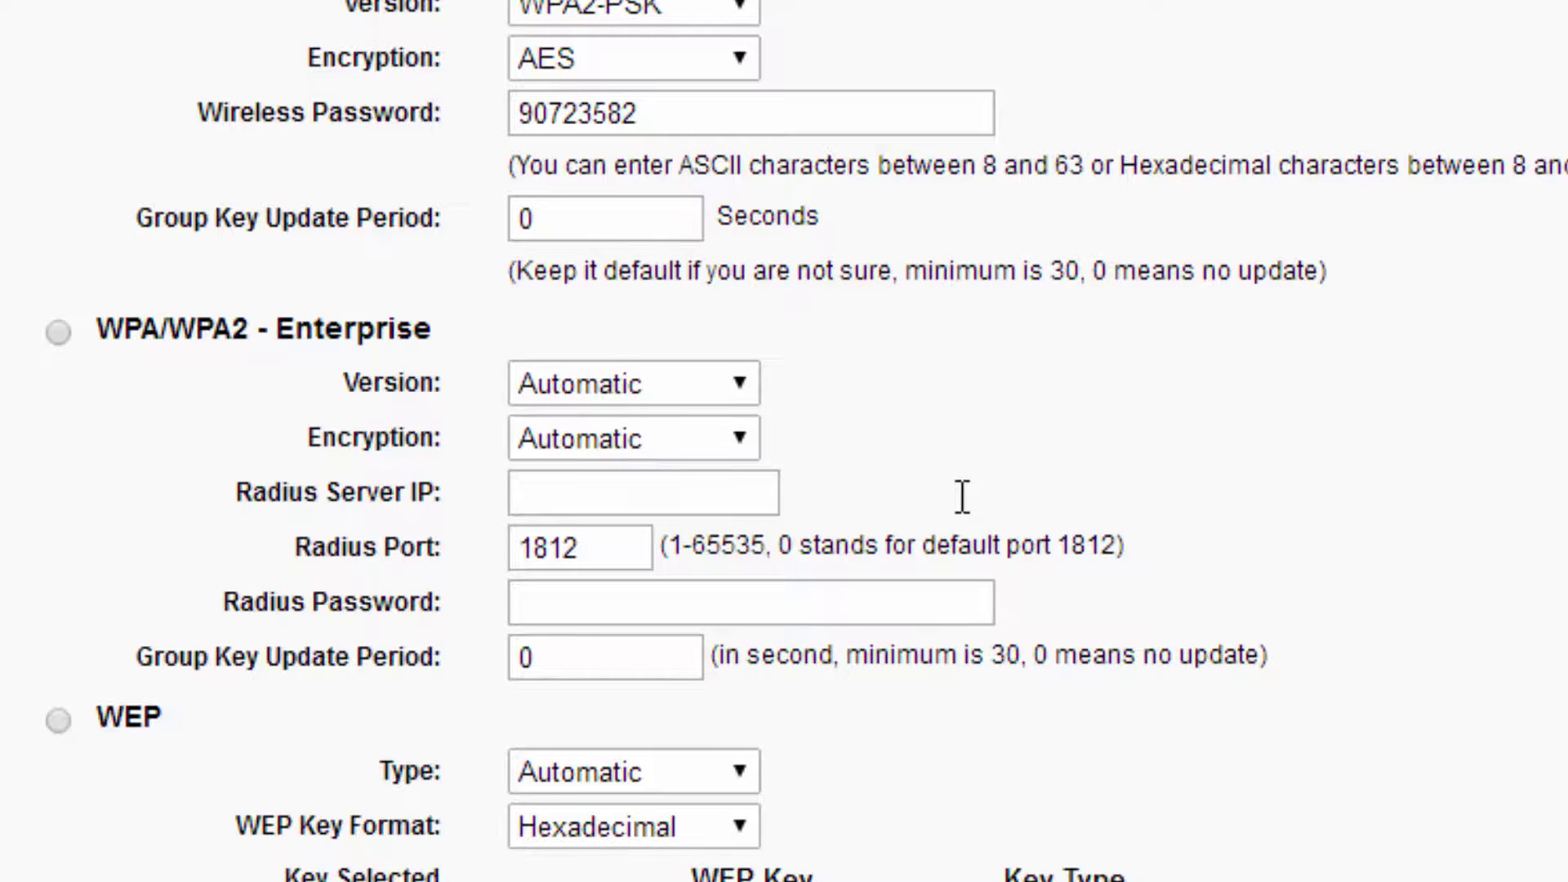
{"action": "scroll", "coordinate": [922, 578], "scroll_direction": "up", "scroll_amount": 2}
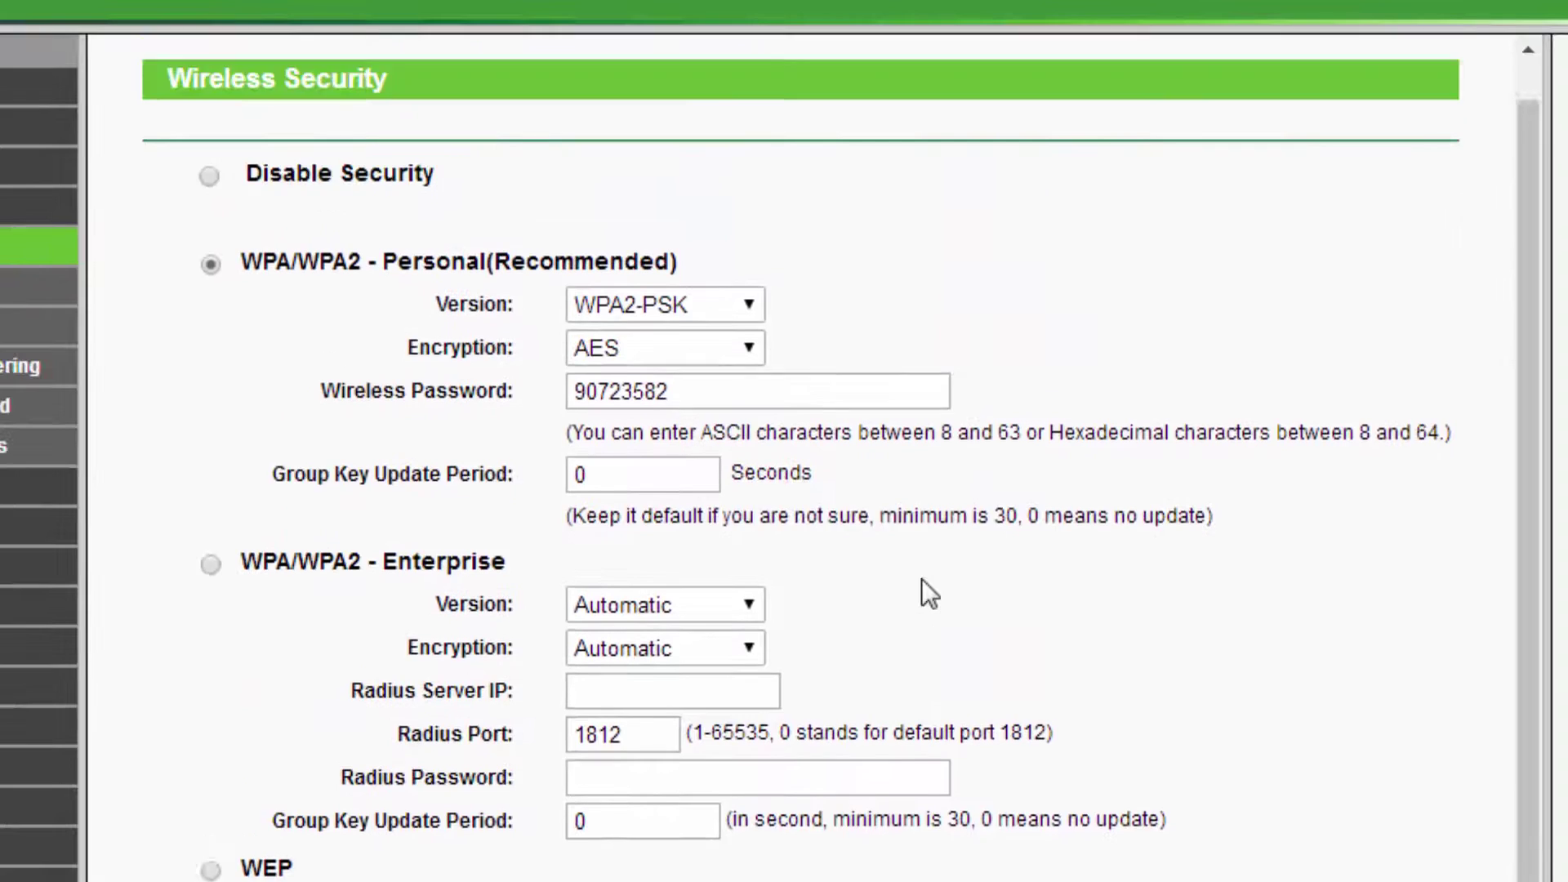
{"action": "scroll", "coordinate": [921, 578], "scroll_direction": "up", "scroll_amount": 1}
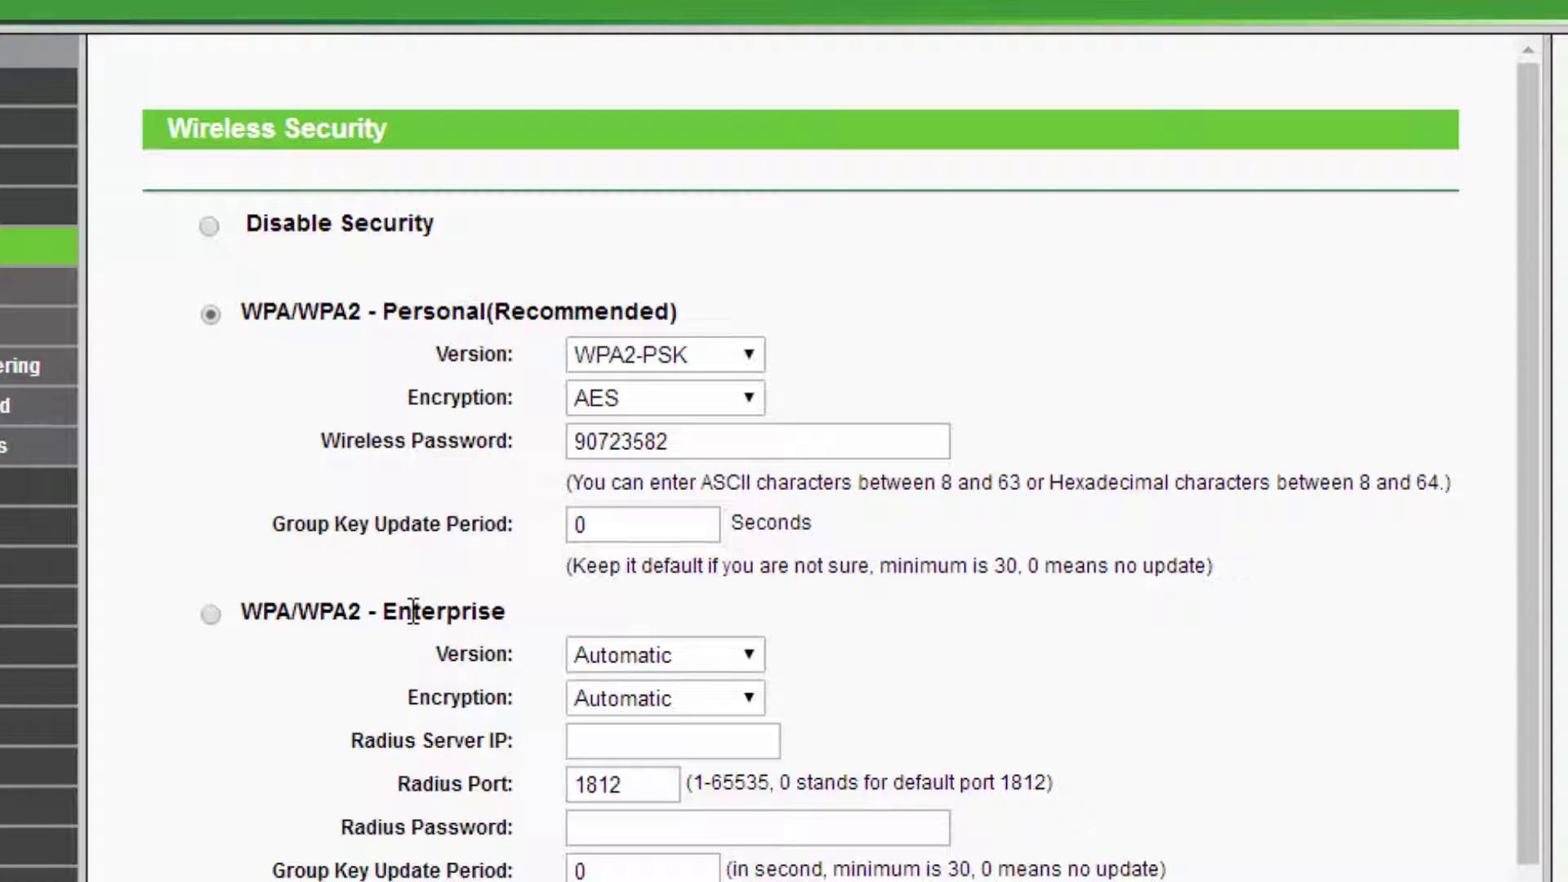
{"action": "scroll", "coordinate": [414, 613], "scroll_direction": "down", "scroll_amount": 3}
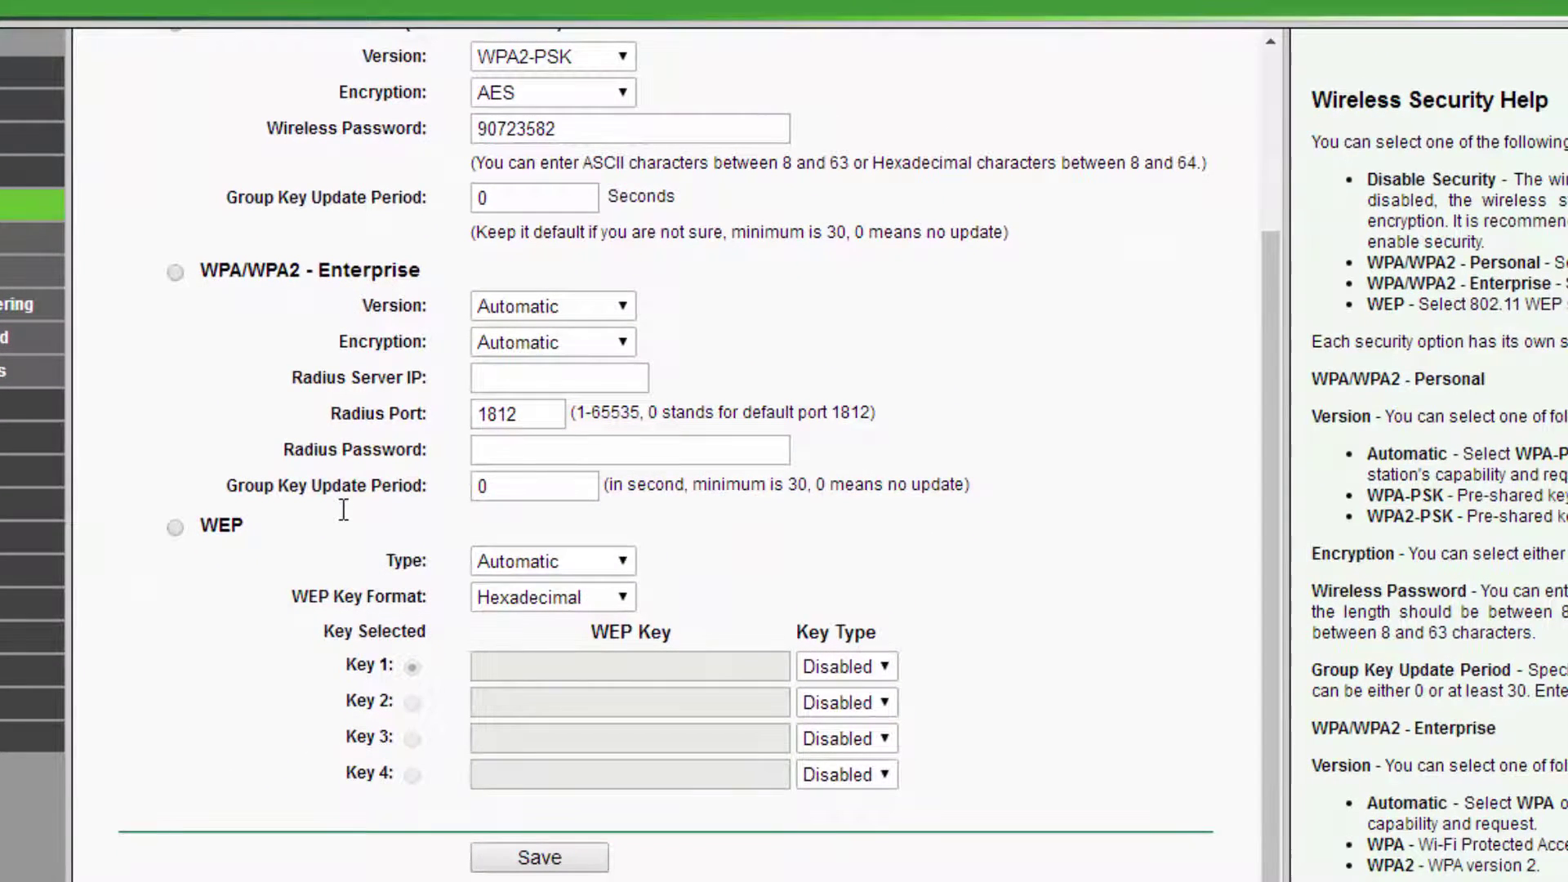
{"action": "scroll", "coordinate": [344, 509], "scroll_direction": "up", "scroll_amount": 3}
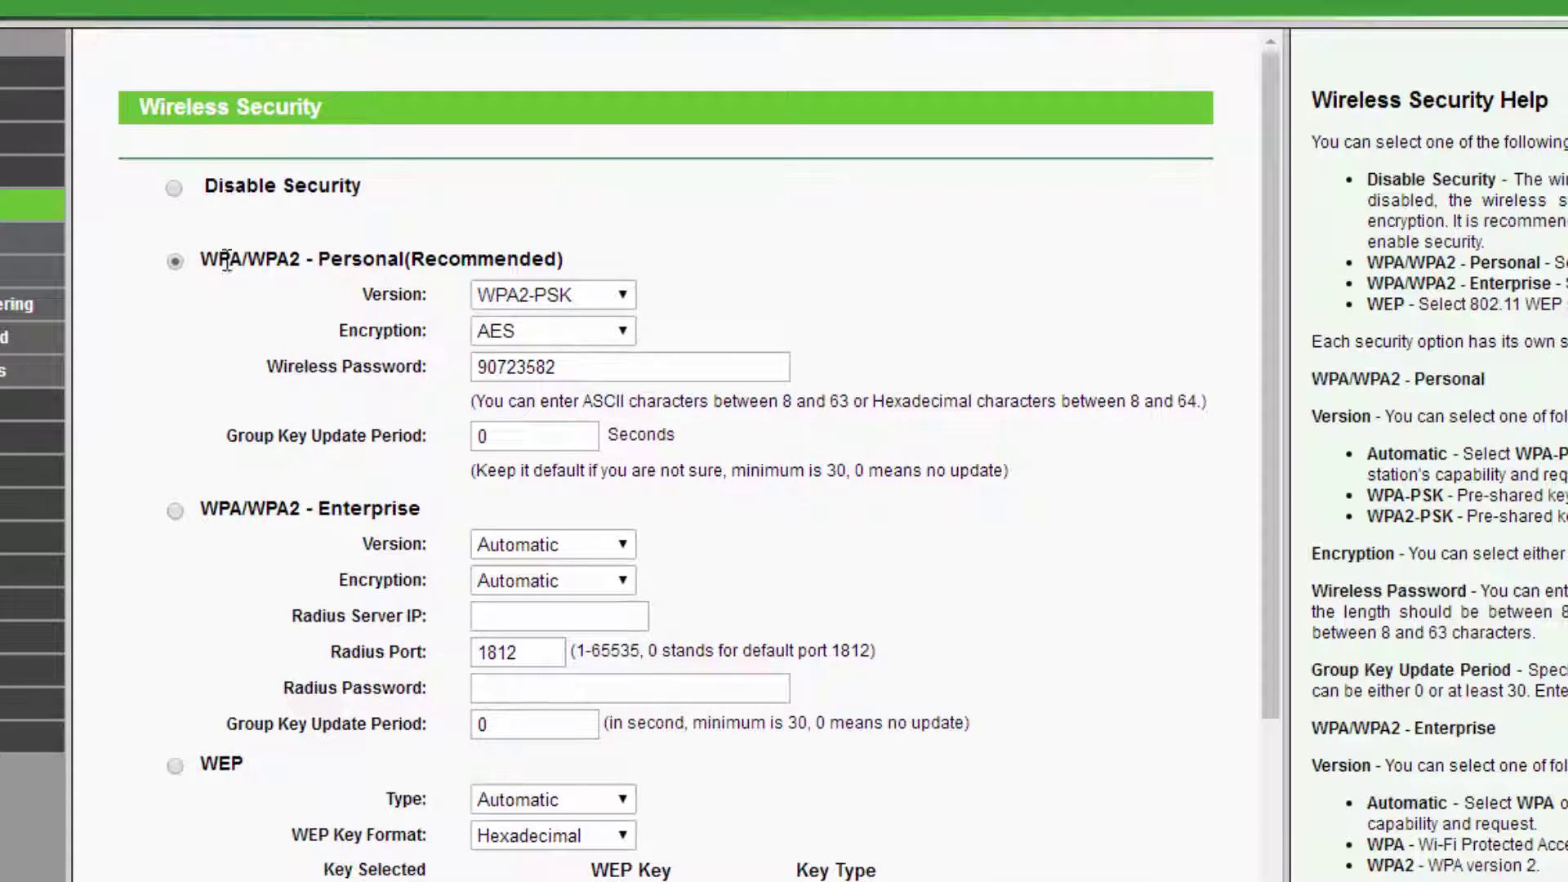
{"action": "left_click_drag", "start_coordinate": [205, 259], "coordinate": [578, 255]}
{"action": "scroll", "coordinate": [247, 699], "scroll_direction": "down", "scroll_amount": 3}
{"action": "scroll", "coordinate": [429, 637], "scroll_direction": "up", "scroll_amount": 3}
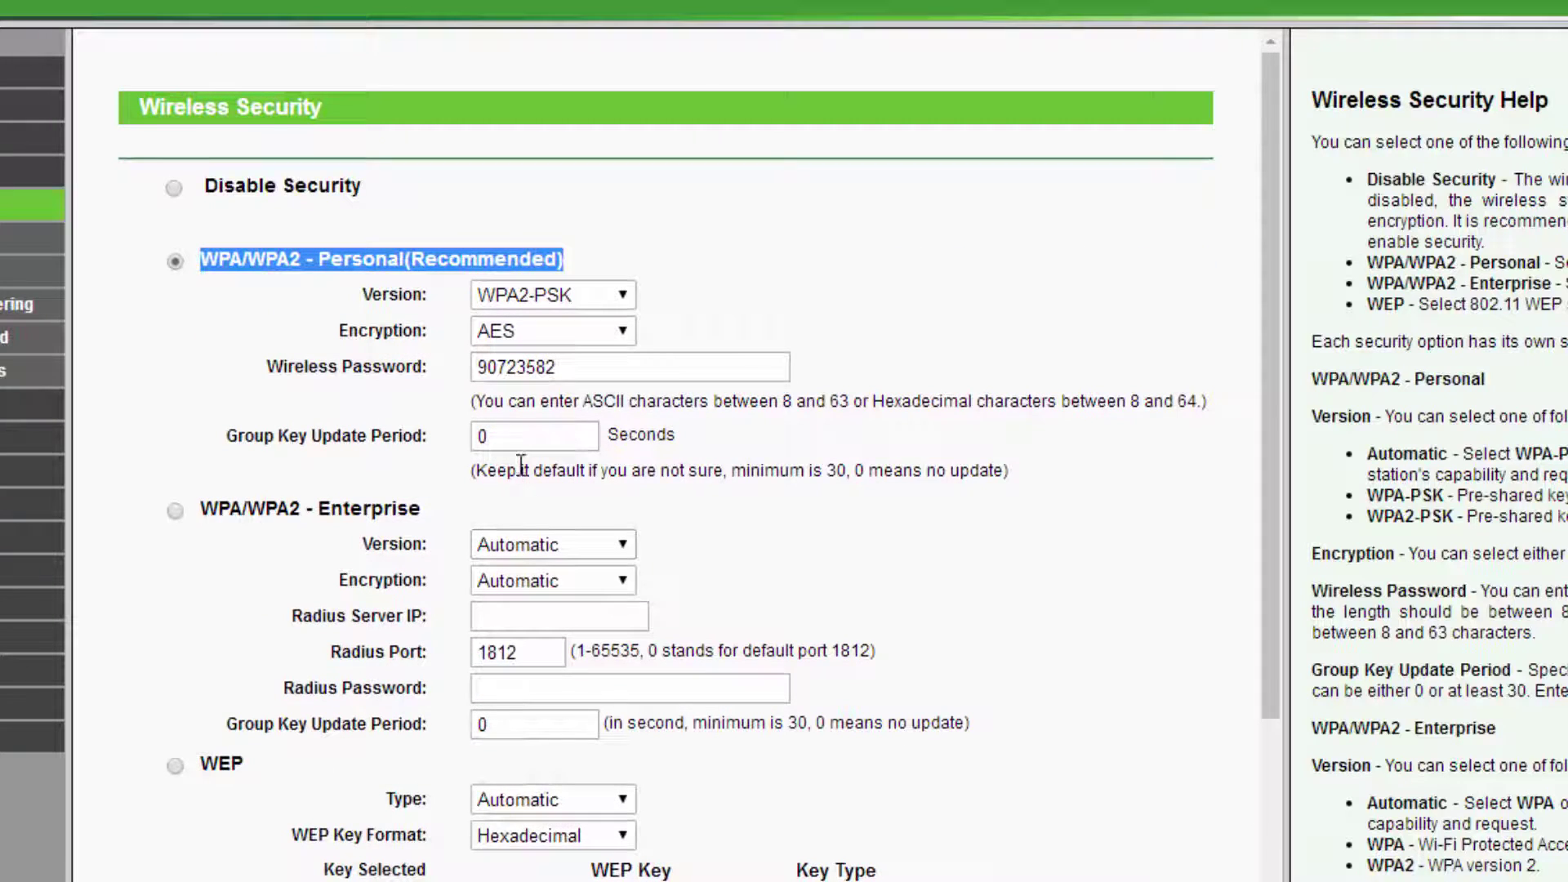
Keep WPA2-PSK, replace the wireless password with the new passphrase, and save.
{"action": "left_click", "coordinate": [562, 372]}
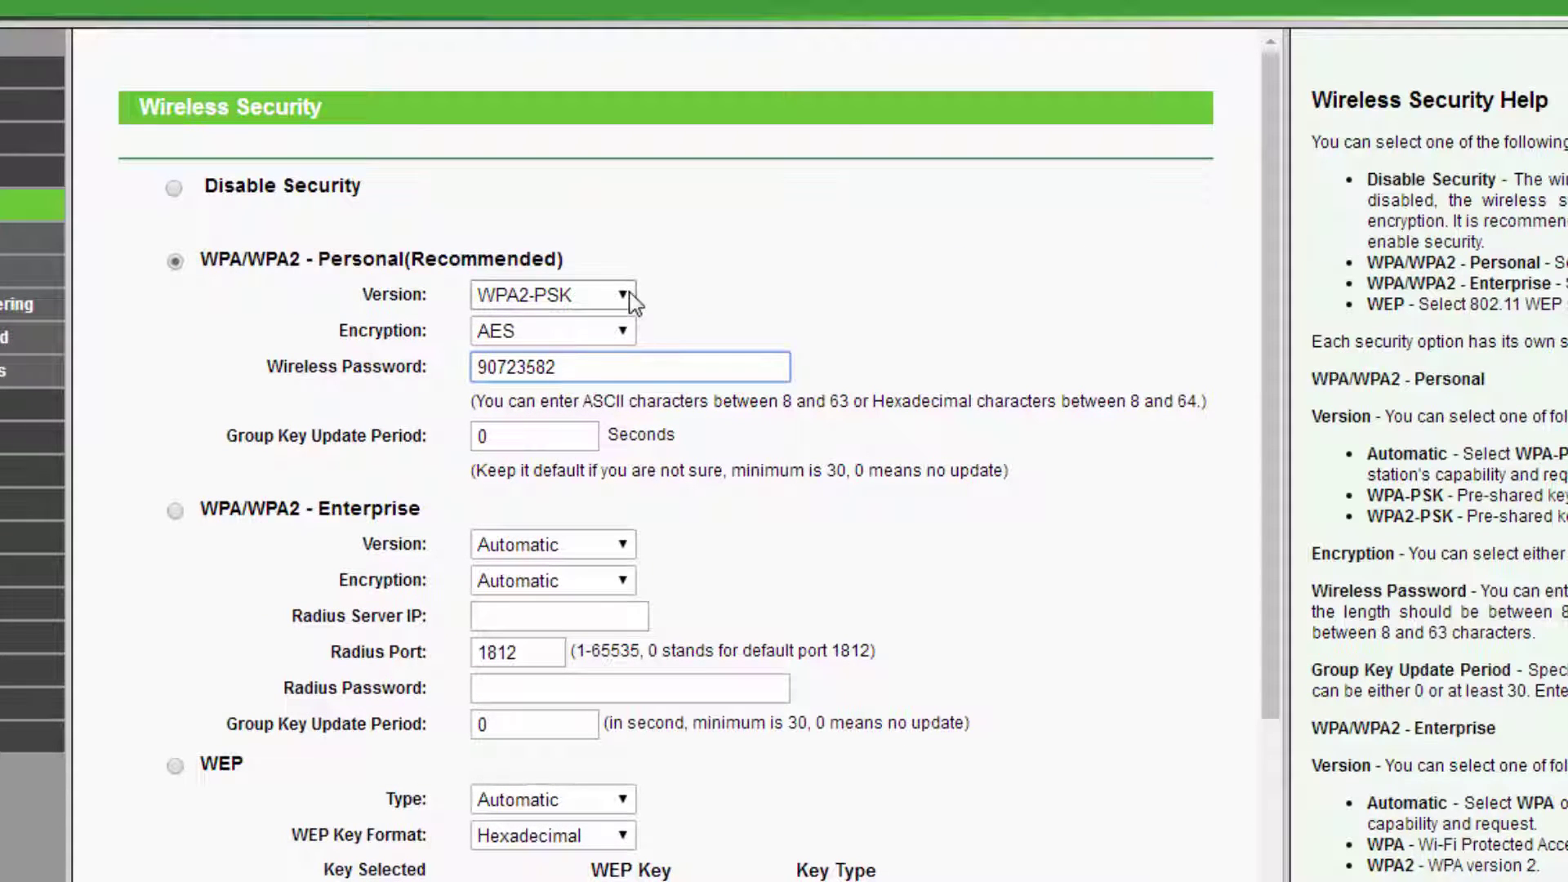
{"action": "left_click", "coordinate": [627, 297]}
{"action": "left_click", "coordinate": [588, 369]}
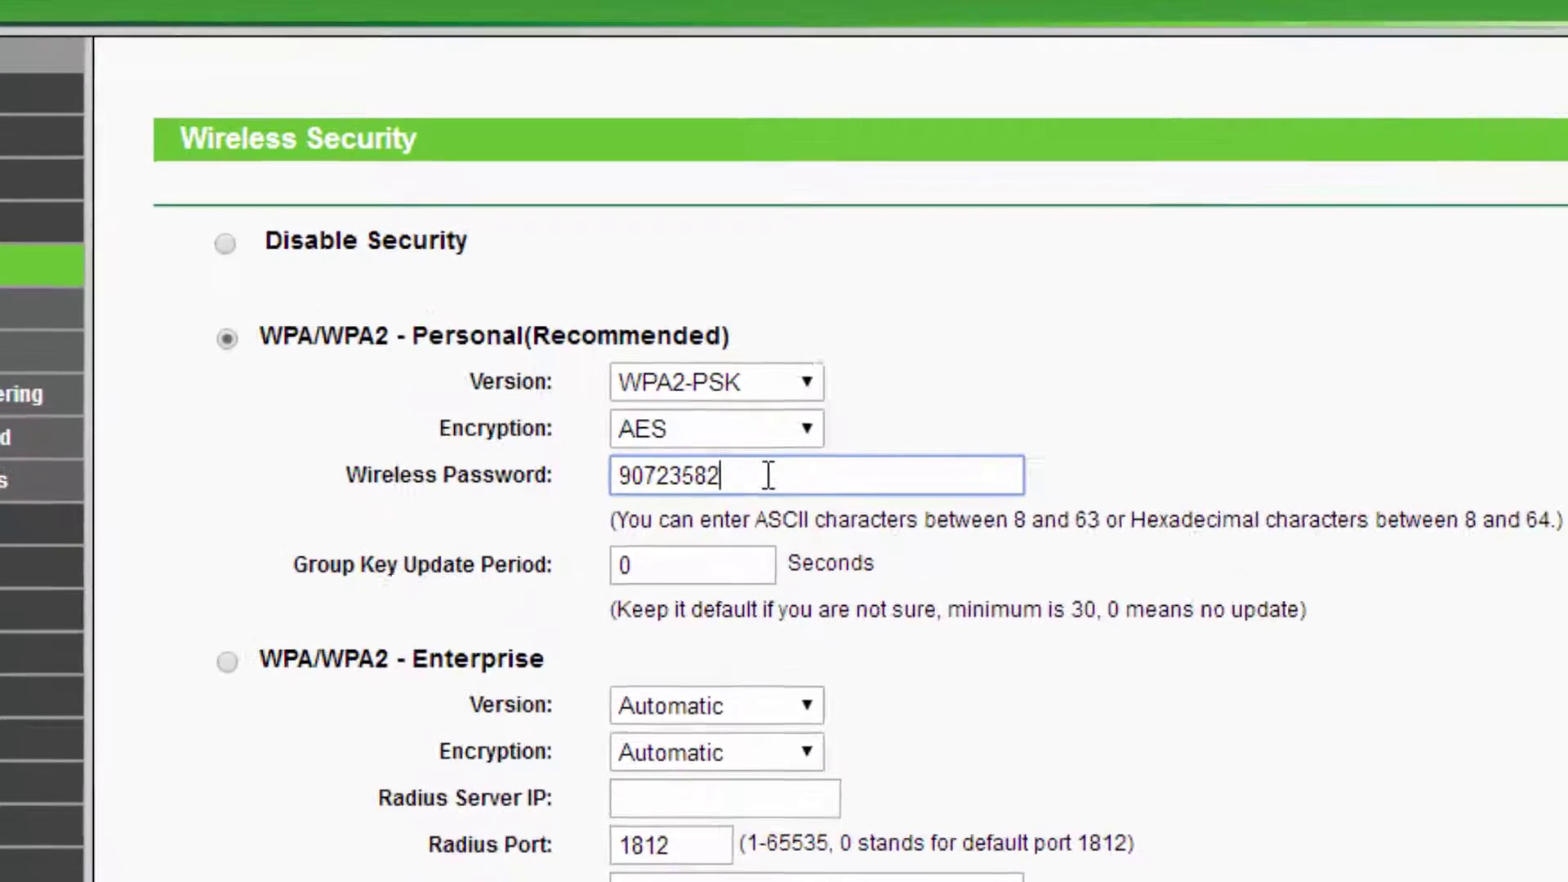
{"action": "key", "text": "BackSpace"}
{"action": "key", "text": "BackSpace"}
{"action": "key", "text": "BackSpace"}
{"action": "key", "text": "BackSpace"}
{"action": "key", "text": "BackSpace"}
{"action": "key", "text": "BackSpace"}
{"action": "key", "text": "BackSpace"}
{"action": "key", "text": "BackSpace"}
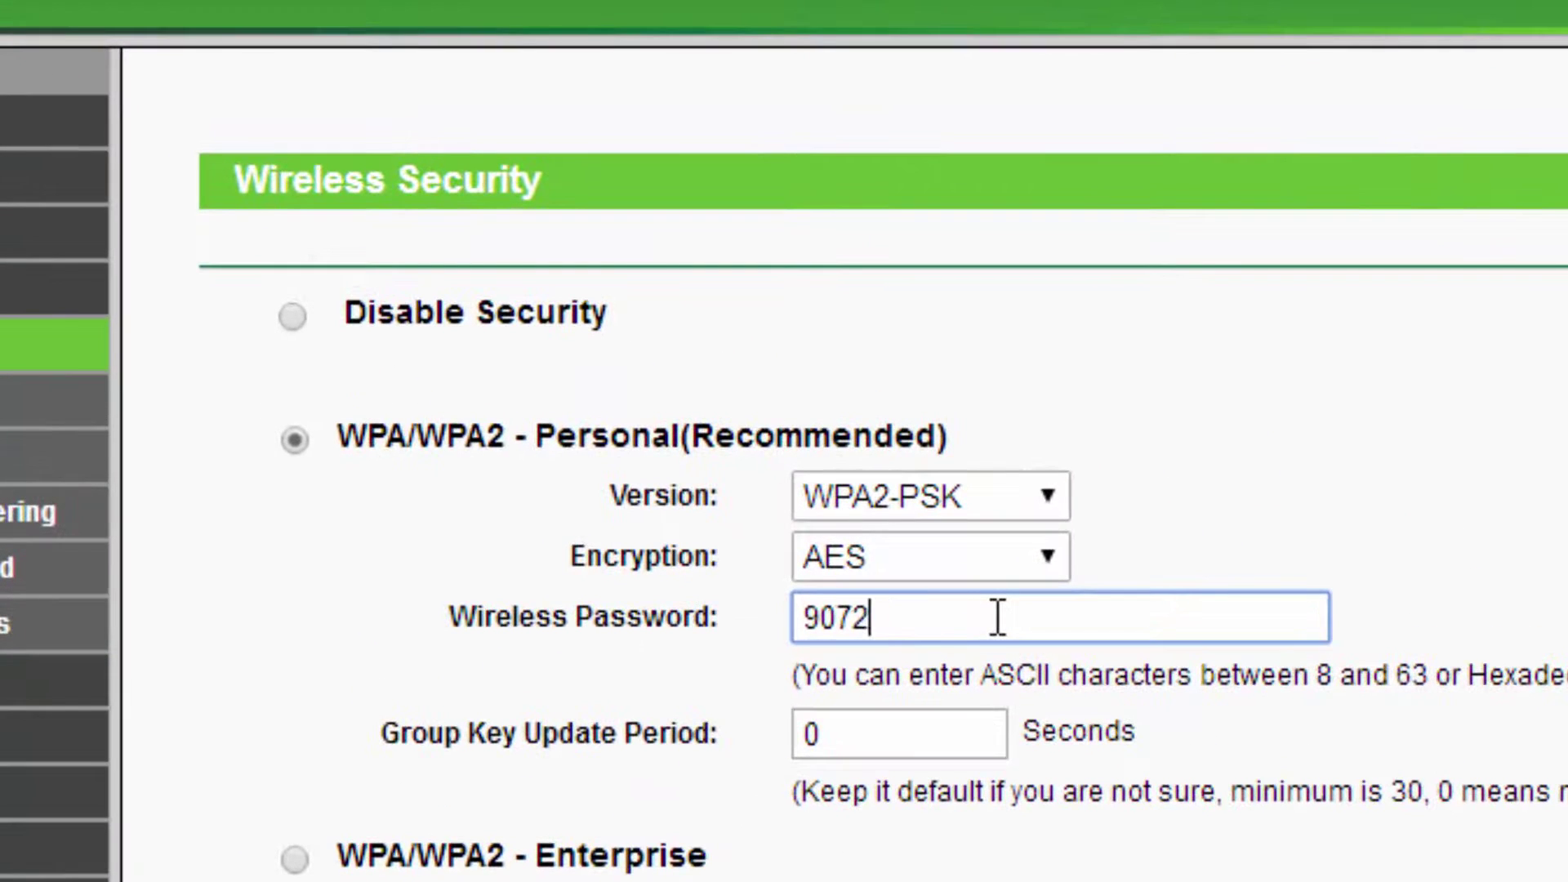
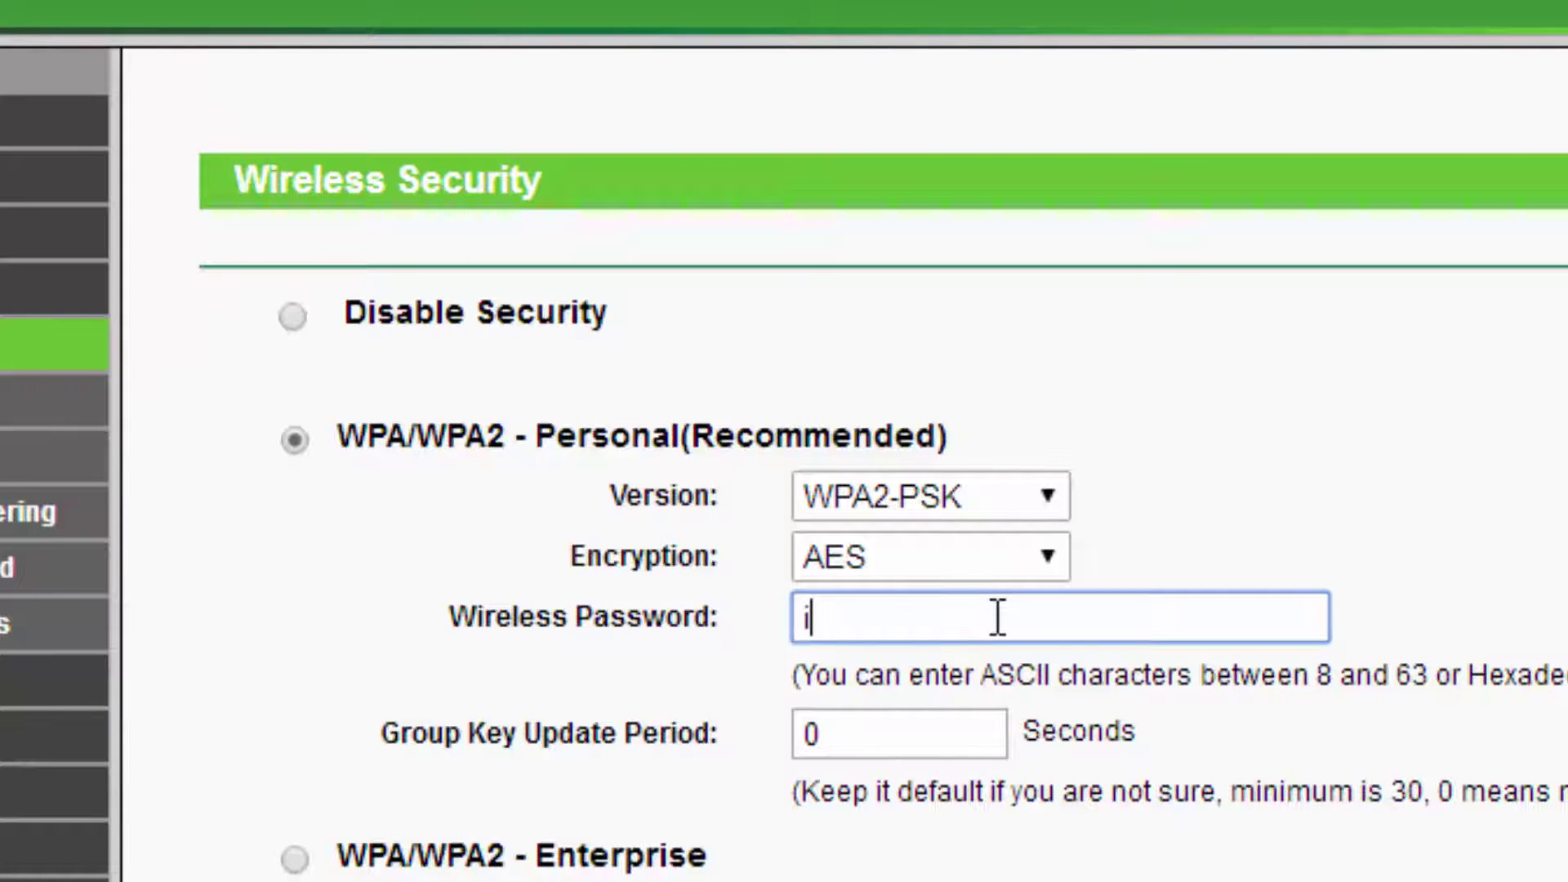
{"action": "key", "text": "BackSpace"}
{"action": "key", "text": "BackSpace"}
{"action": "key", "text": "BackSpace"}
{"action": "key", "text": "BackSpace"}
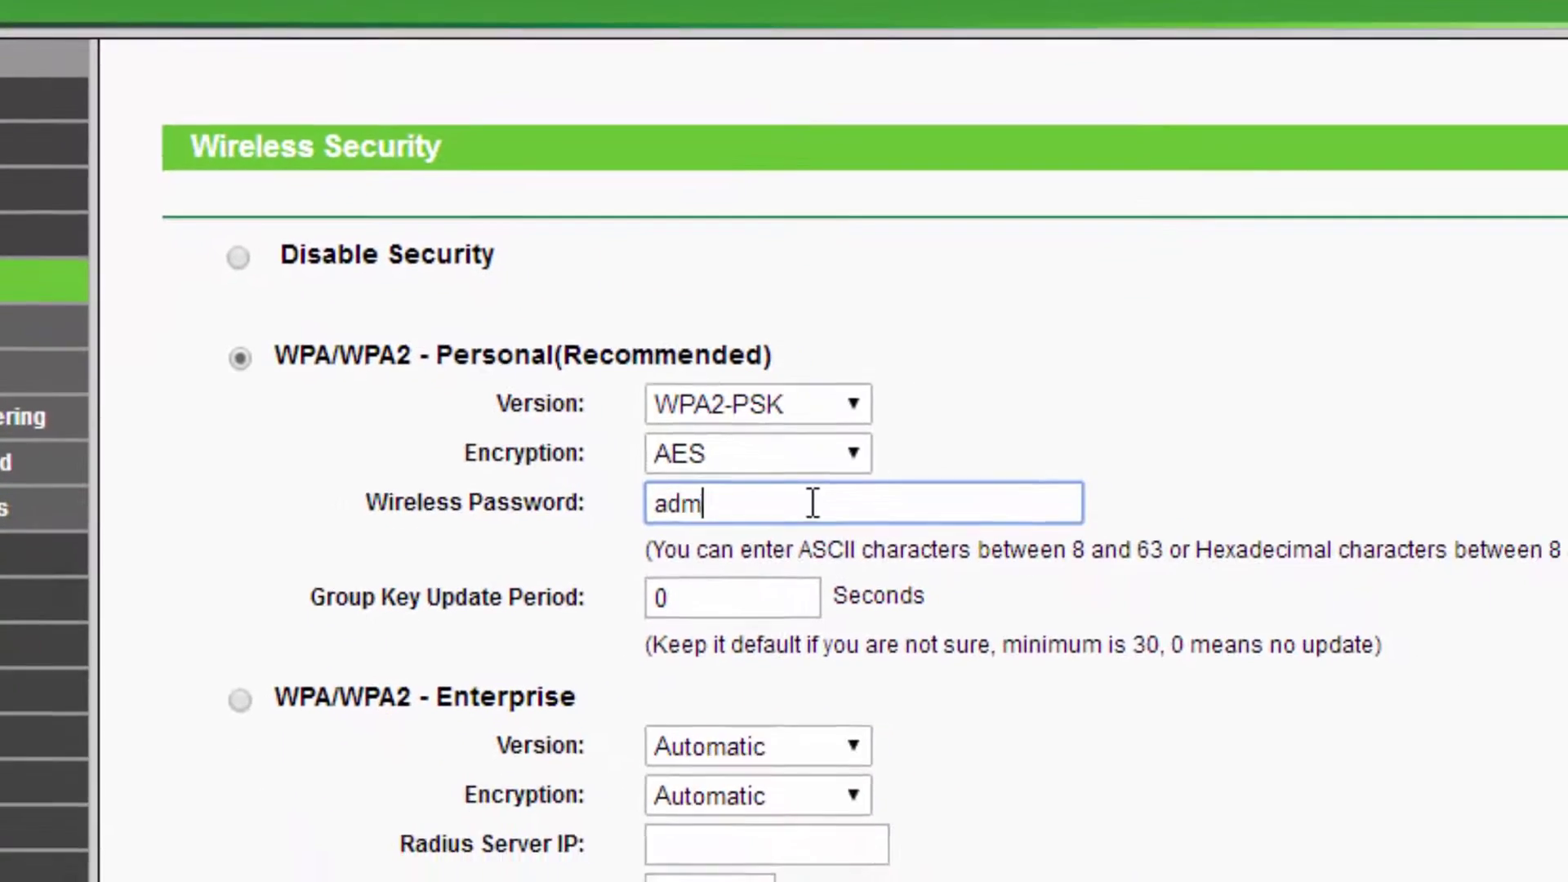
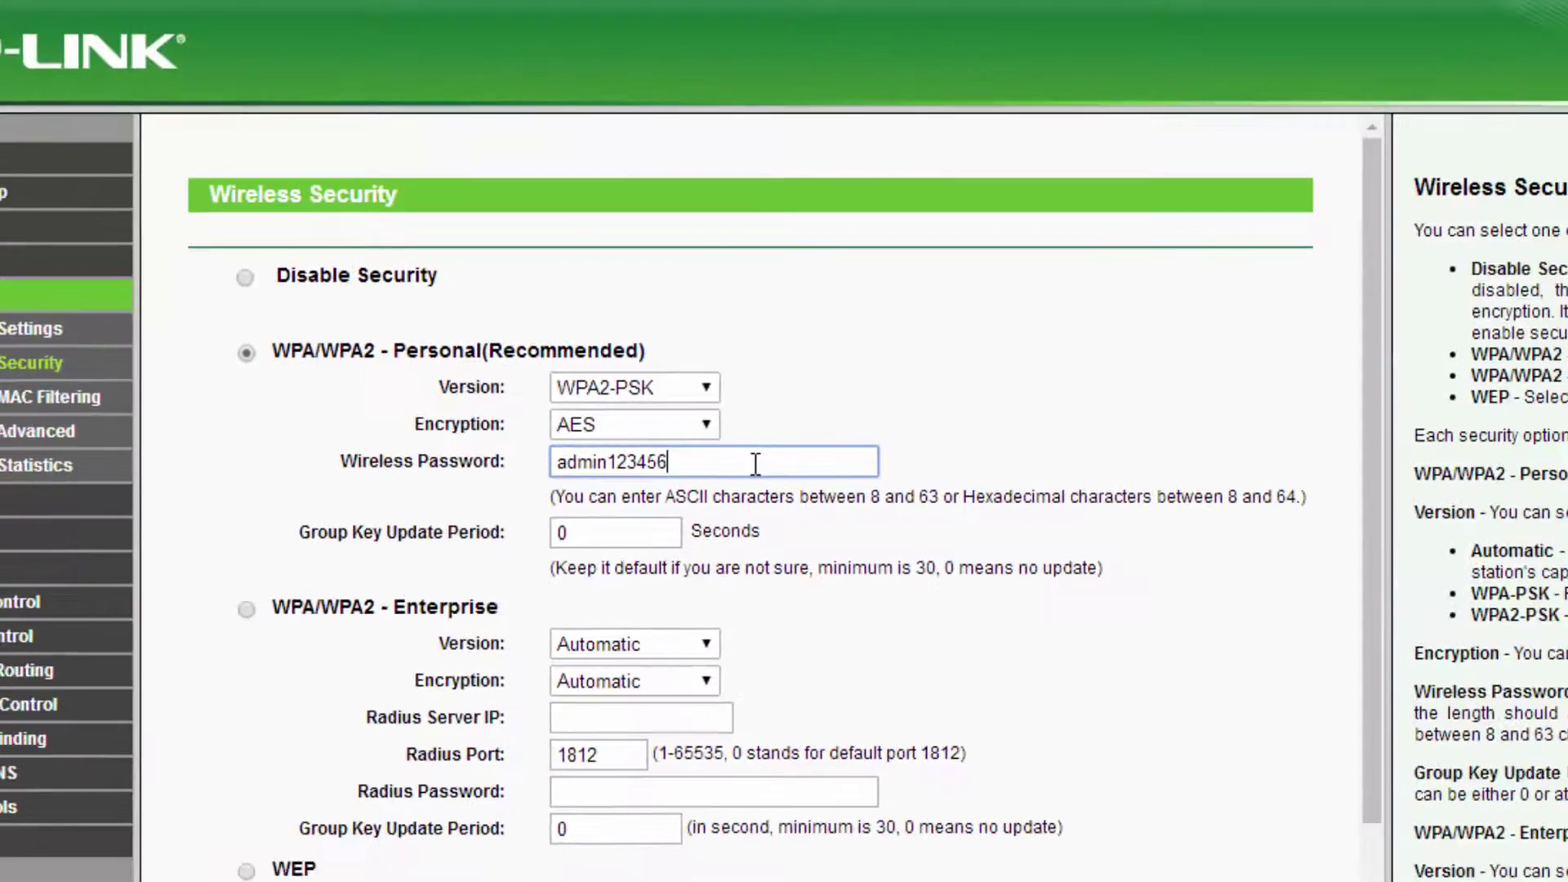
{"action": "scroll", "coordinate": [850, 523], "scroll_direction": "down", "scroll_amount": 3}
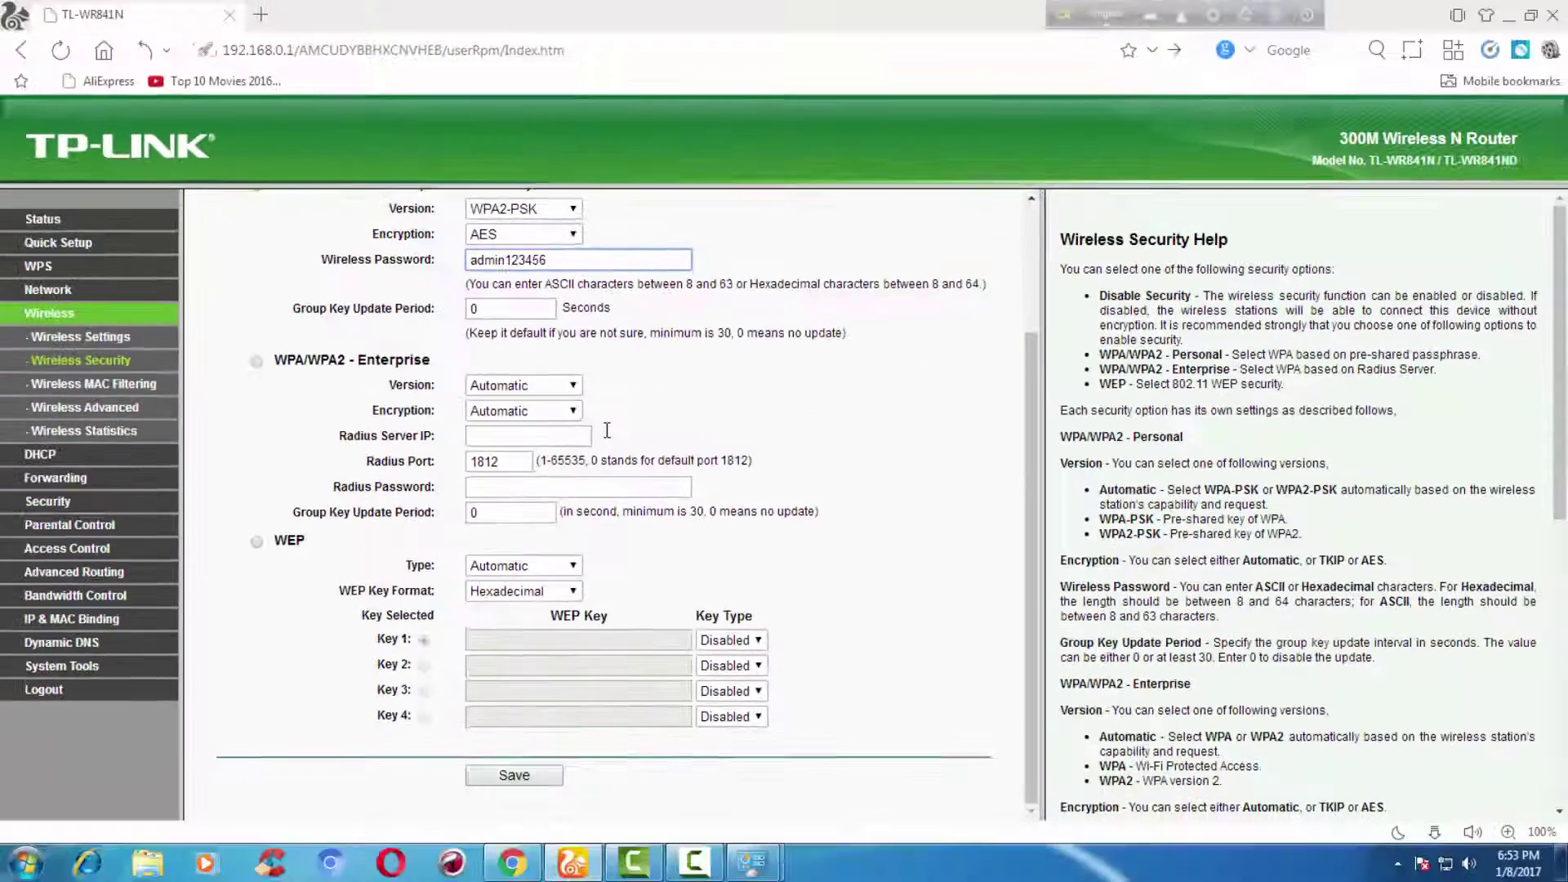
{"action": "left_click", "coordinate": [500, 778]}
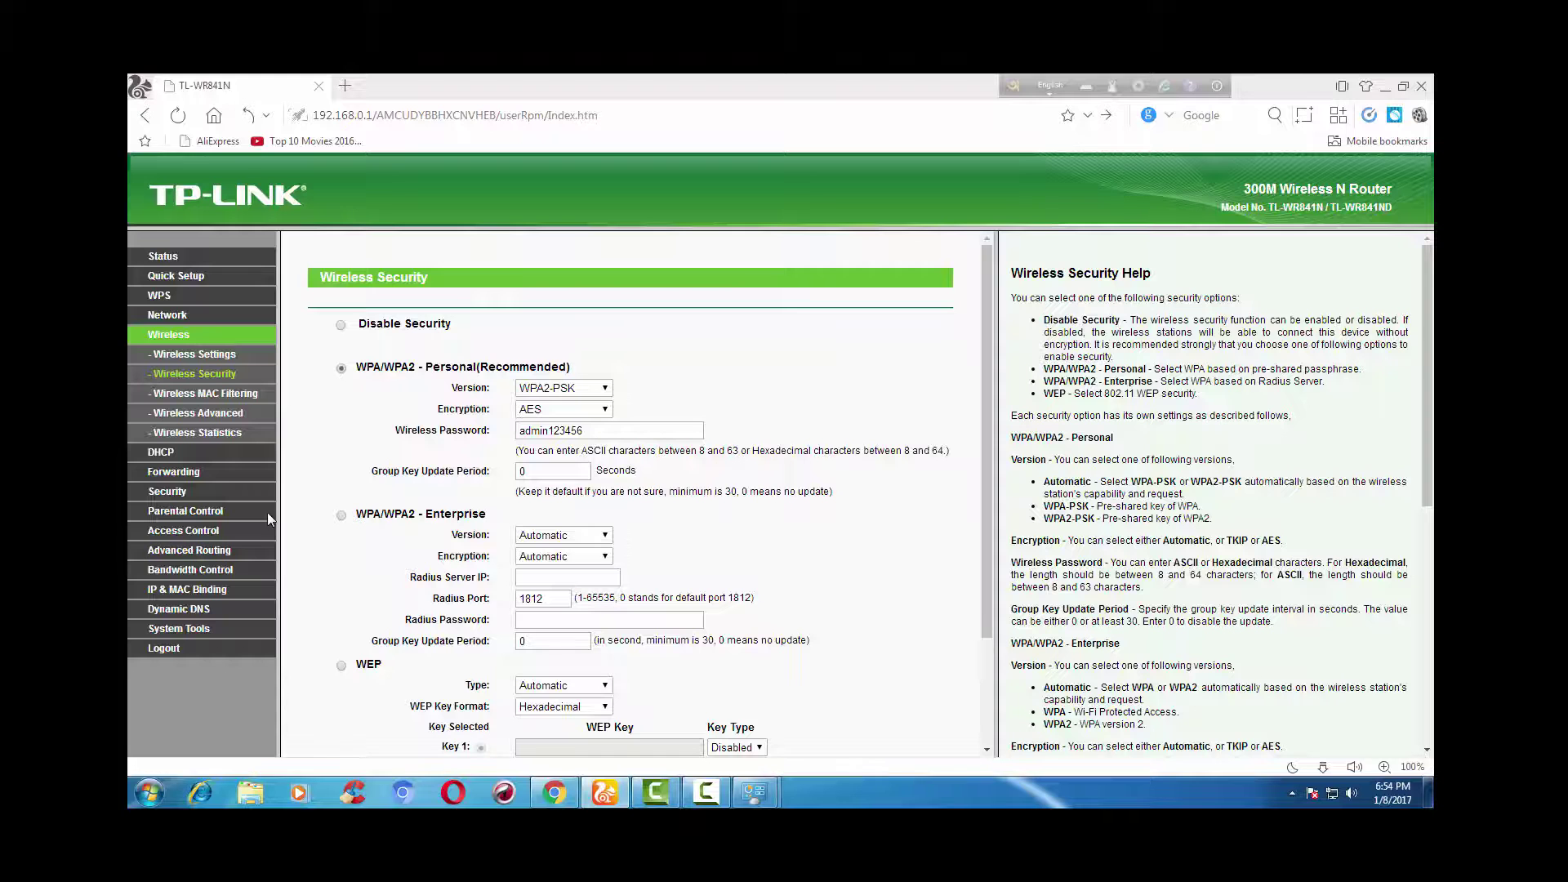
Close the performance warning and refresh the DHCP Client List, showing the Android device at 192.168.0.3.
{"action": "left_click", "coordinate": [175, 451]}
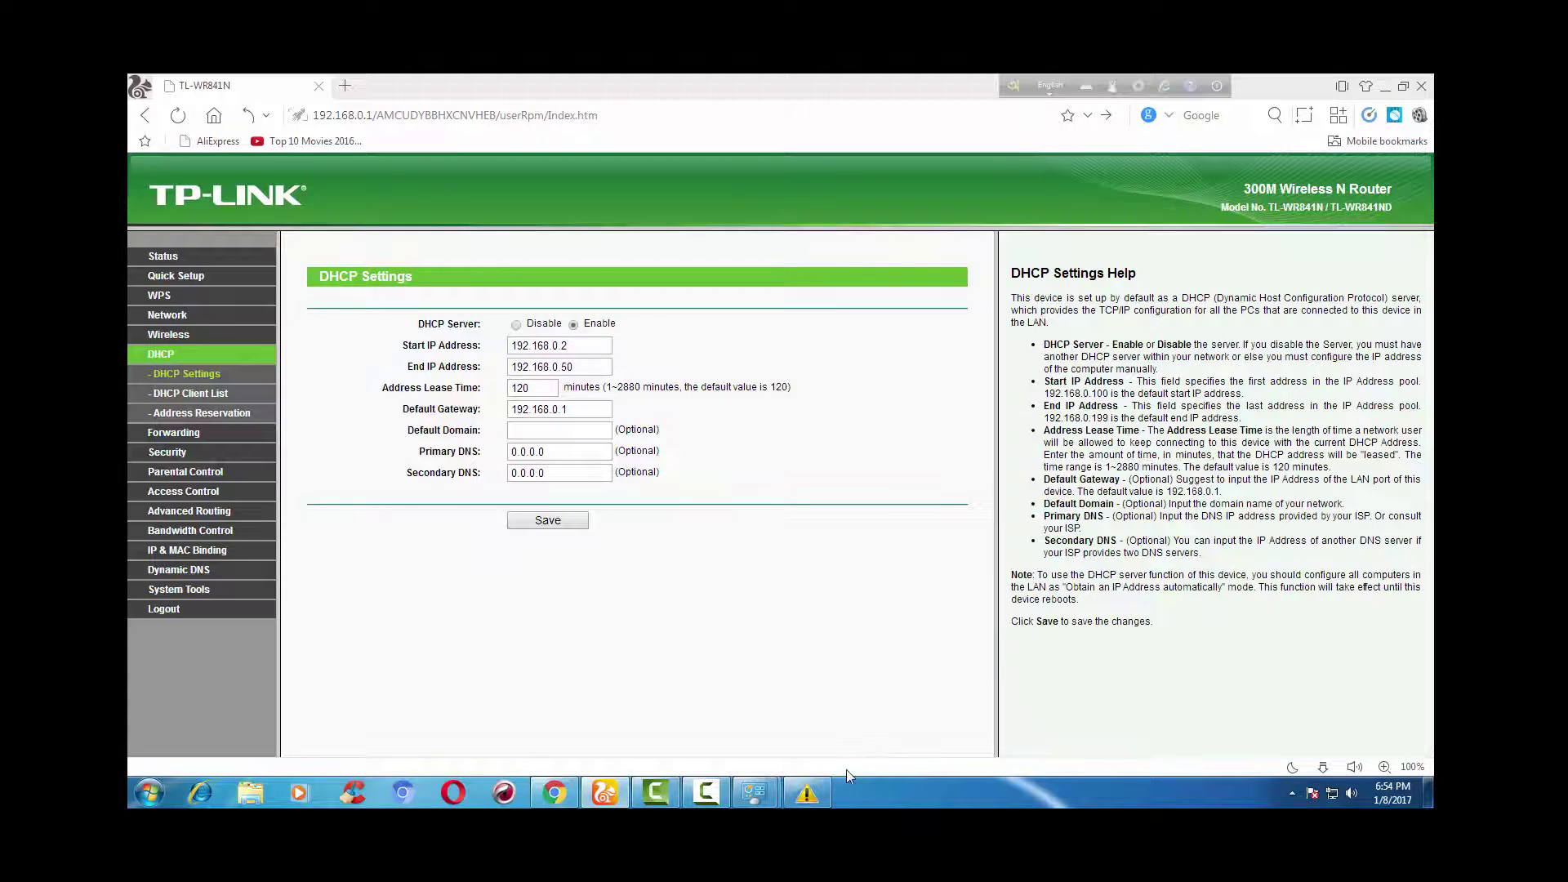
{"action": "right_click", "coordinate": [807, 792]}
{"action": "left_click", "coordinate": [784, 756]}
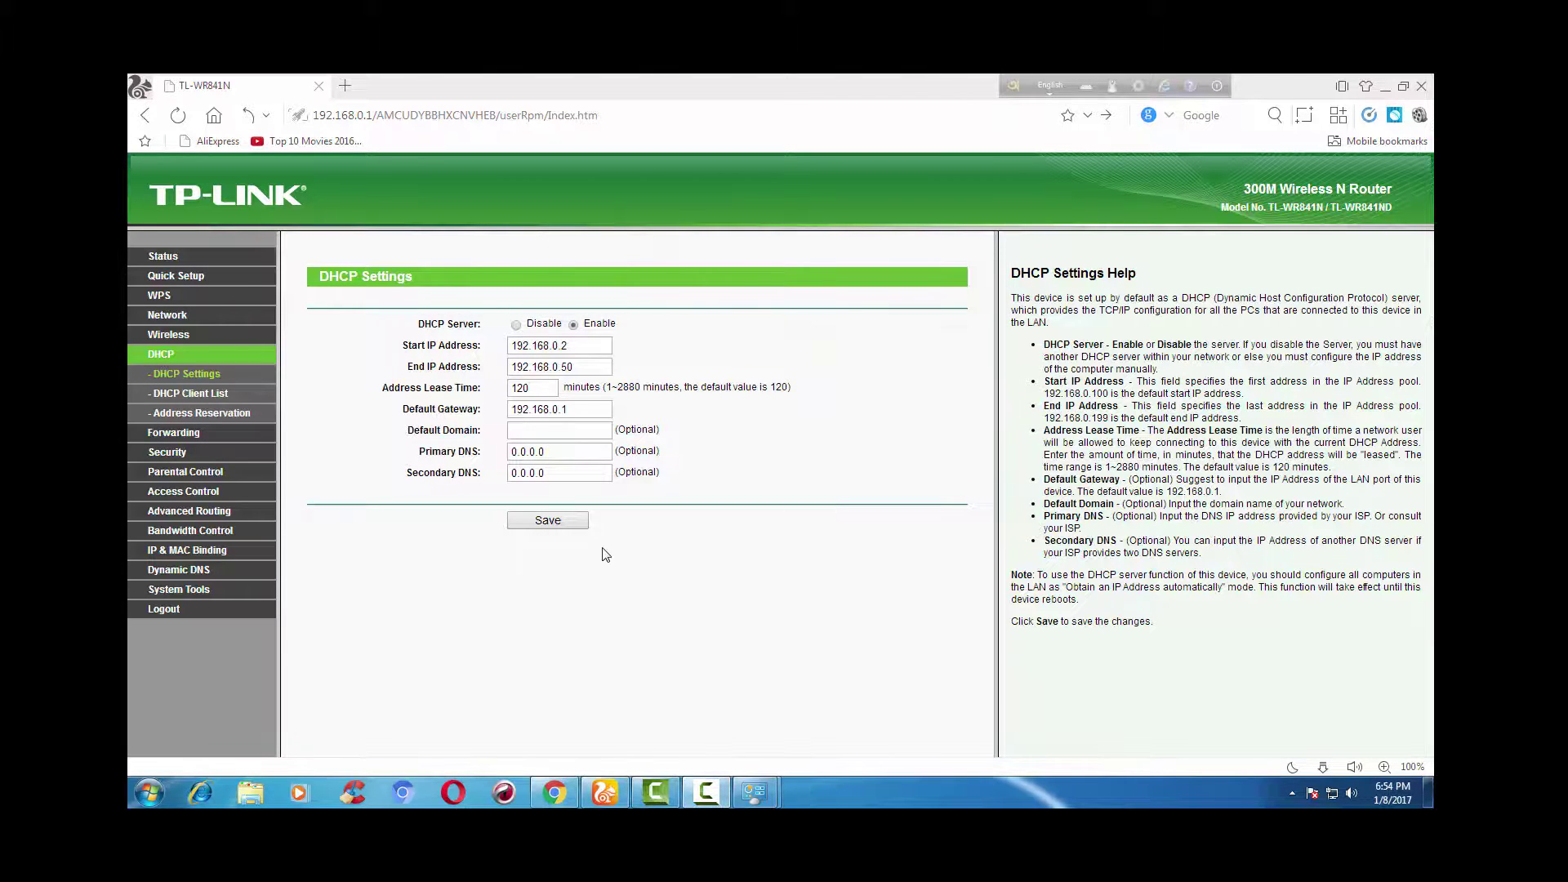
{"action": "left_click", "coordinate": [214, 395]}
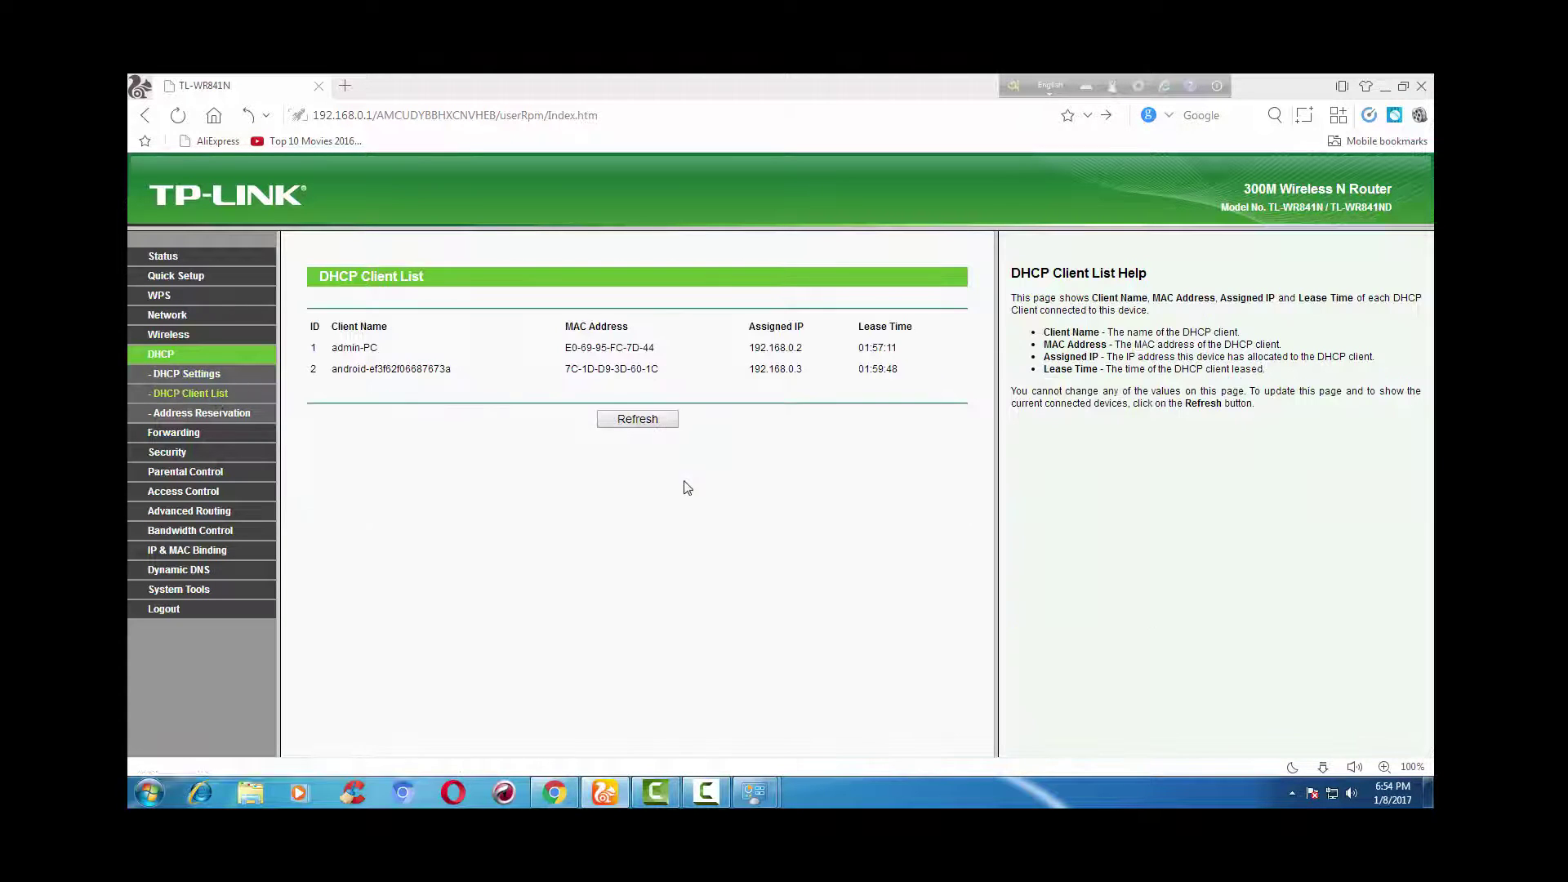
{"action": "left_click_drag", "start_coordinate": [331, 368], "coordinate": [497, 381]}
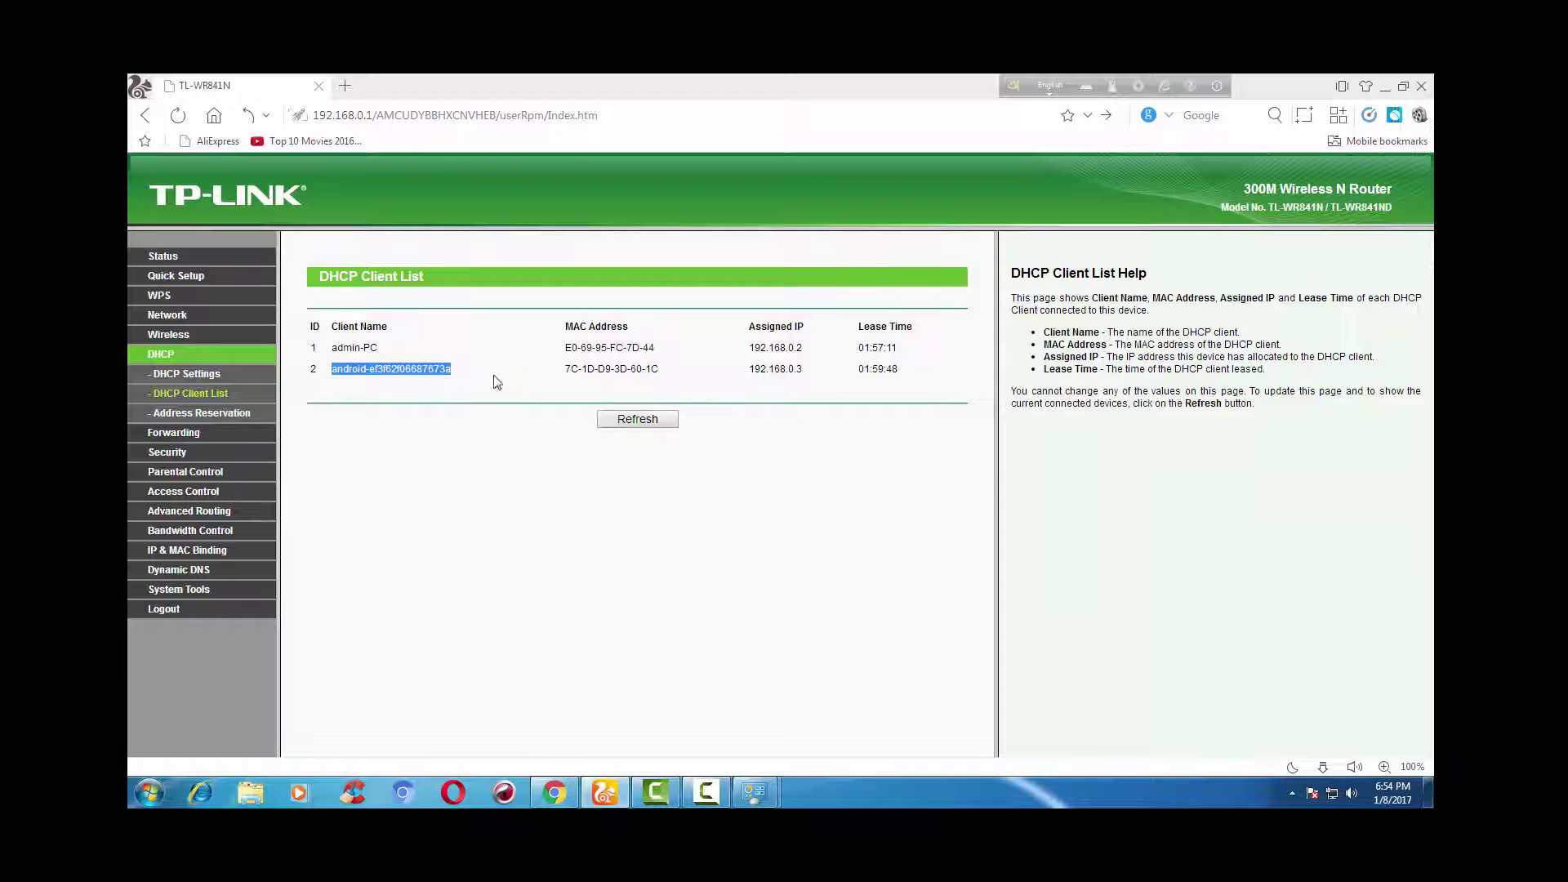
{"action": "left_click", "coordinate": [649, 426]}
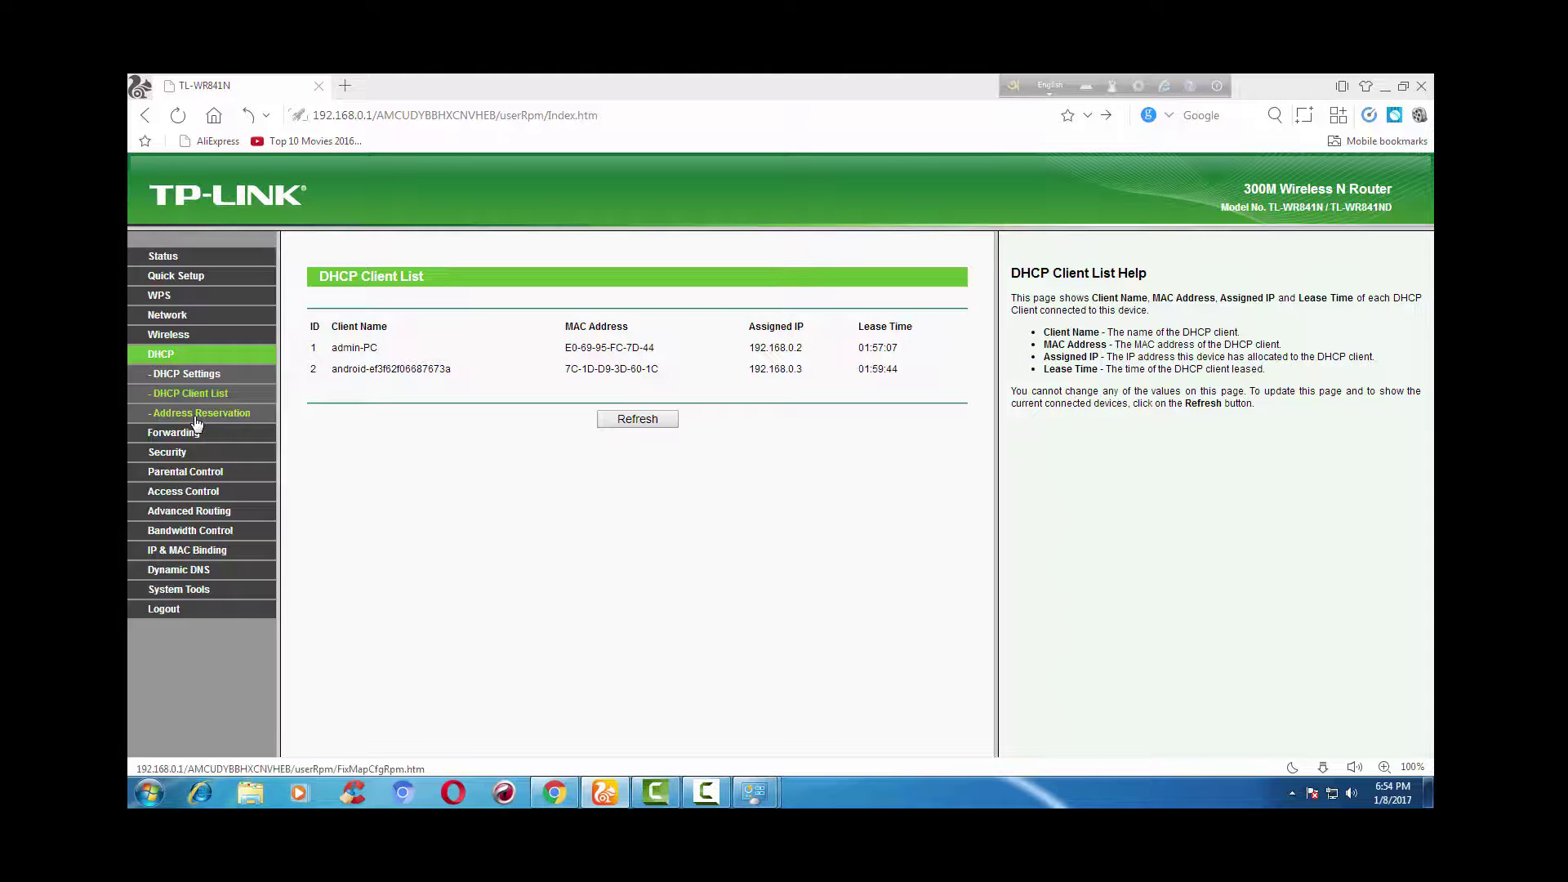
Browse Bandwidth Control, its Rule List, Status, Time Settings and the Password page.
{"action": "left_click", "coordinate": [201, 530]}
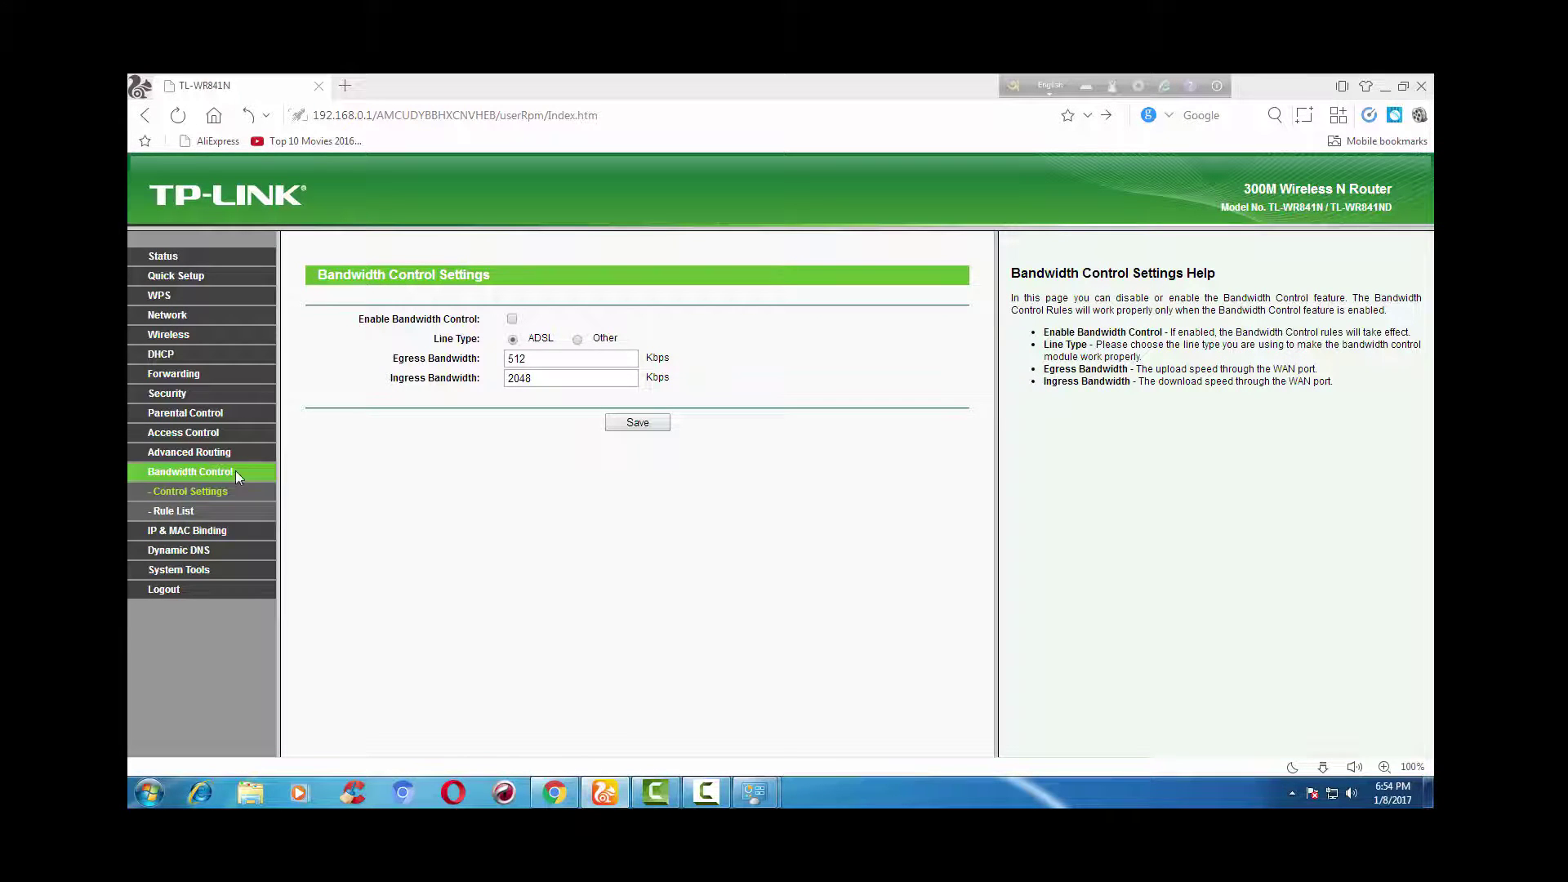
{"action": "left_click", "coordinate": [190, 515]}
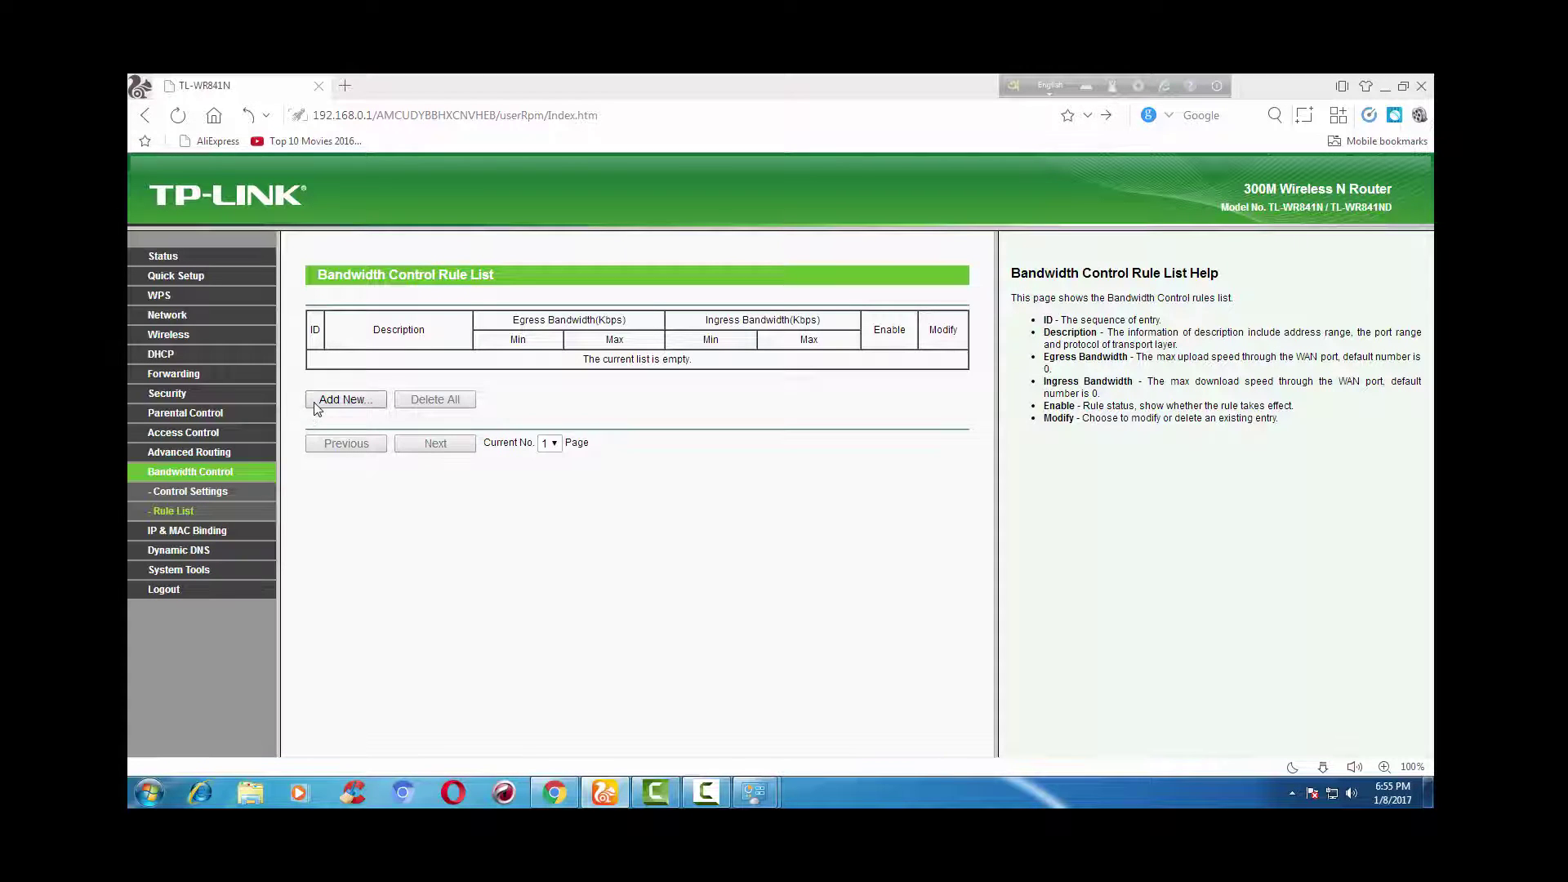
{"action": "left_click", "coordinate": [753, 792]}
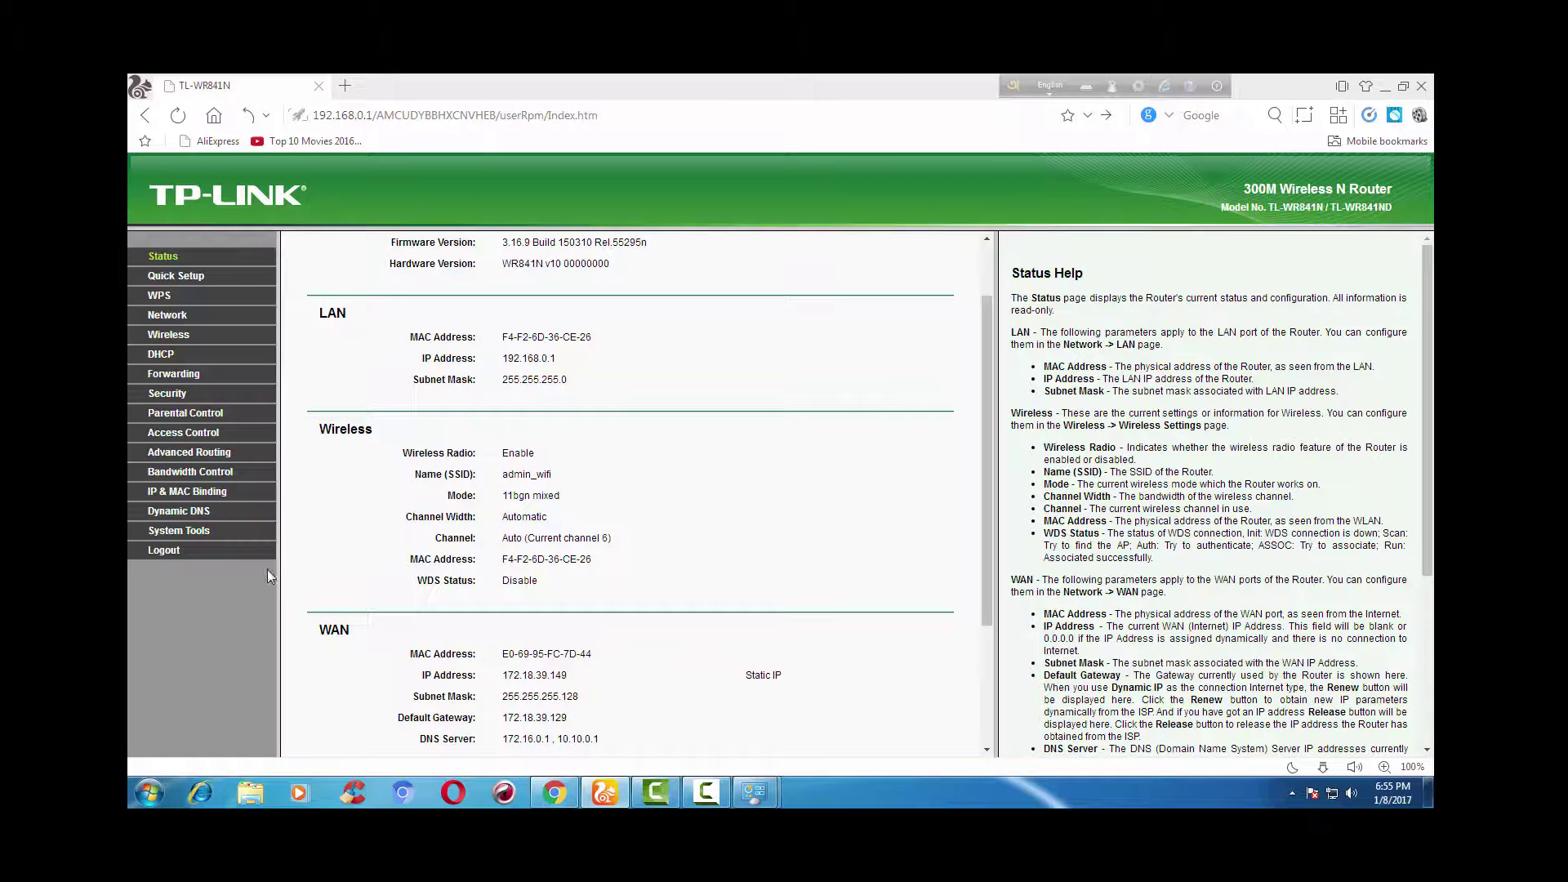
{"action": "left_click", "coordinate": [179, 531]}
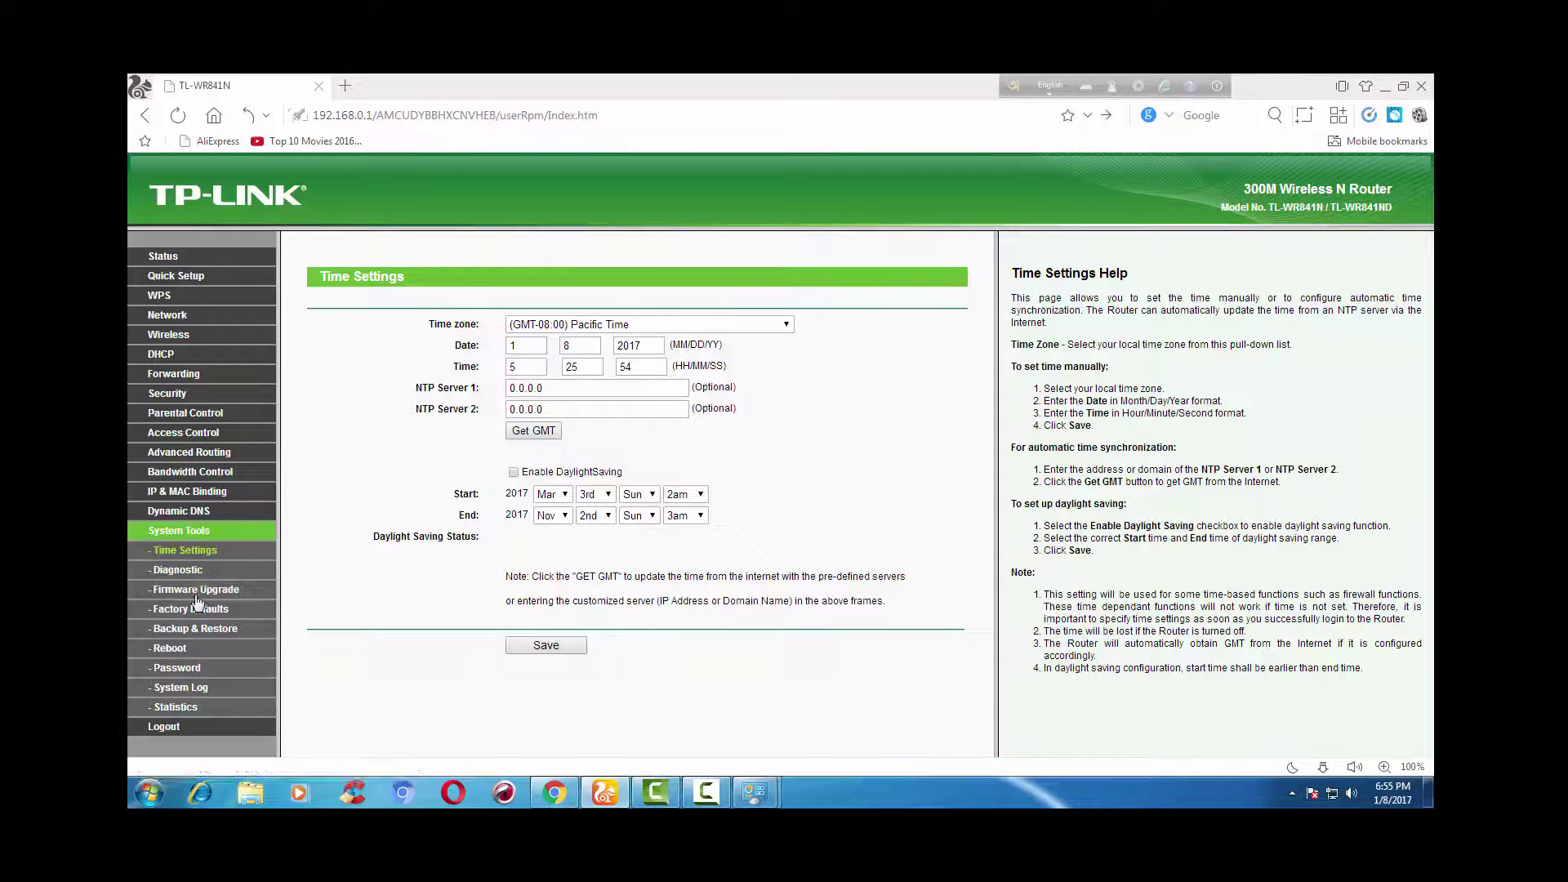
{"action": "left_click", "coordinate": [178, 668]}
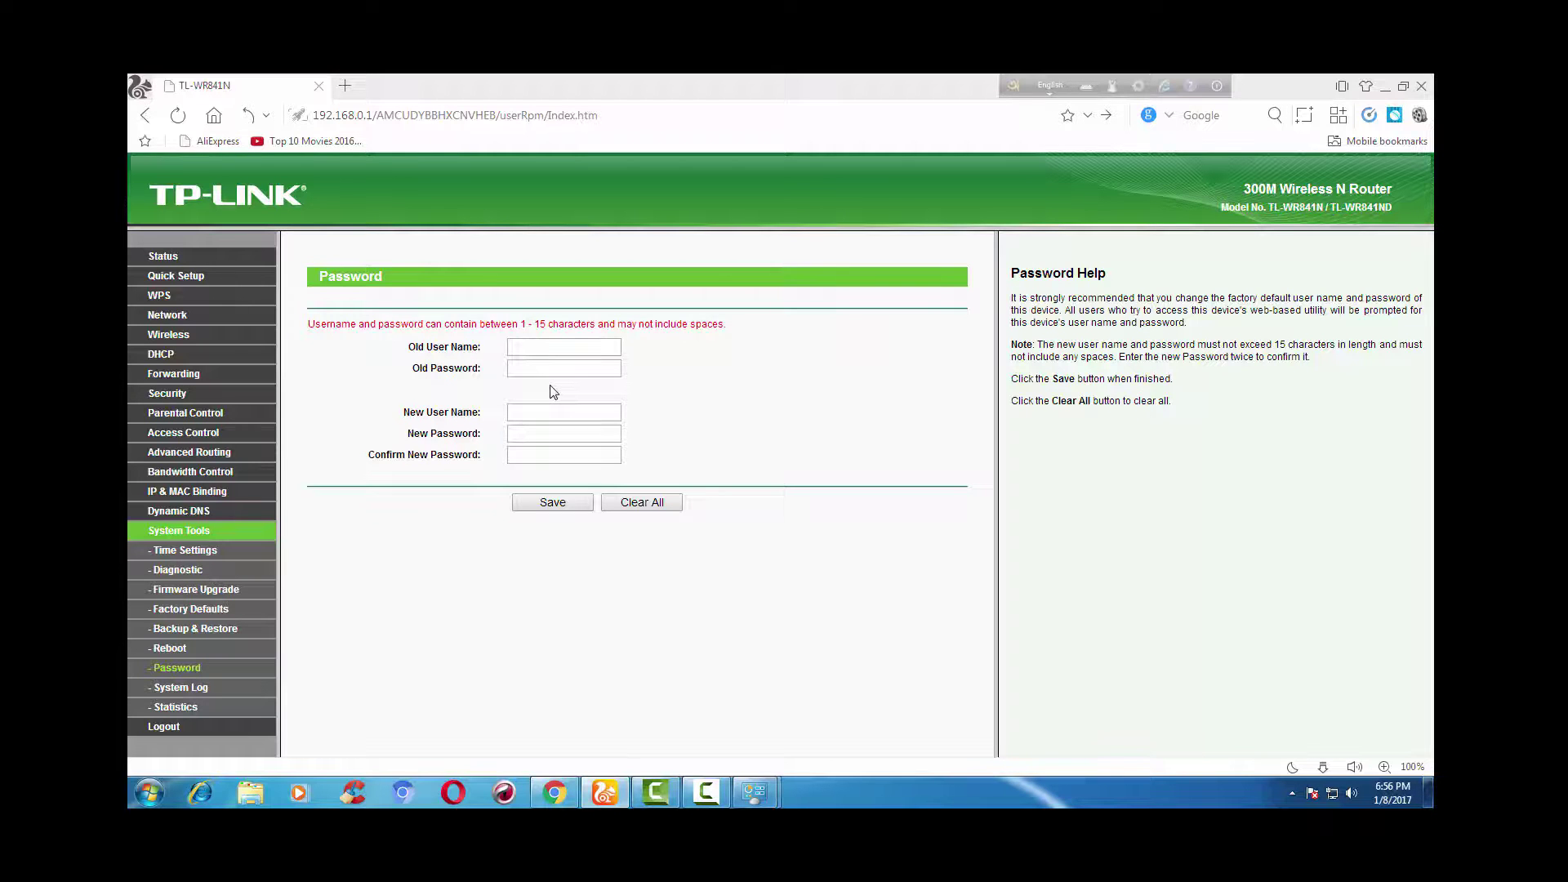
Browse System Log, Statistics and Time Settings, ending on IP & MAC Binding settings.
{"action": "left_click", "coordinate": [203, 693]}
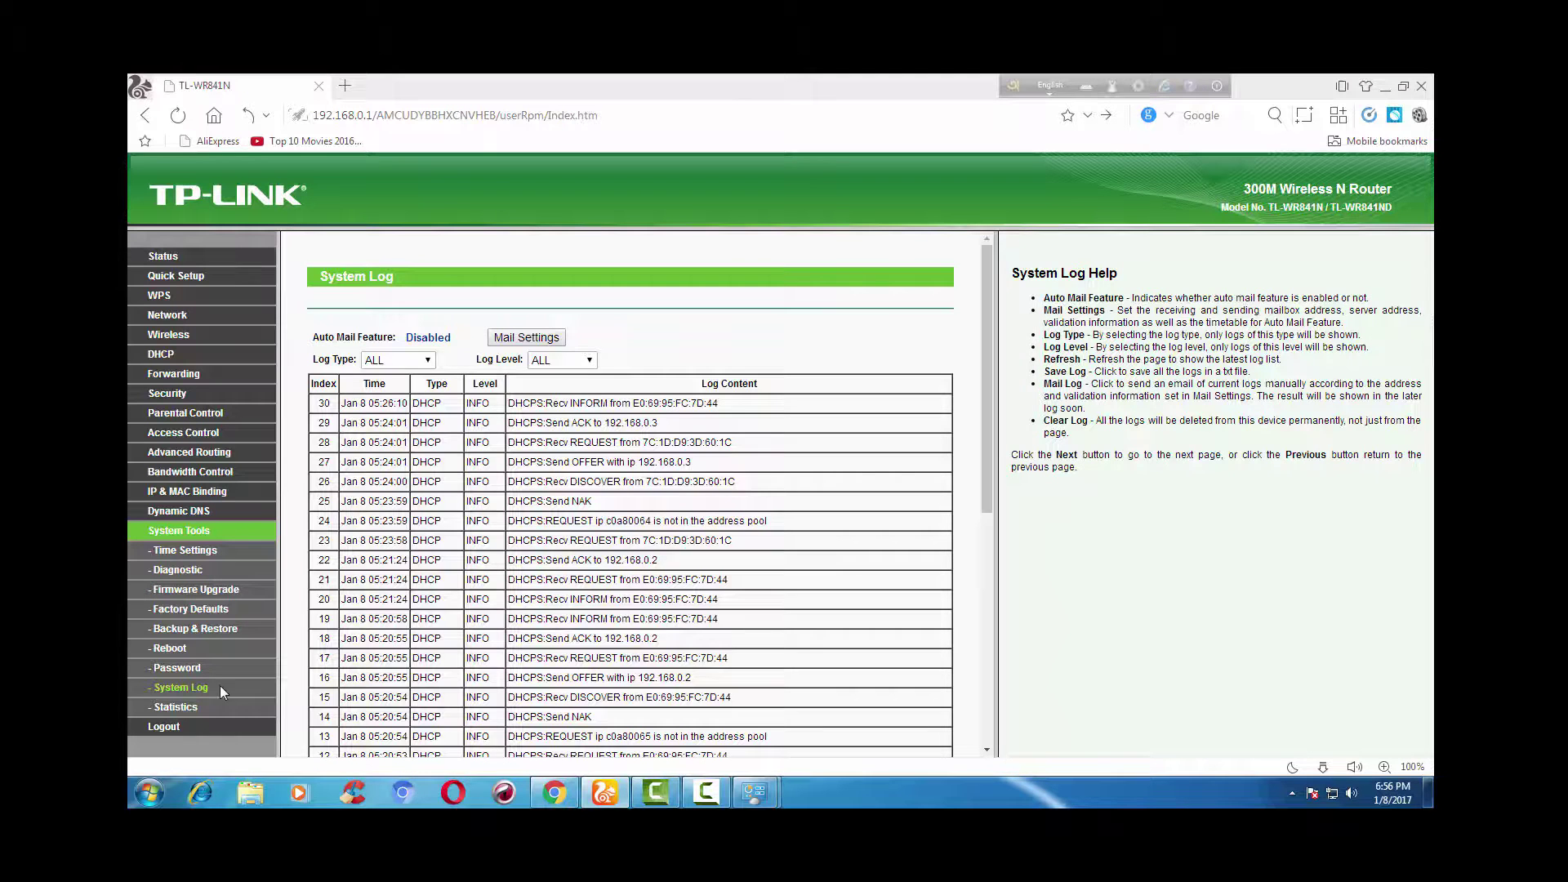
{"action": "left_click", "coordinate": [186, 712]}
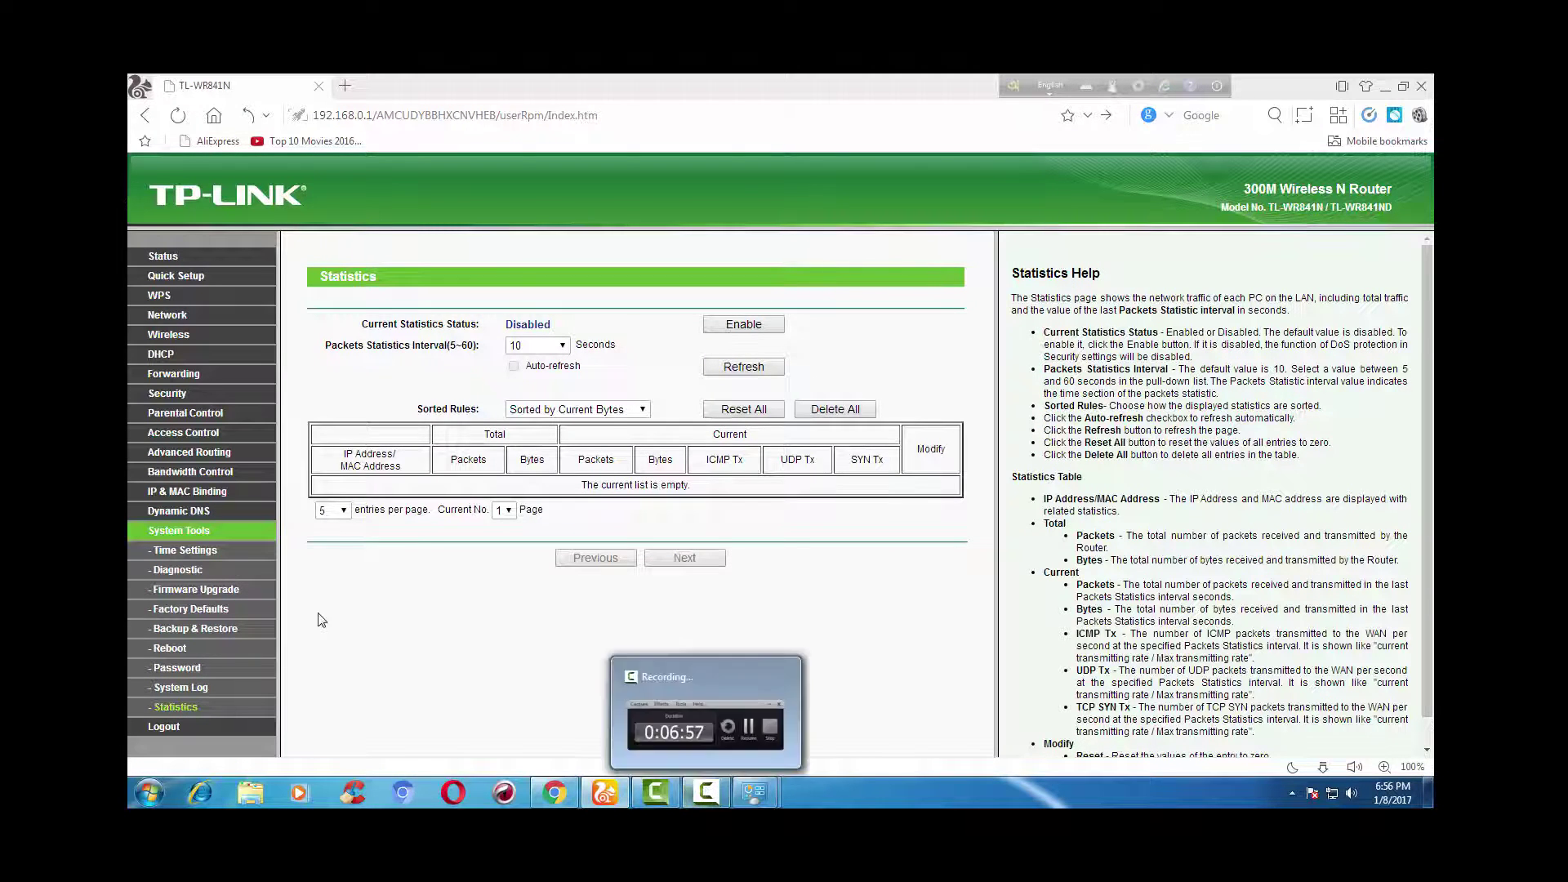
{"action": "left_click", "coordinate": [210, 553]}
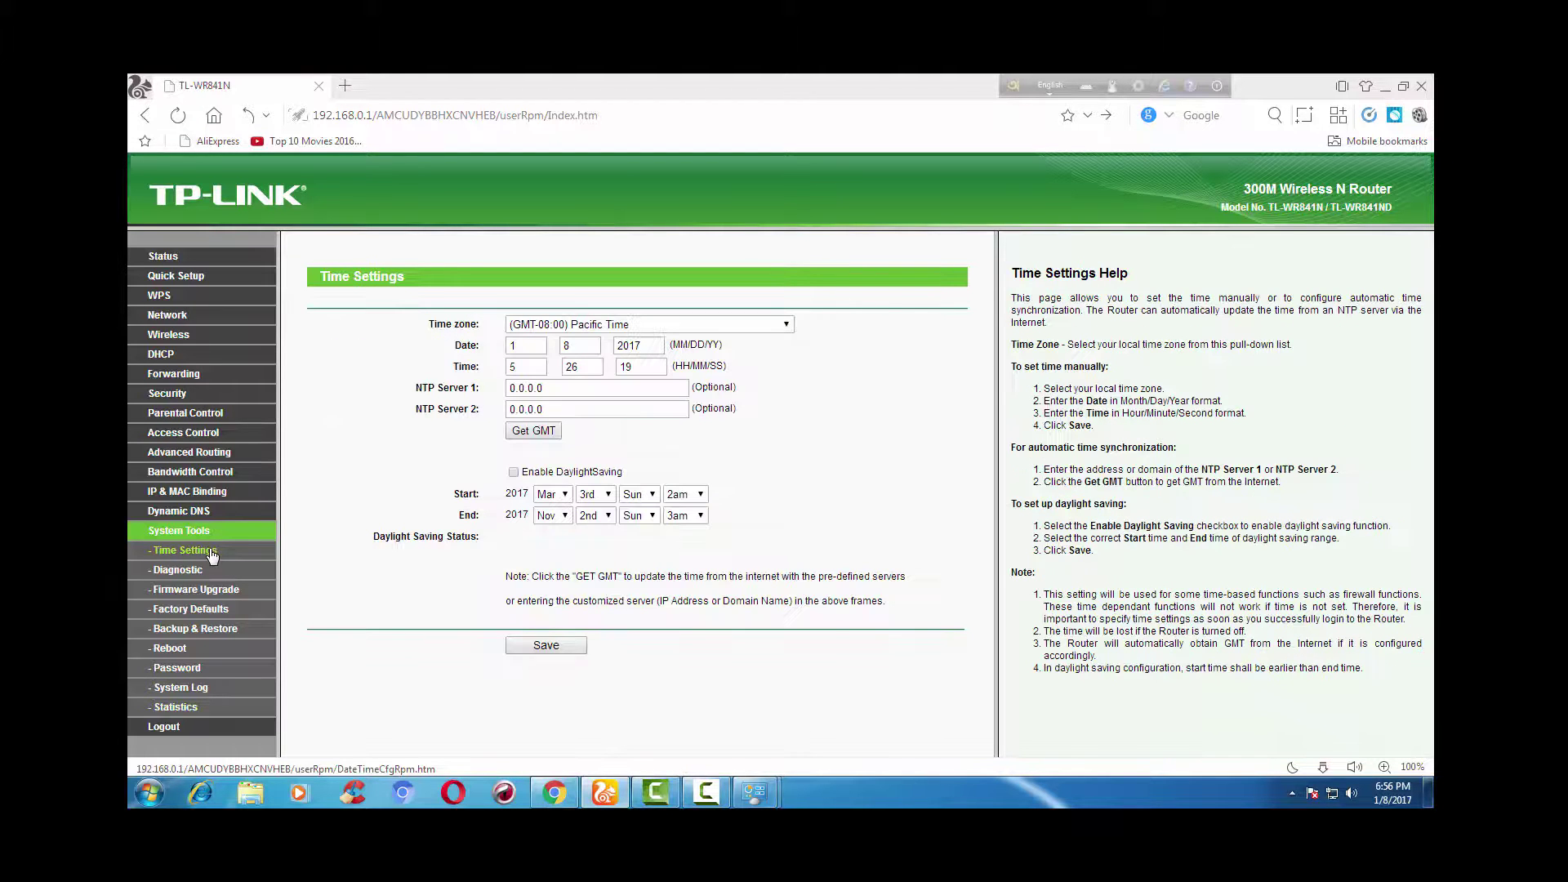
{"action": "left_click", "coordinate": [204, 492]}
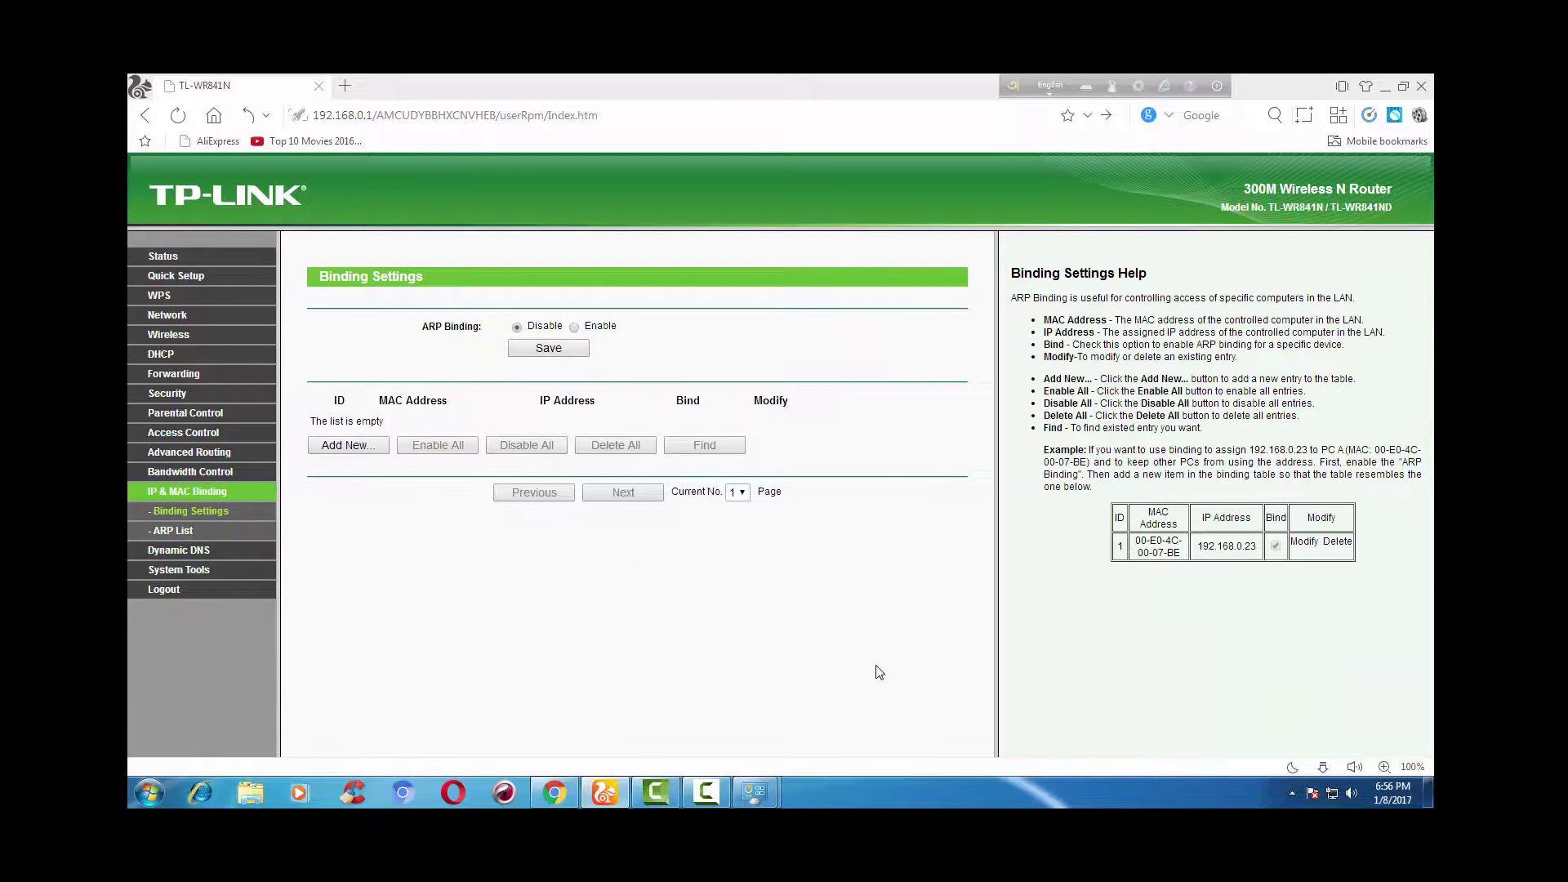
{"action": "left_click", "coordinate": [706, 793]}
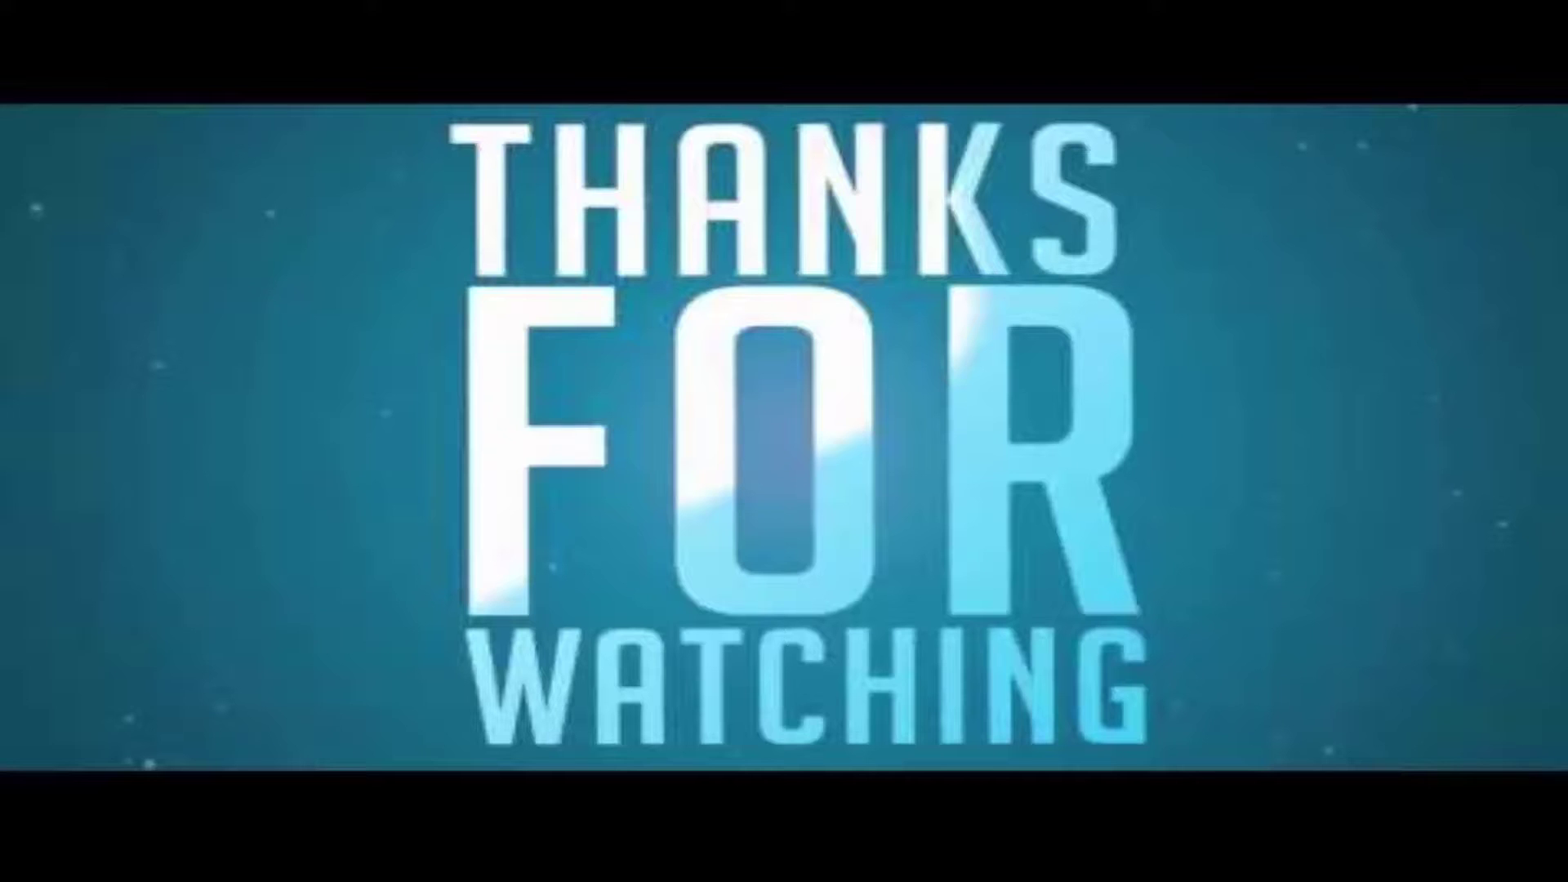